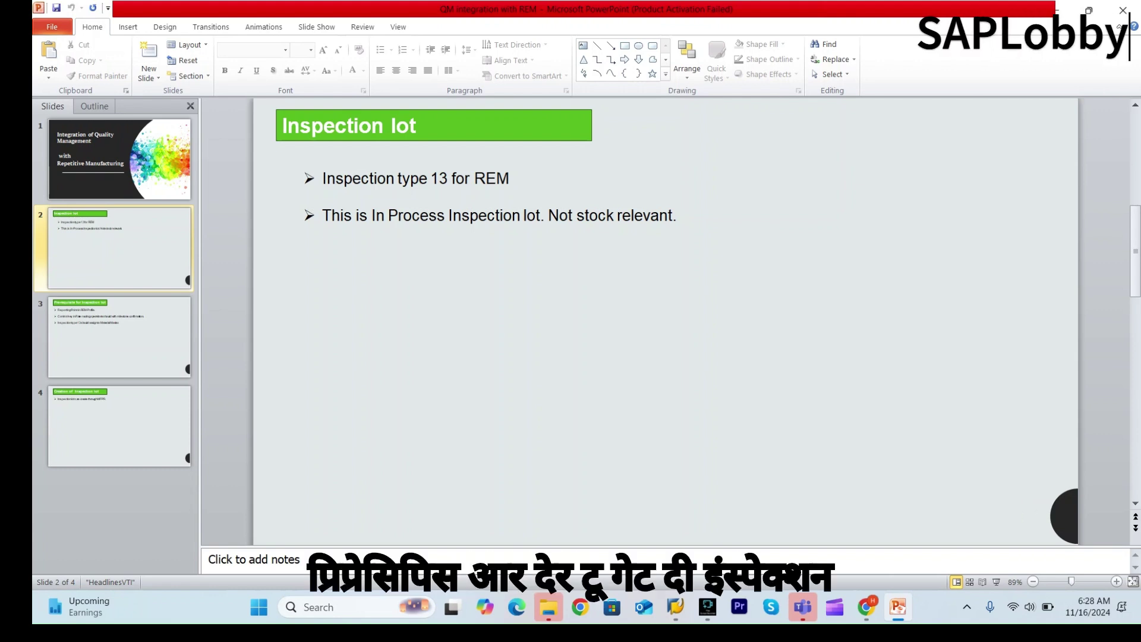
Advance the deck to slide 3, listing the inspection-lot prerequisites ending with inspection type 13
key("Down")
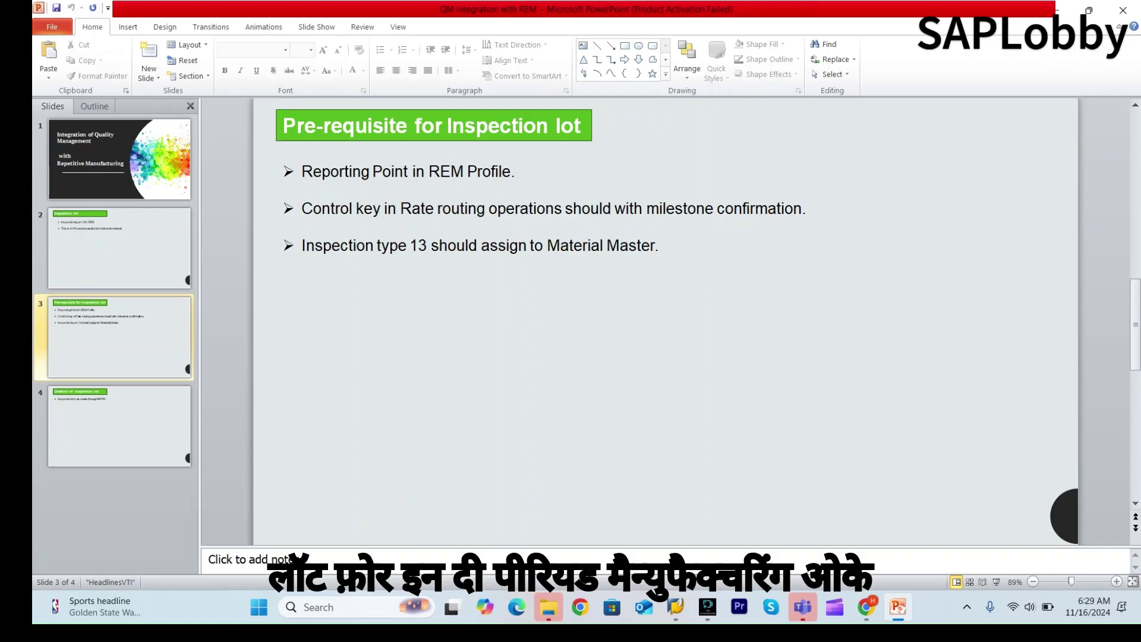
Show slide 4, 'Creation of Inspection lot', about creating lots via MFPR
left_click(119, 426)
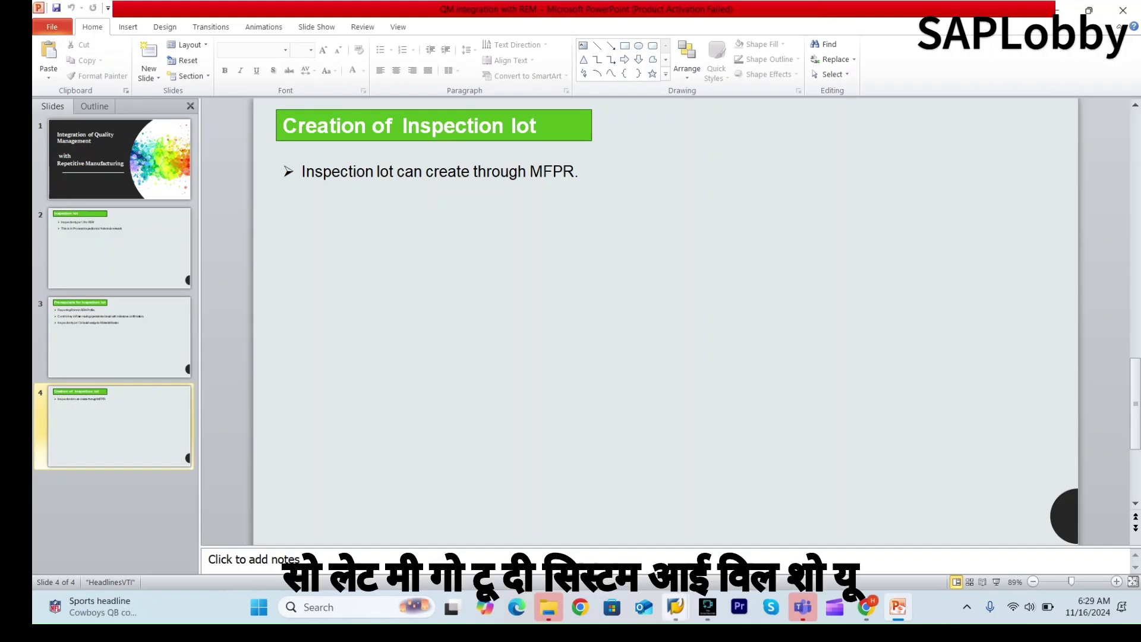
Cycle through the SAP Logon window and the change and create inspection characteristic sessions
mouse_move(676, 606)
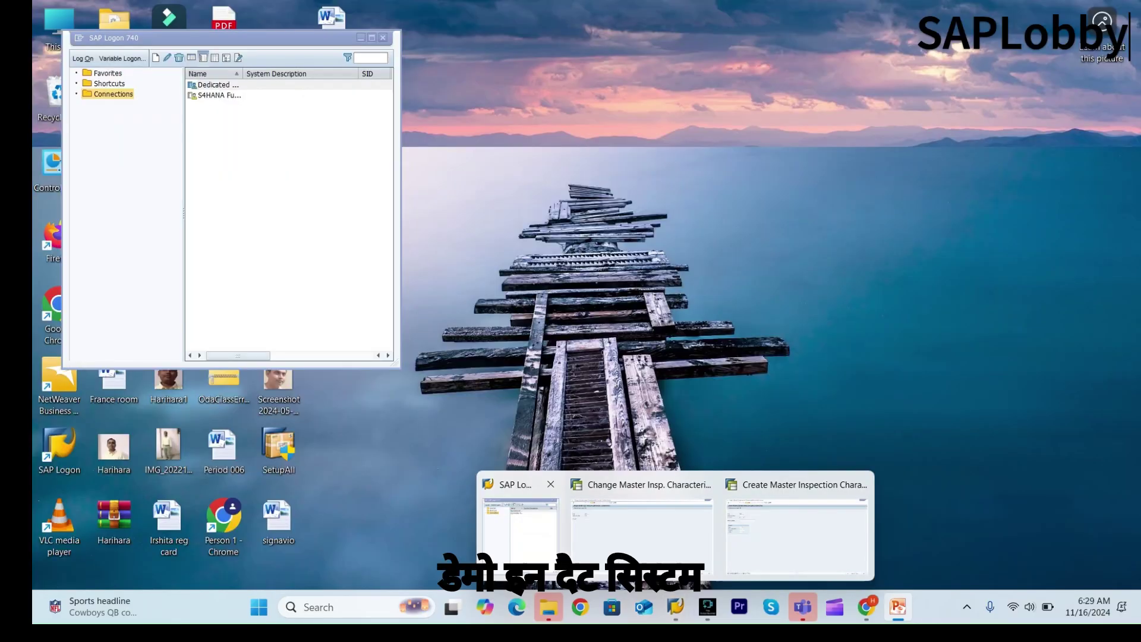
left_click(520, 512)
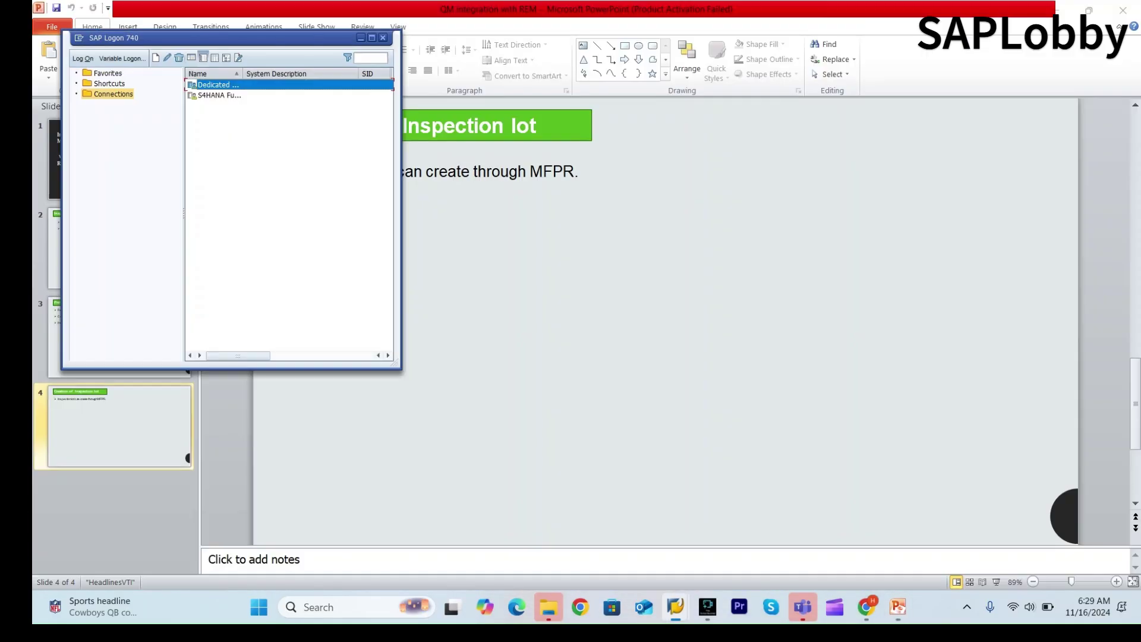
mouse_move(675, 606)
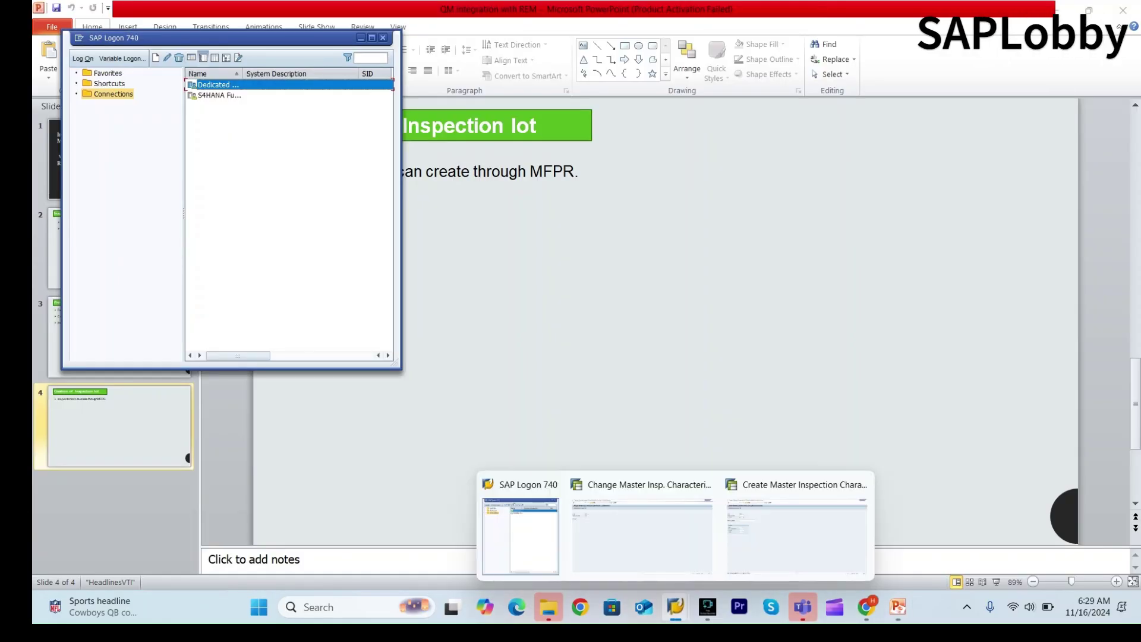
left_click(642, 535)
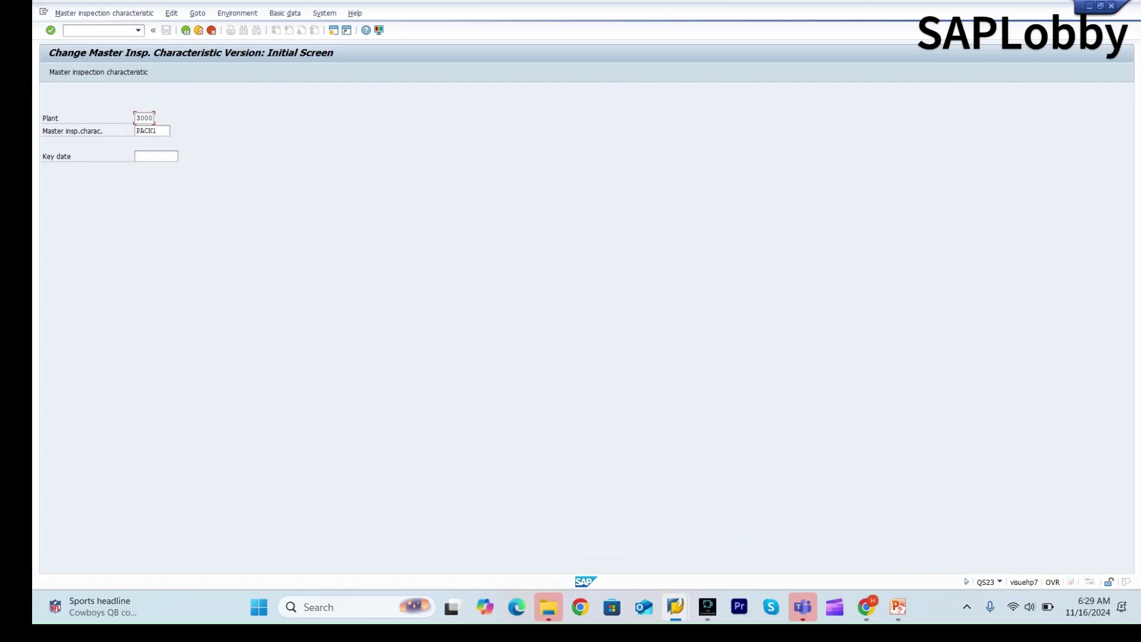
mouse_move(676, 606)
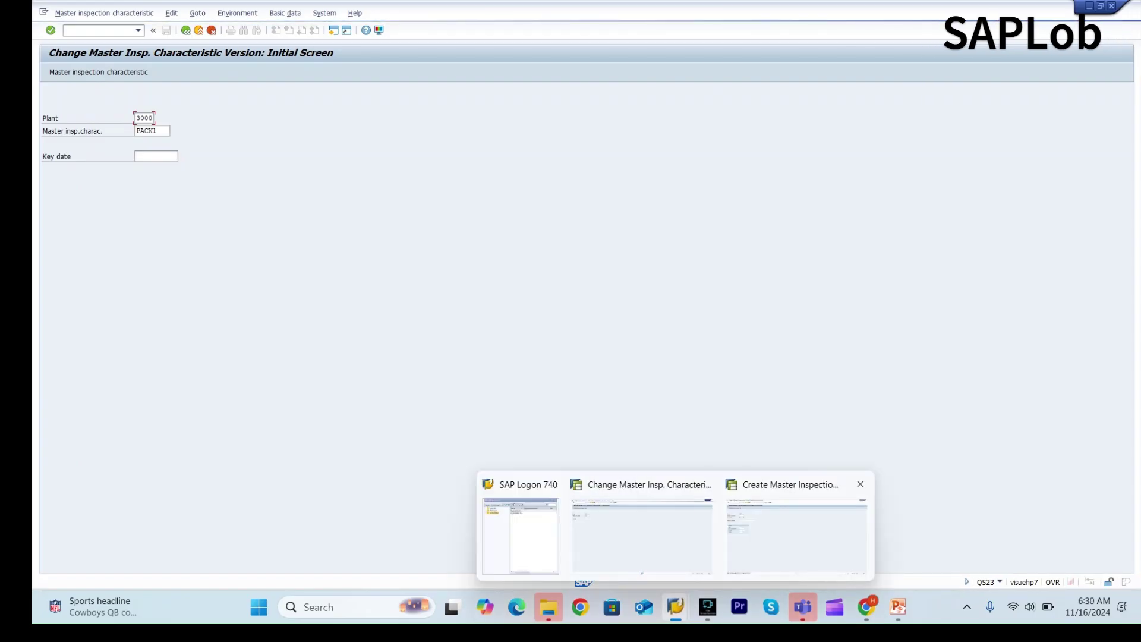
left_click(797, 535)
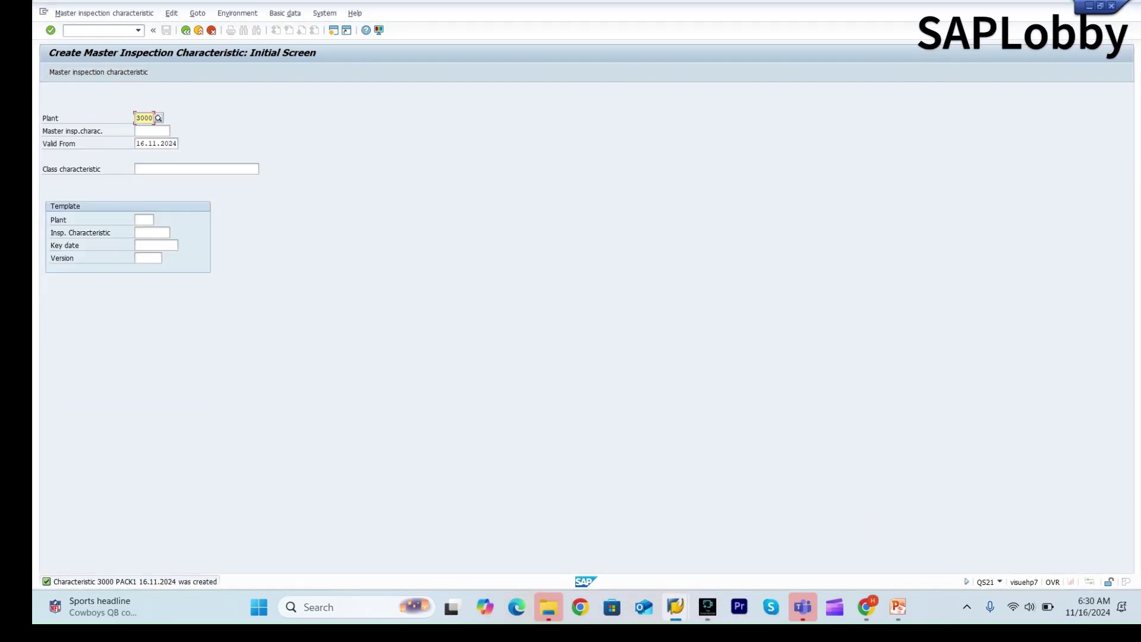
Run /nmm03, then decline the details and dismiss the broken-connection error
left_click(100, 30)
type("/nmm03")
key("Return")
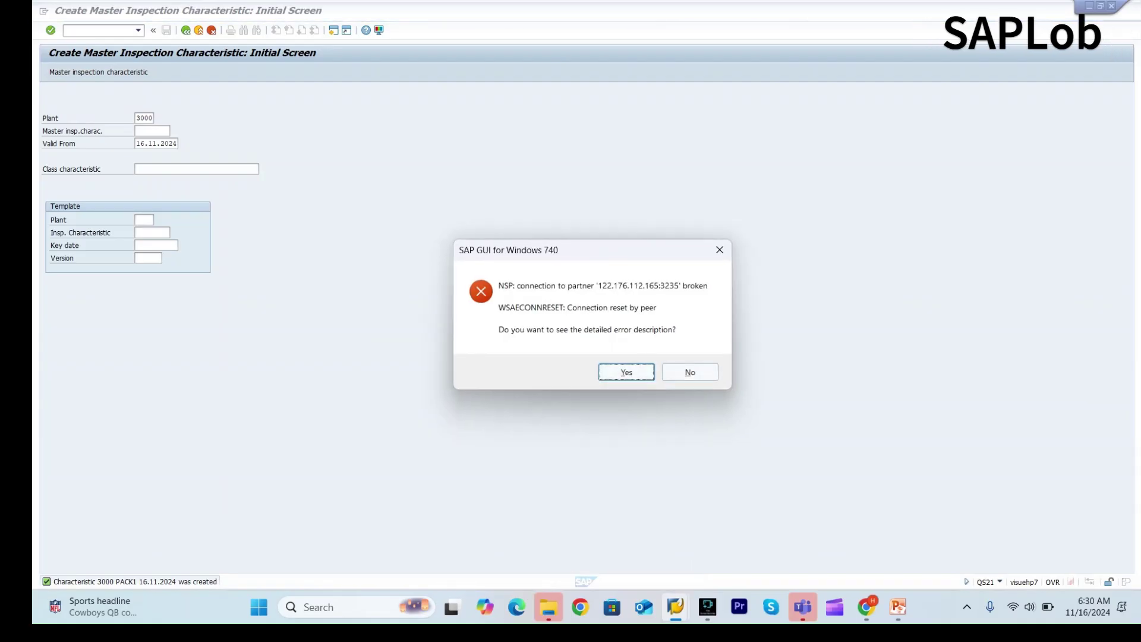
key("Right")
key("Return")
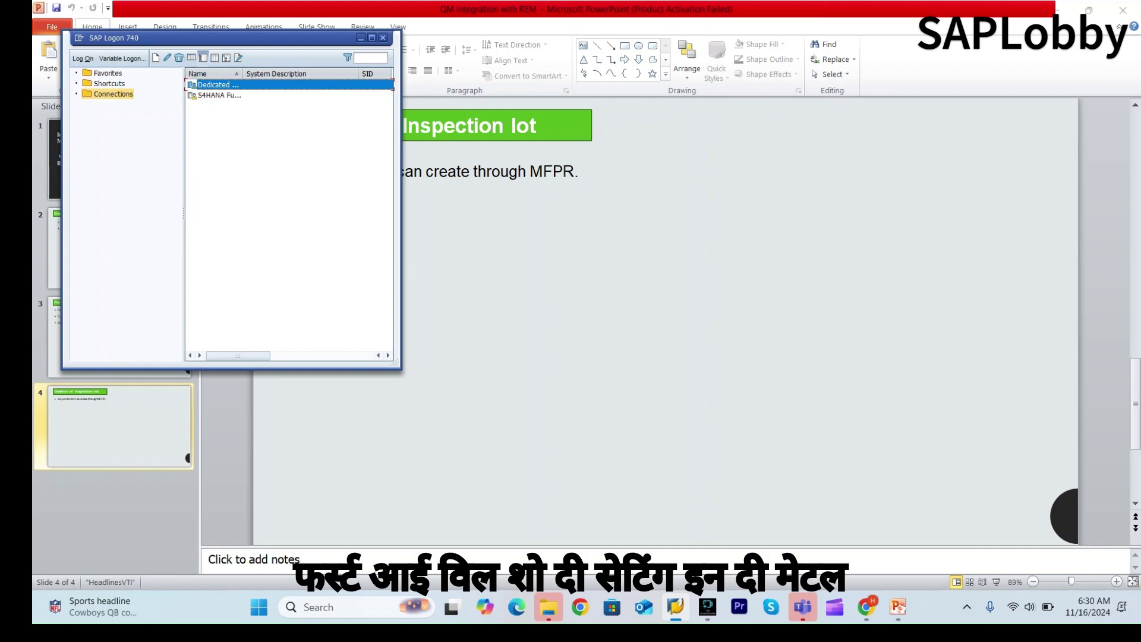
Log on to client 800 with the user ID and password, continuing this logon and ending others
key("Return")
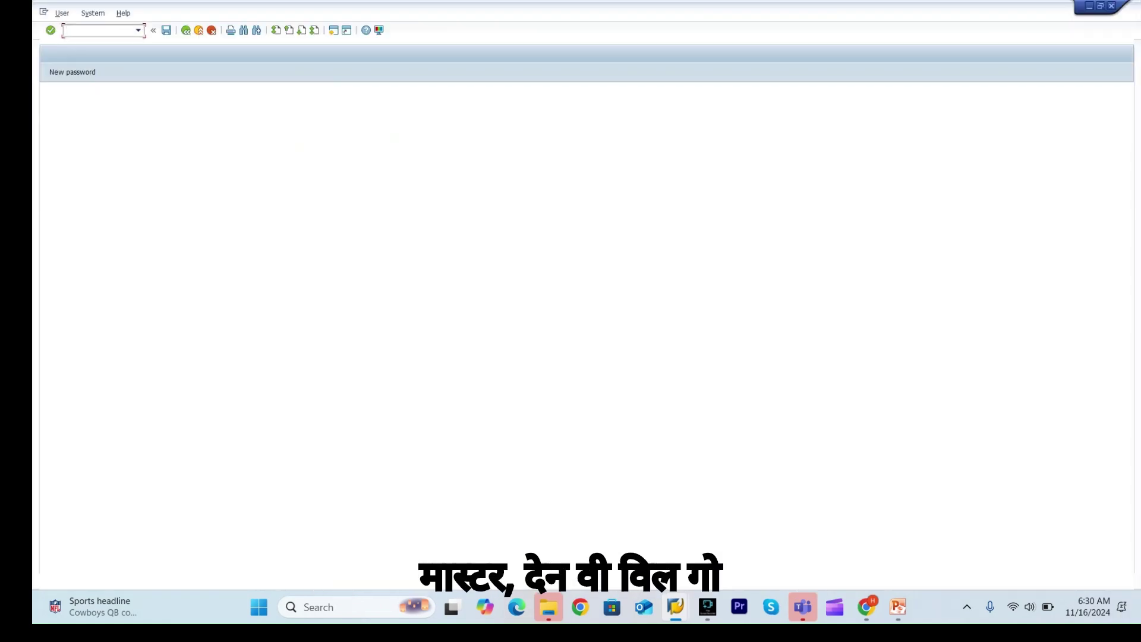
type("harihara")
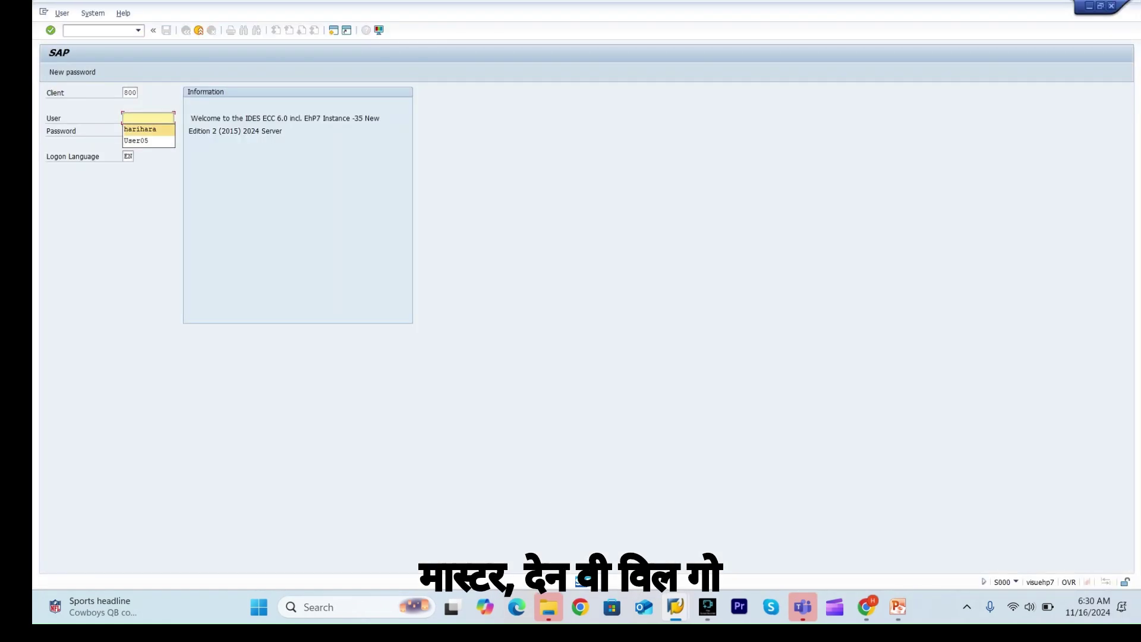
key("Tab")
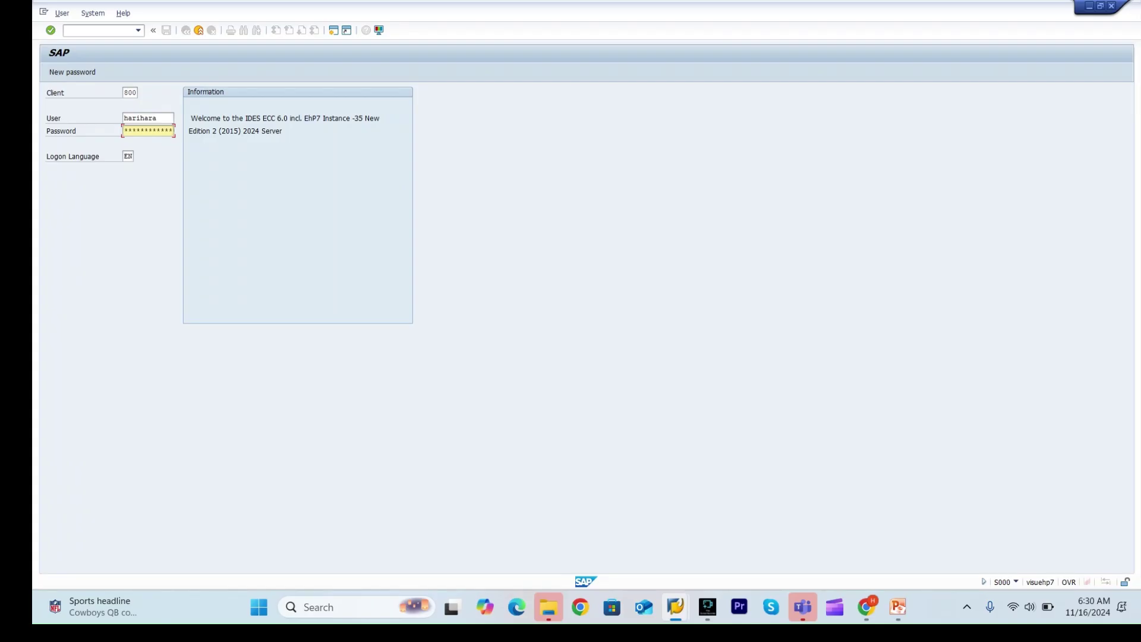
key("Return")
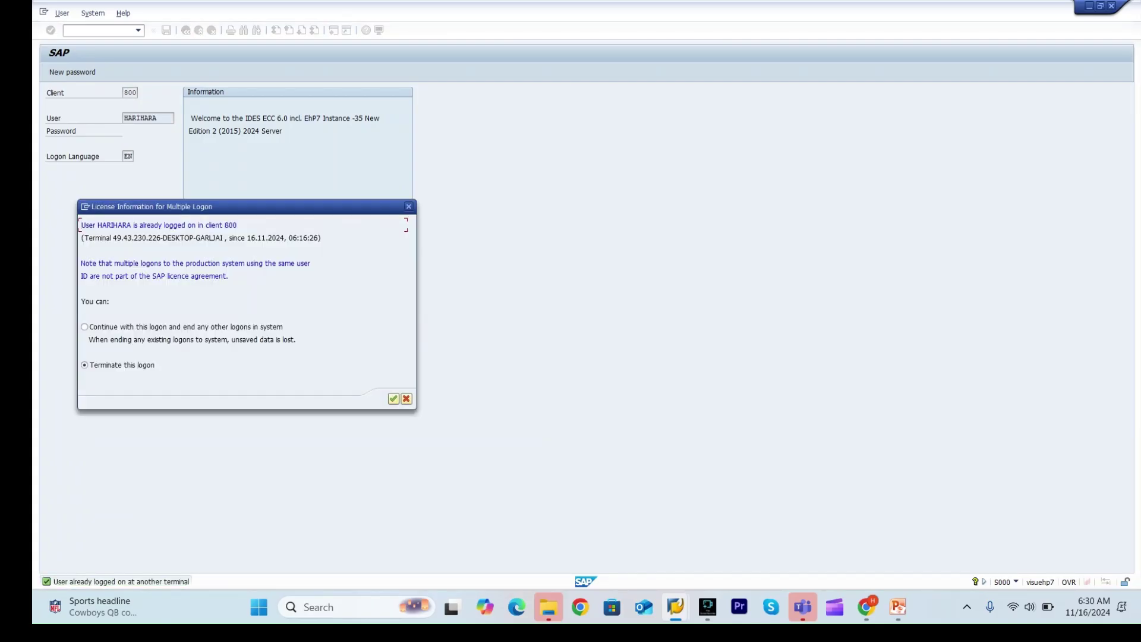
left_click(85, 327)
key("Return")
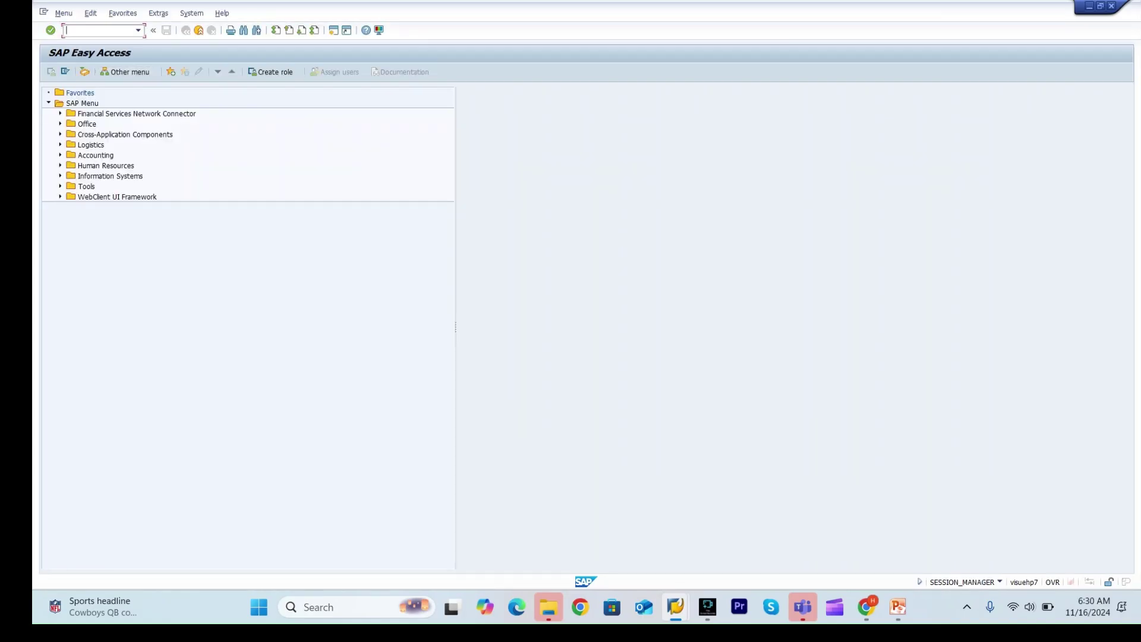
Start MM03 and pick material RP_FG from the entry history
type("m0")
key("BackSpace")
type("m03")
key("Return")
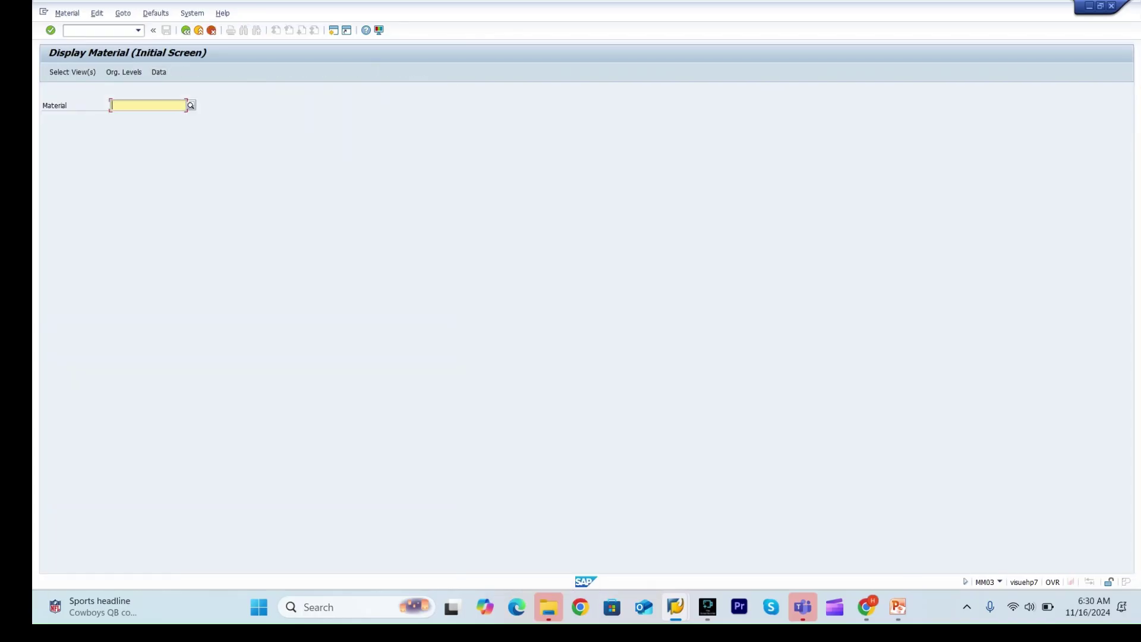
key("BackSpace")
key("Return")
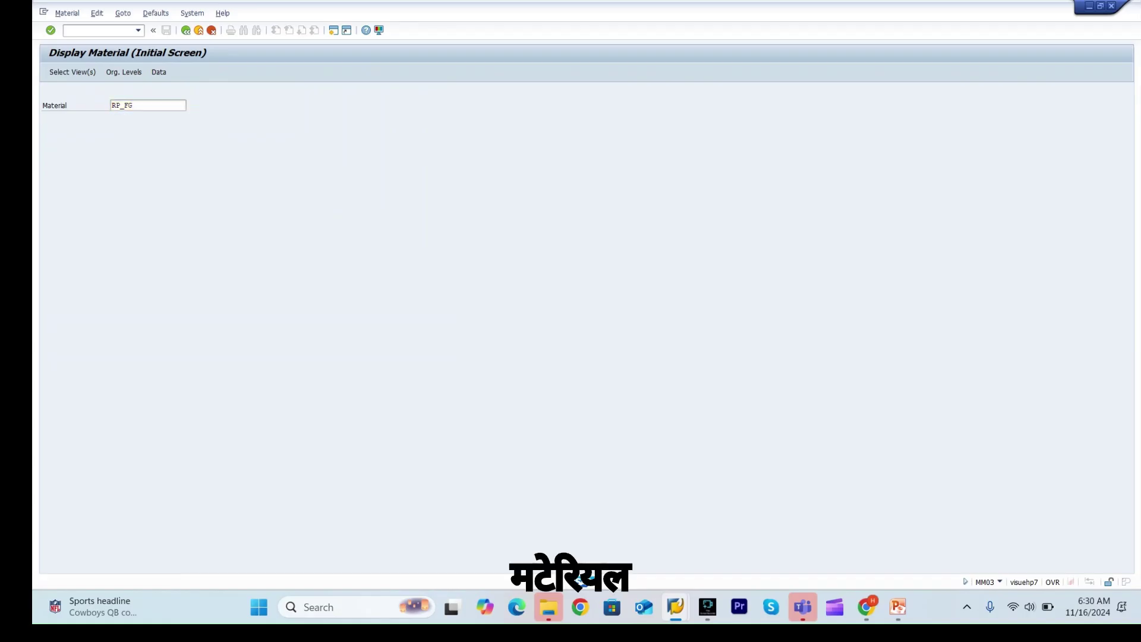
key("Return")
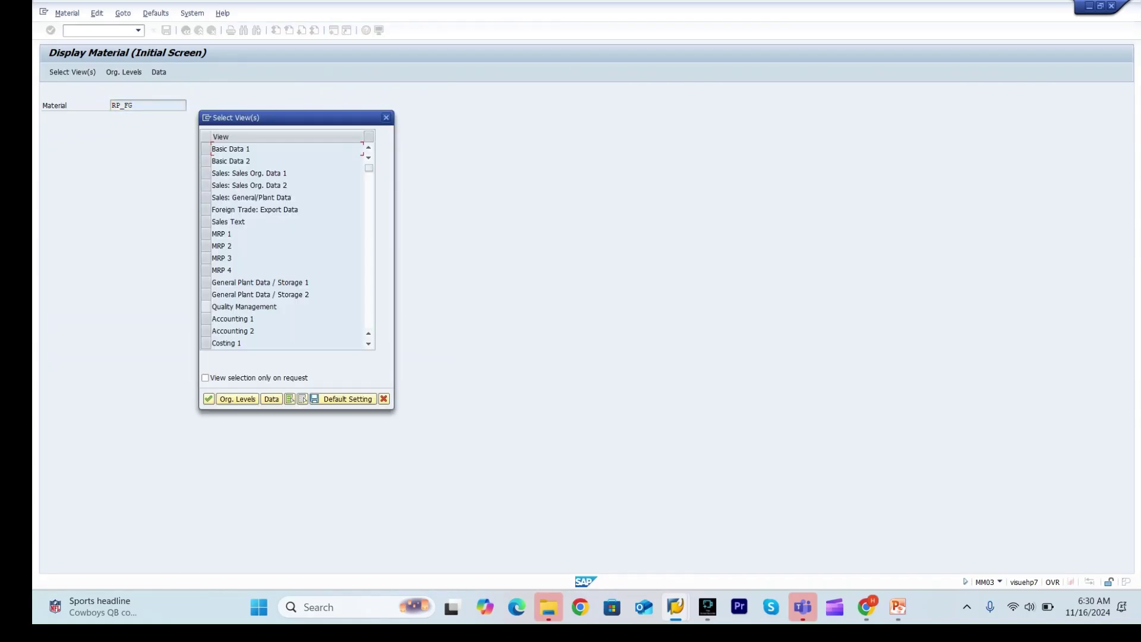
Open RP_FG's Quality Management view for plant 3000 and check its inspection setup for type 13
left_click(206, 306)
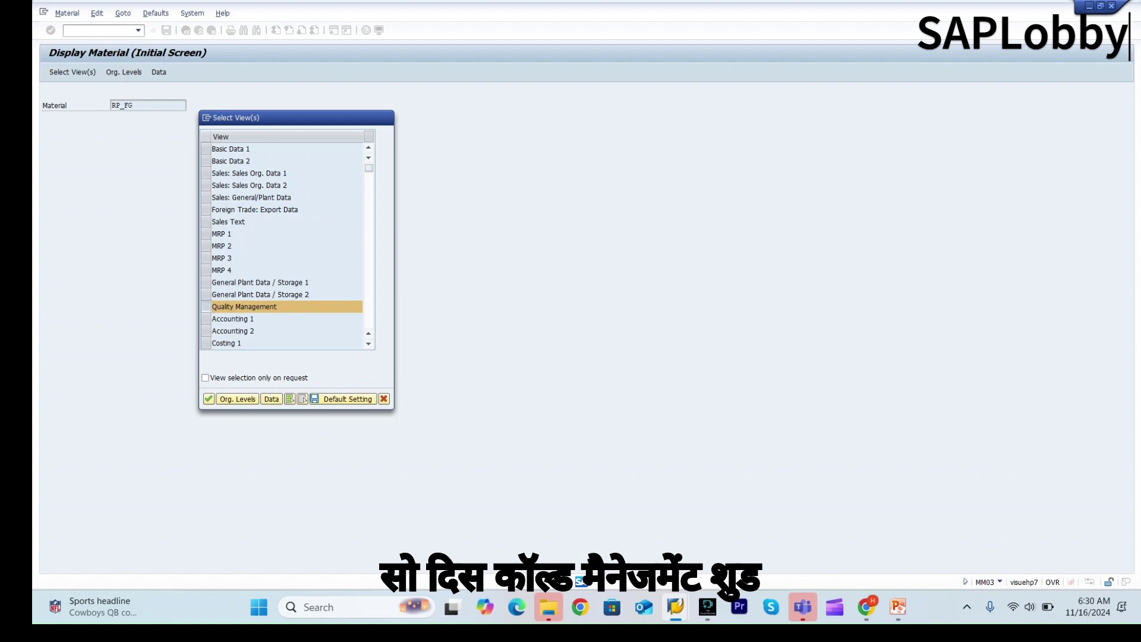
key("Return")
key("Down")
key("Down")
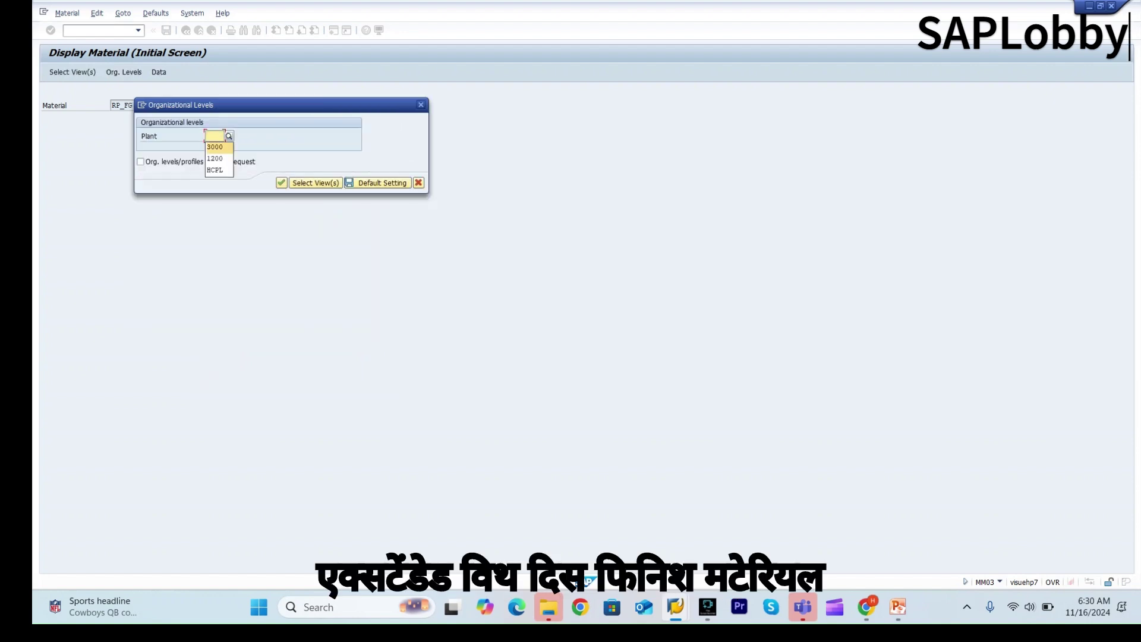
key("Return")
key("Return")
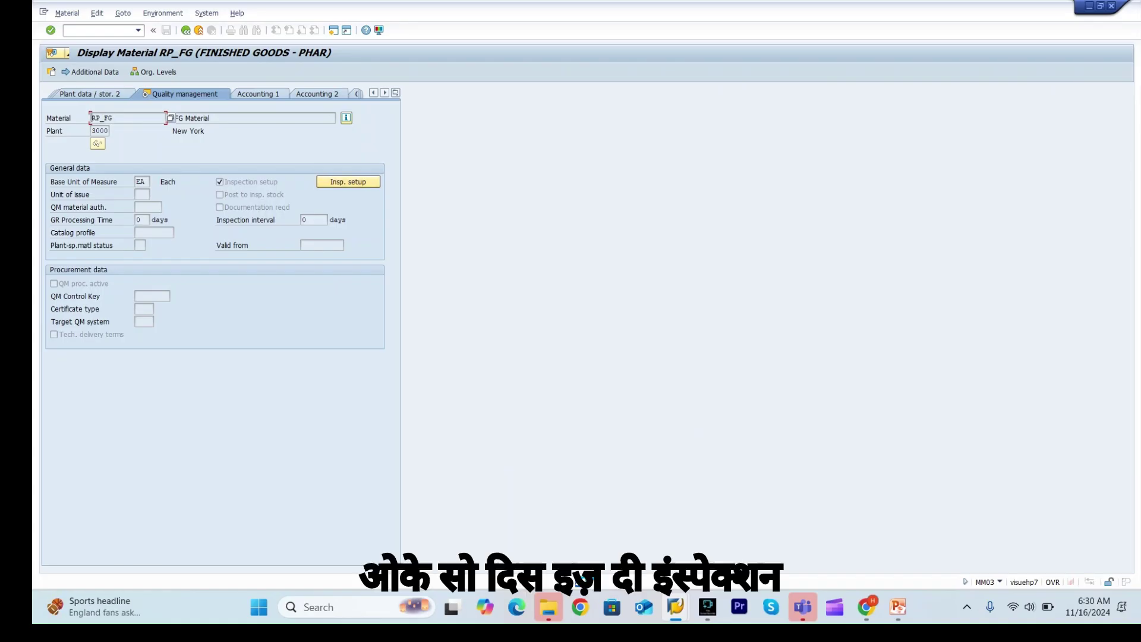
left_click(348, 182)
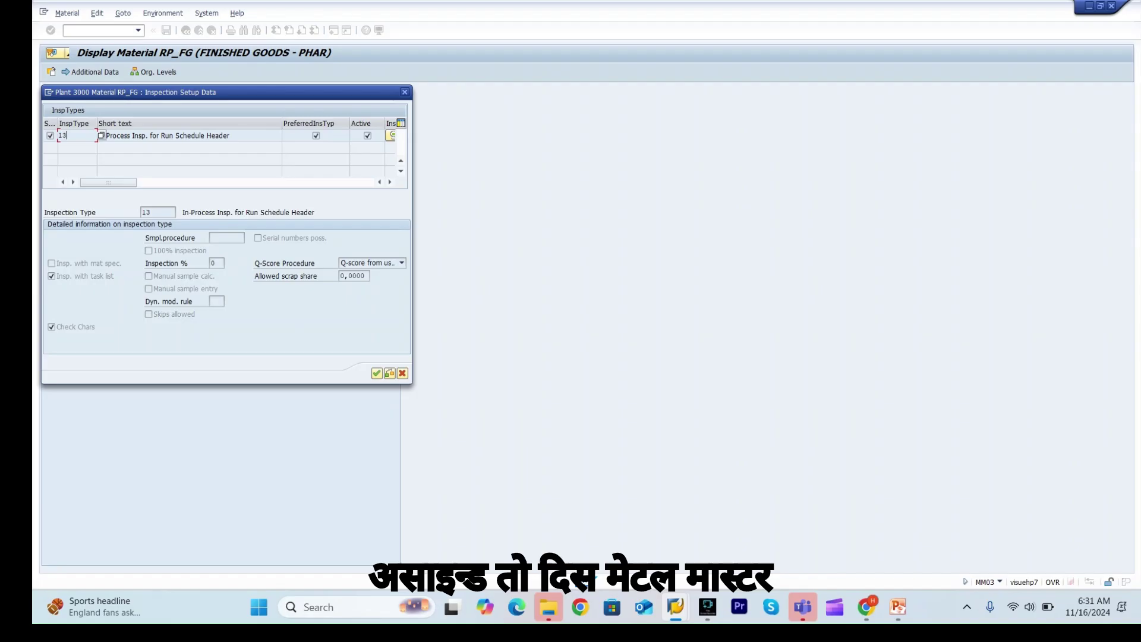
left_click(404, 92)
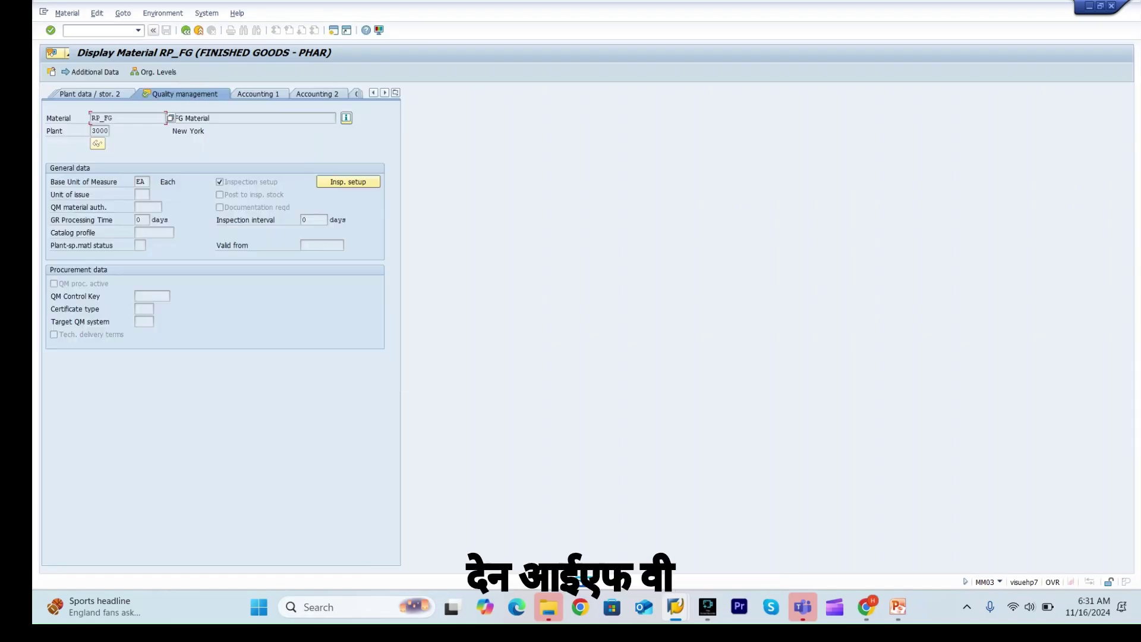
Open RP_FG's plant 3000 rate routing in CA22, showing operations 0010, 0020 and 0030
left_click(98, 30)
type("/nca22")
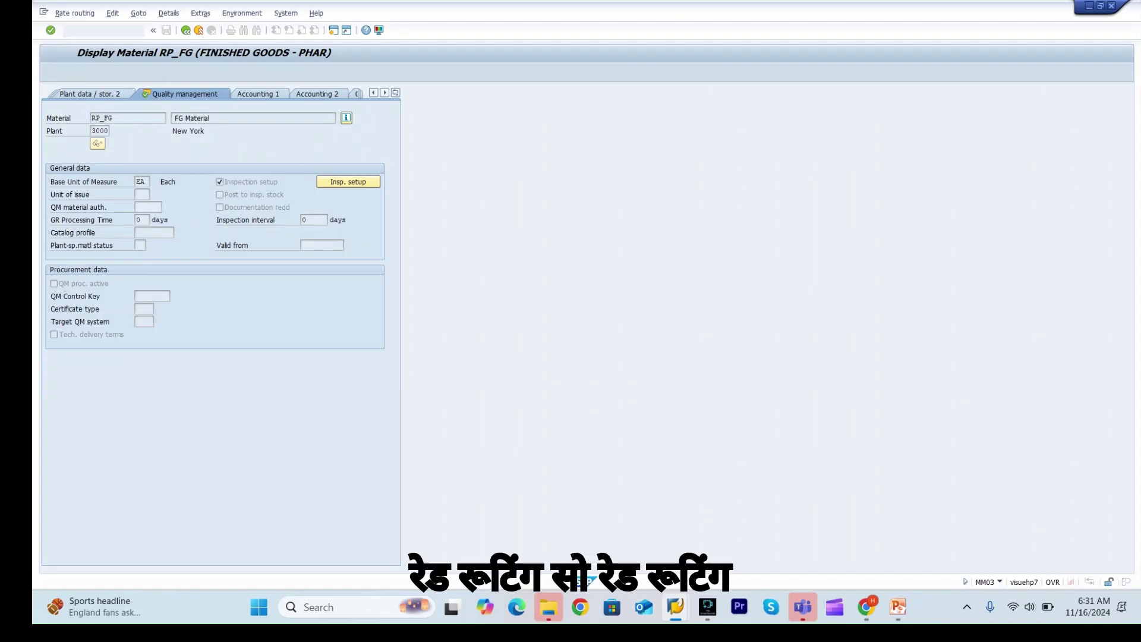
key("Return")
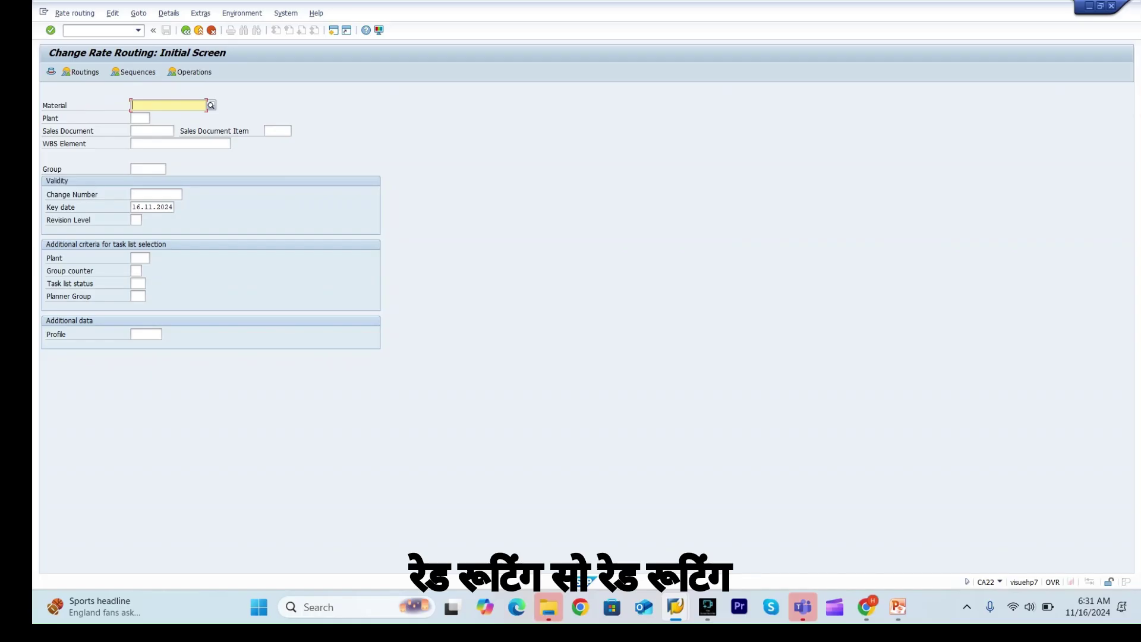
key("Down")
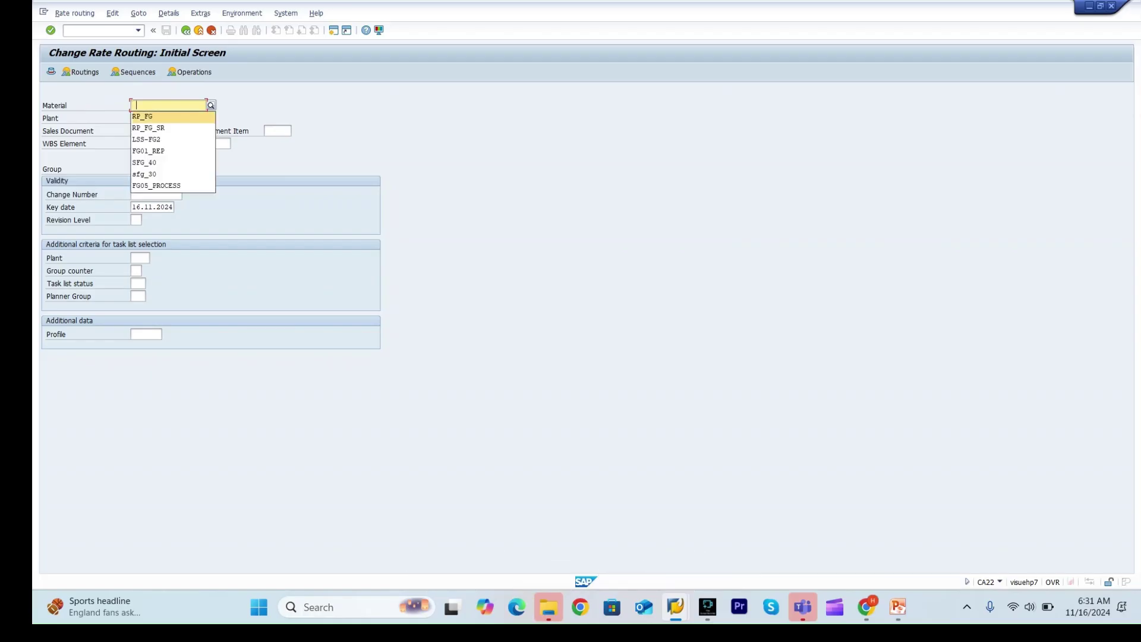
key("Return")
key("Tab")
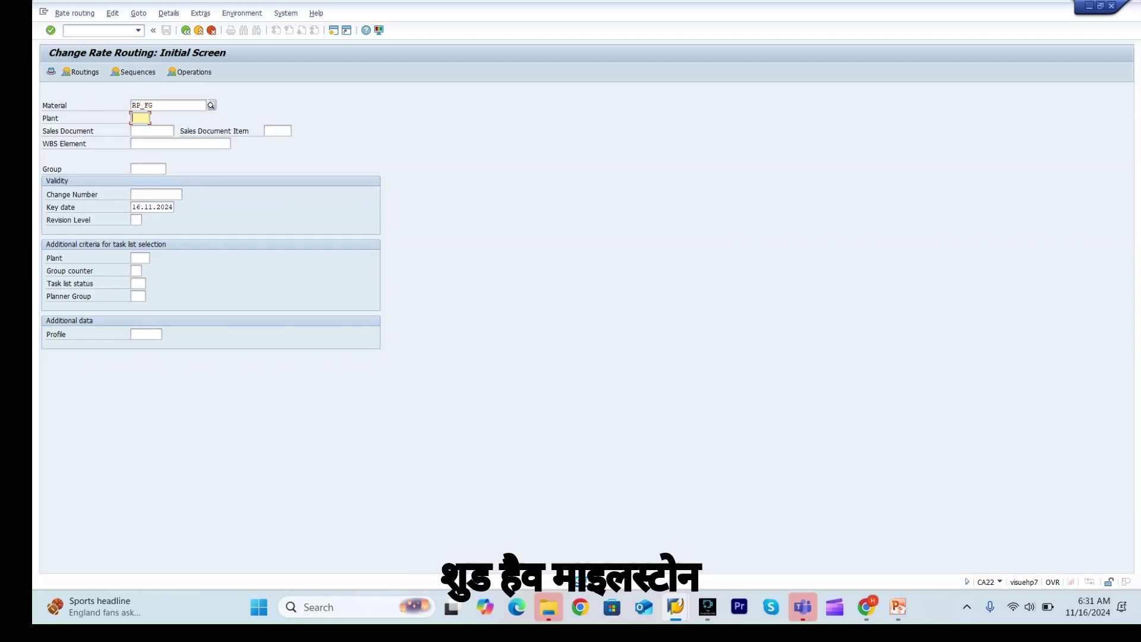
key("space")
key("Down")
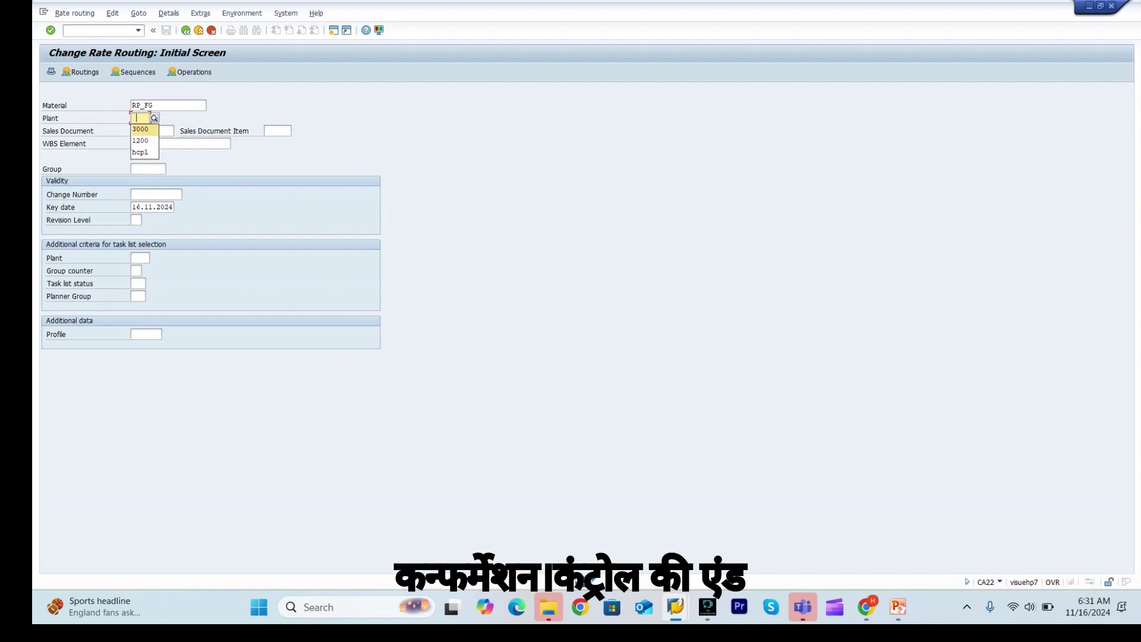
key("Return")
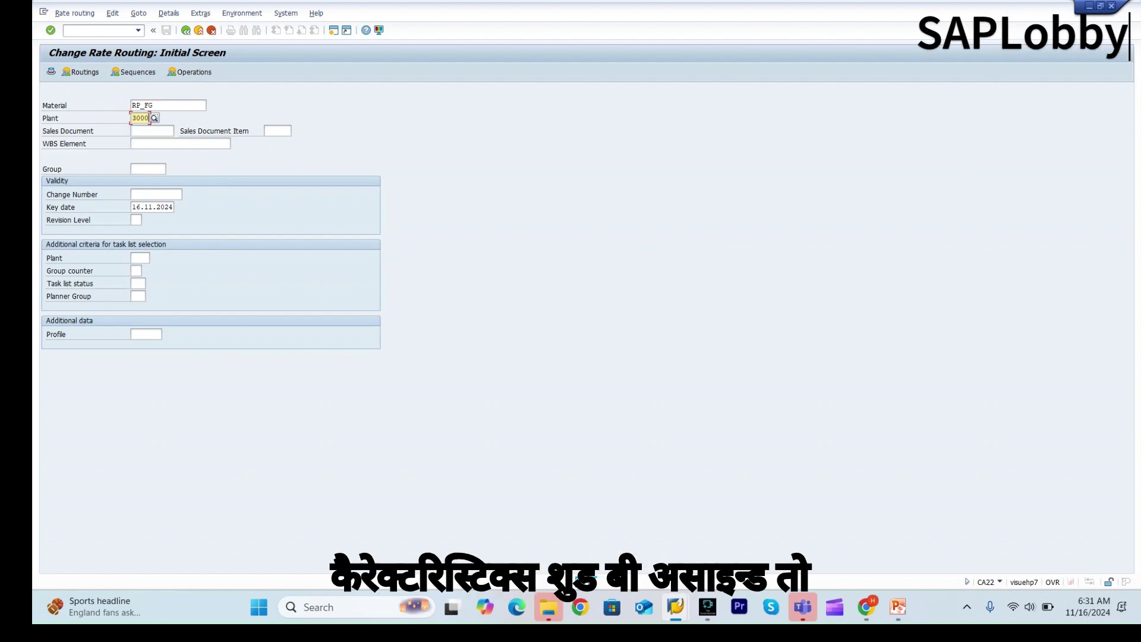
key("Return")
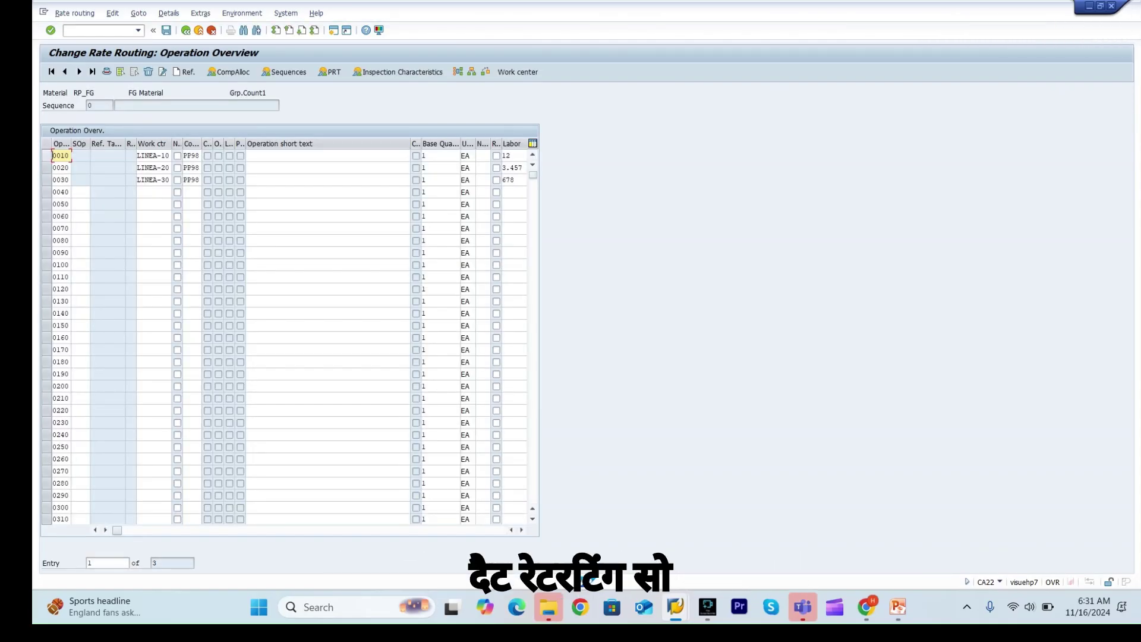
left_click(46, 156)
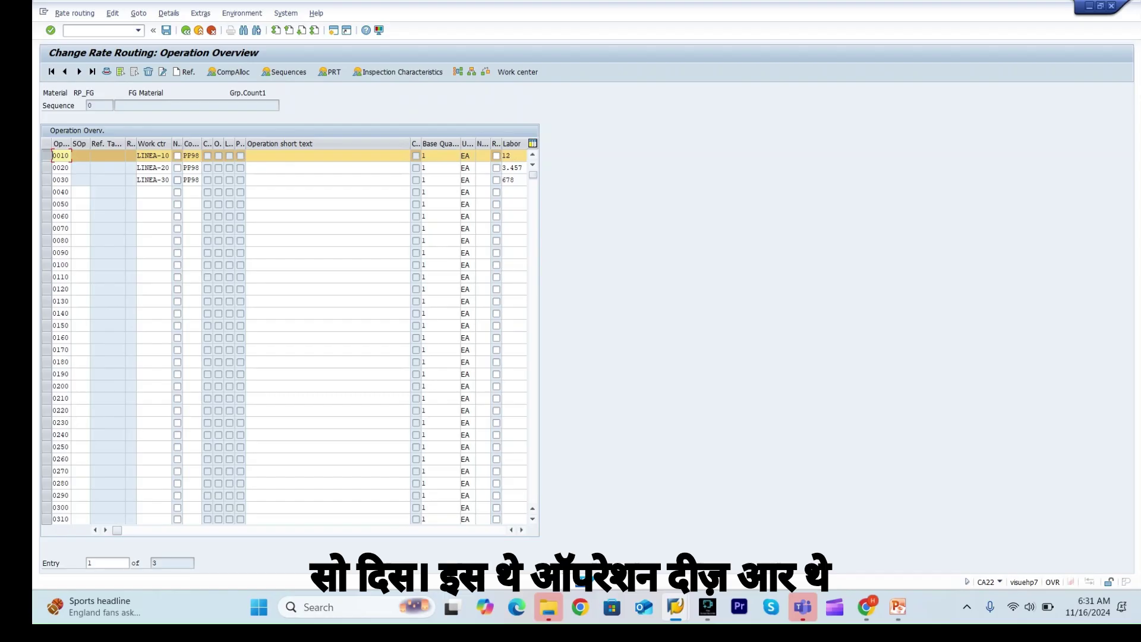
left_click(187, 155)
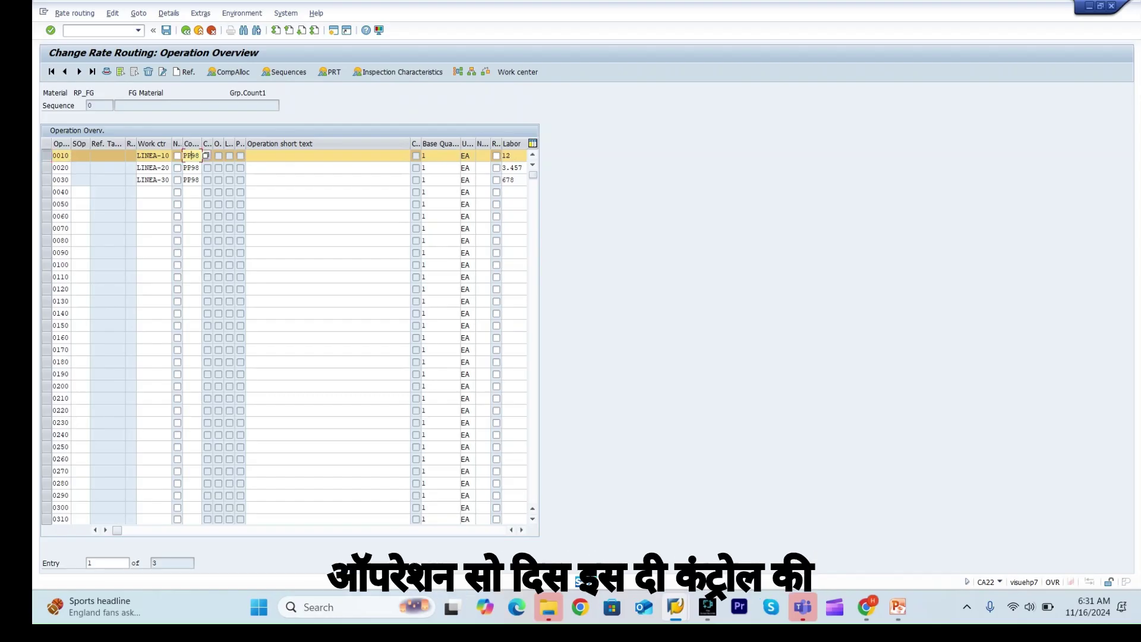
key("F4")
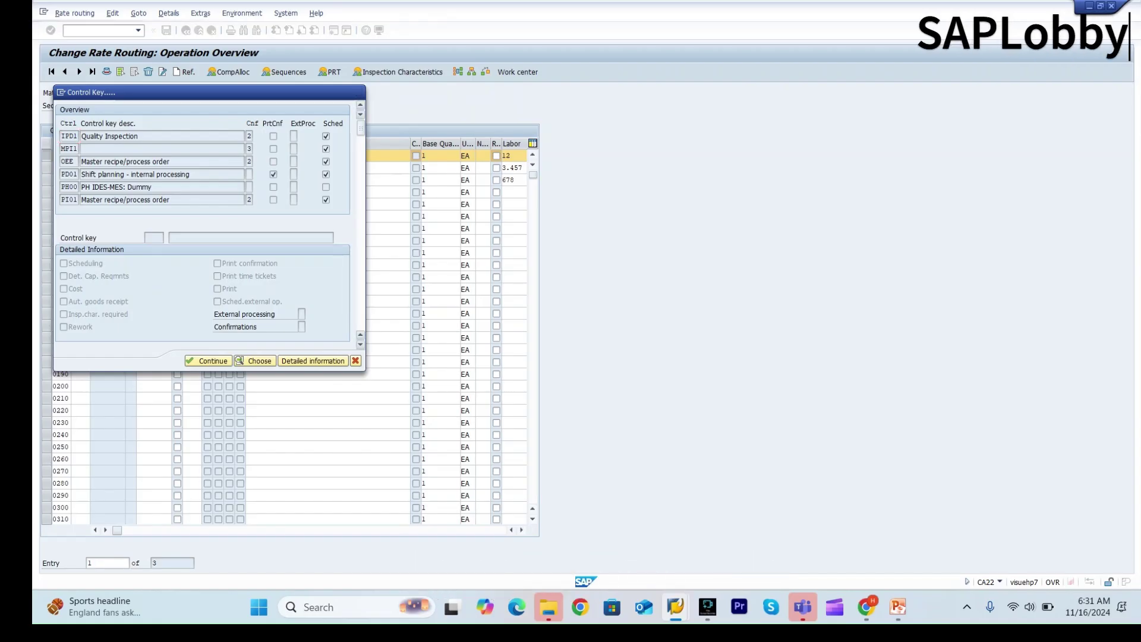
left_click(361, 238)
scroll(204, 168, "down", 4)
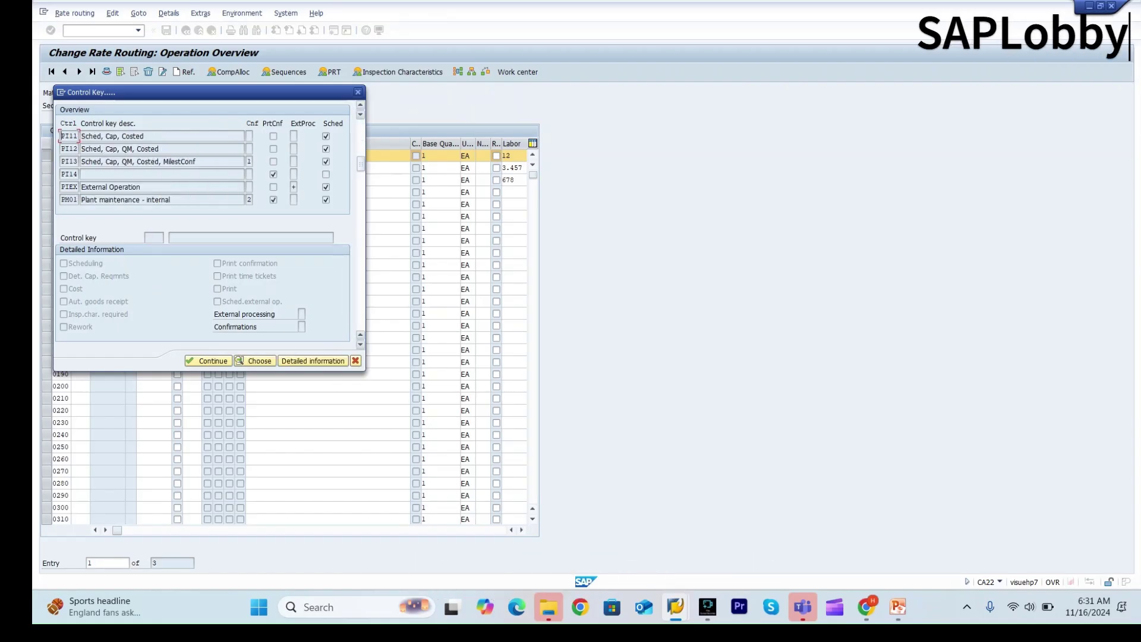
scroll(204, 168, "down", 2)
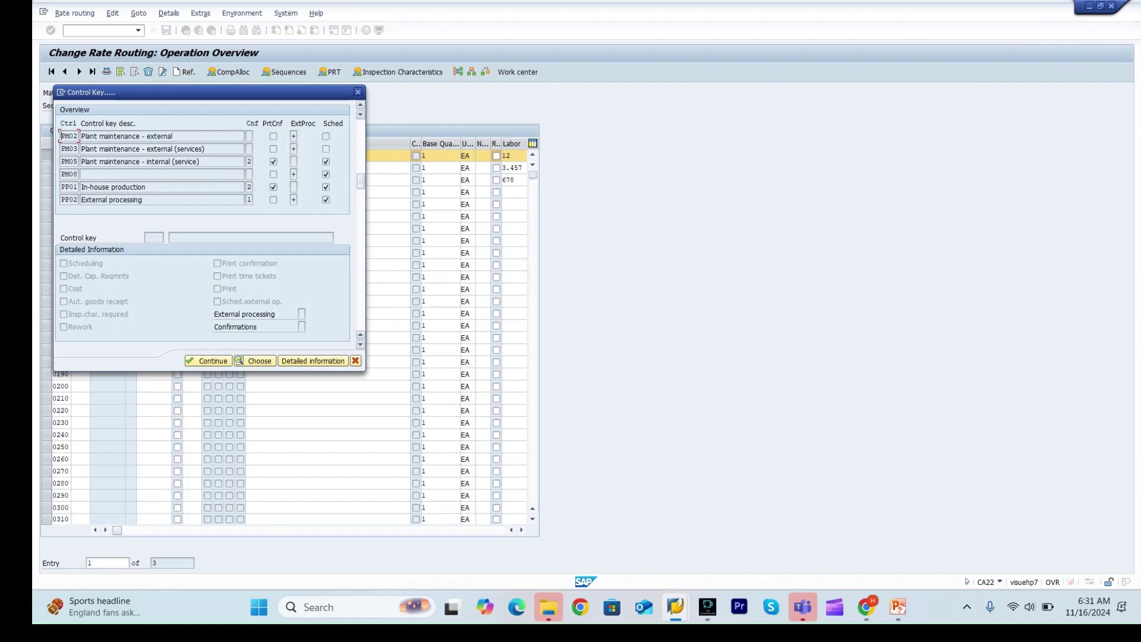
scroll(204, 168, "down", 2)
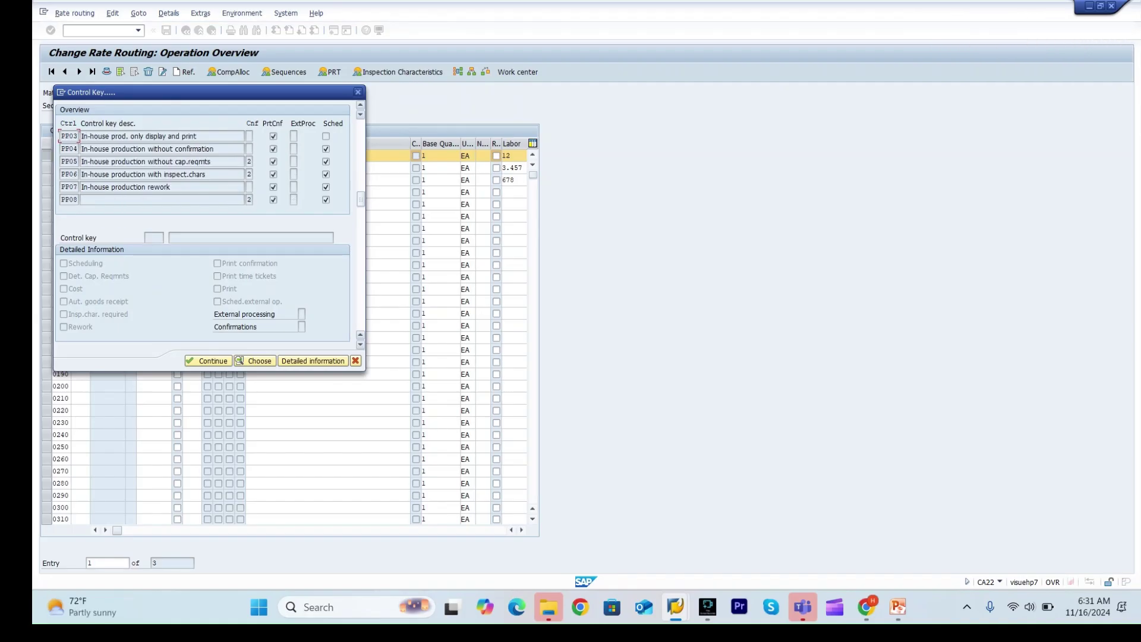
scroll(205, 168, "down", 2)
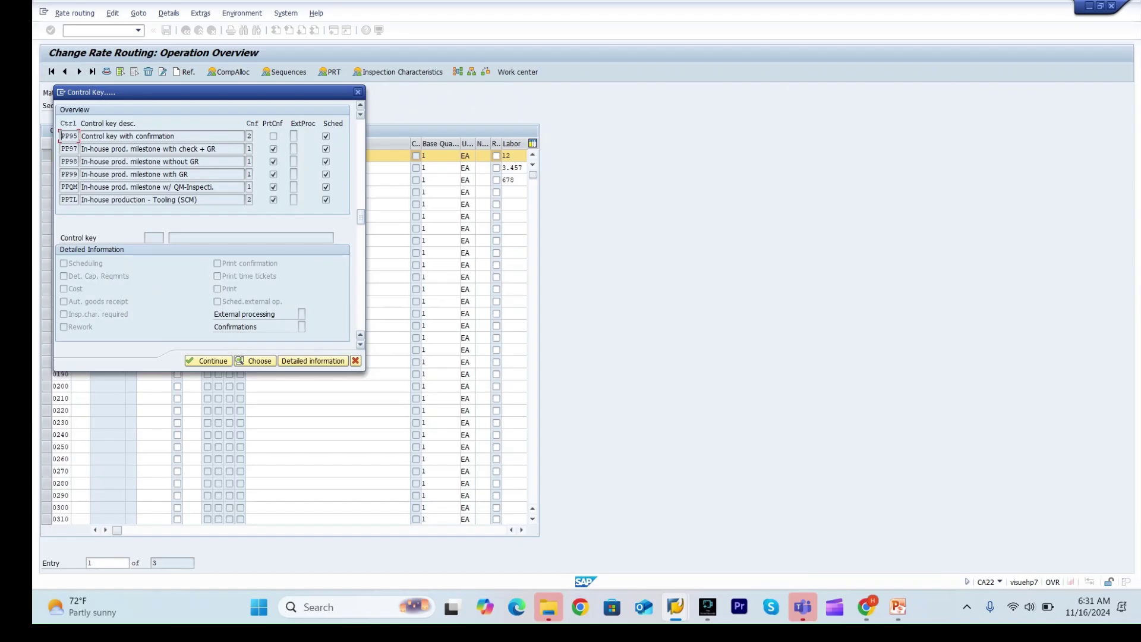
left_click(69, 162)
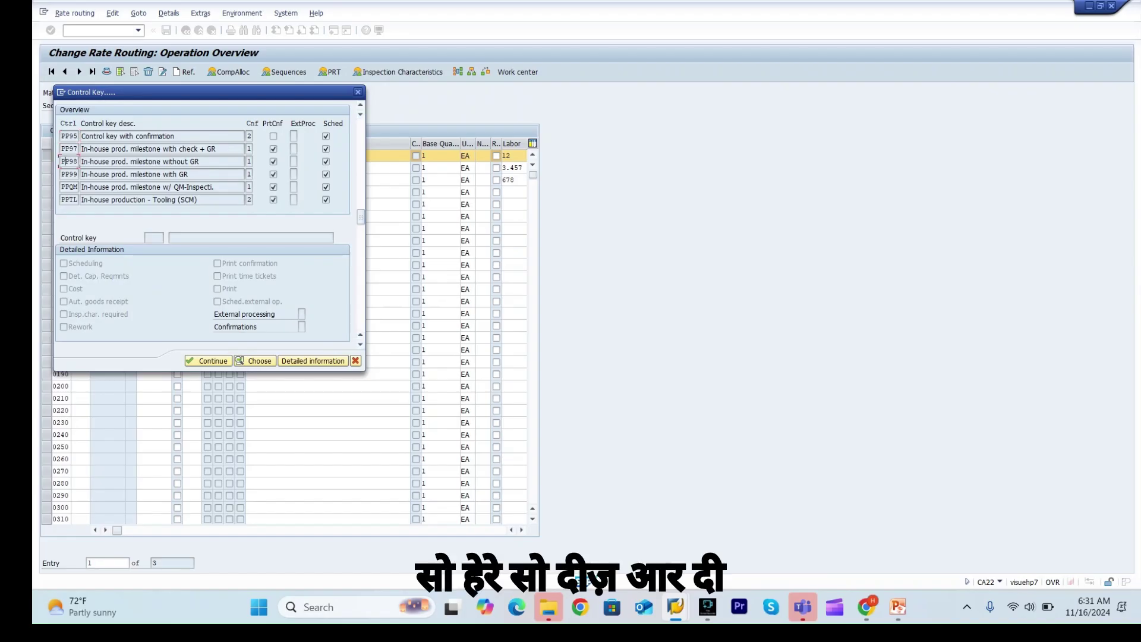
left_click(313, 361)
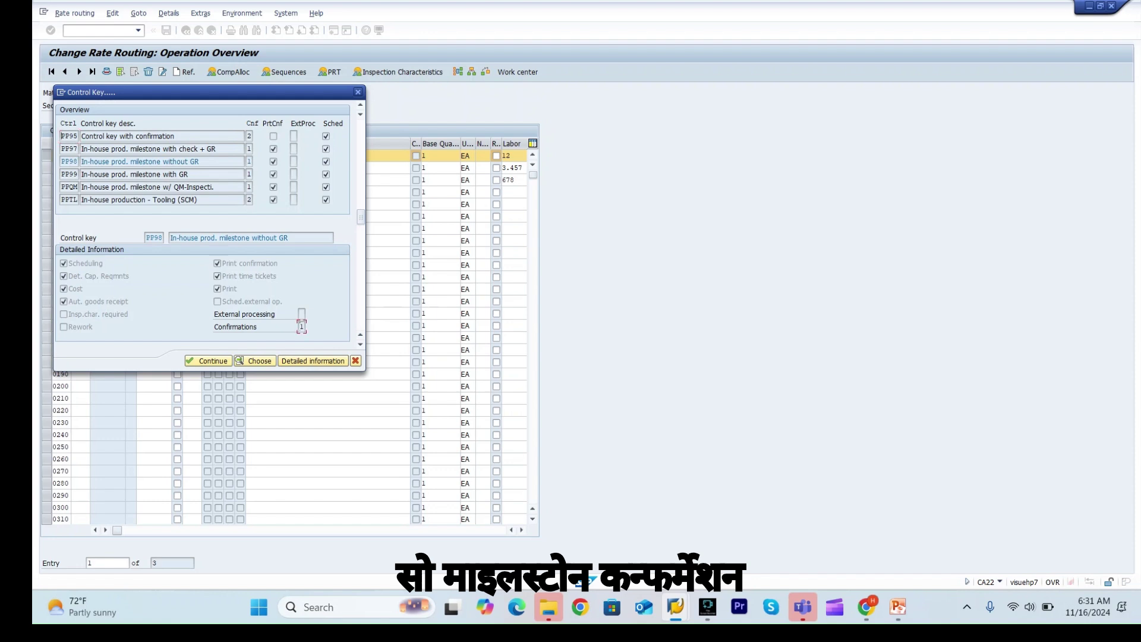
left_click(302, 327)
left_click(309, 327)
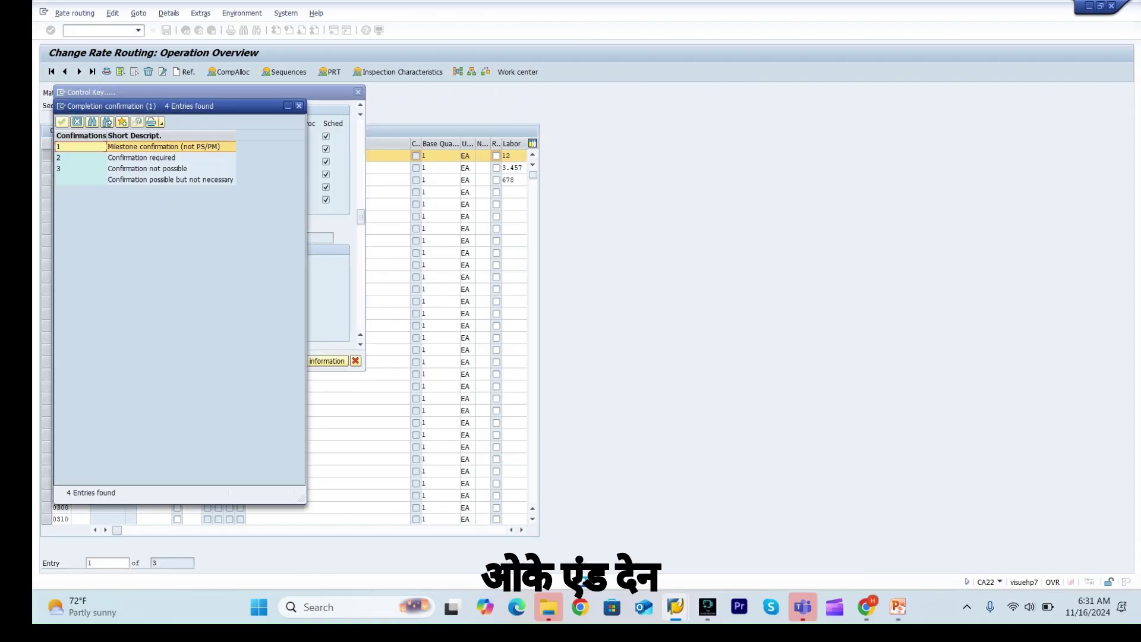
left_click(299, 106)
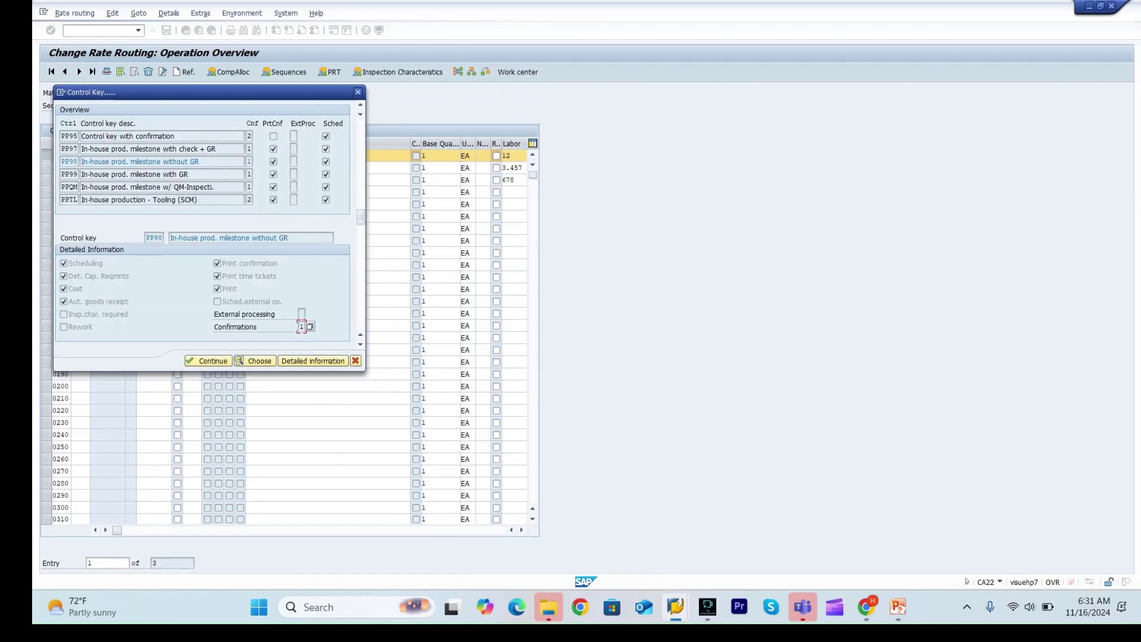
left_click(358, 92)
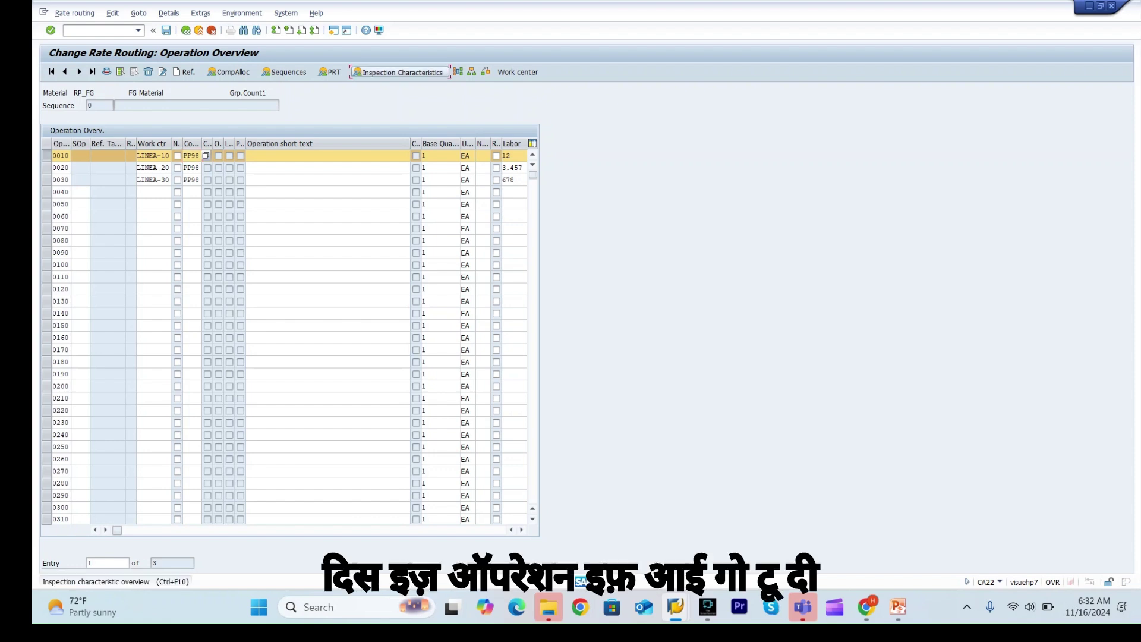
Review operation 0010's PACK and COLOR inspection characteristics, then move to the sequence overview
left_click(398, 72)
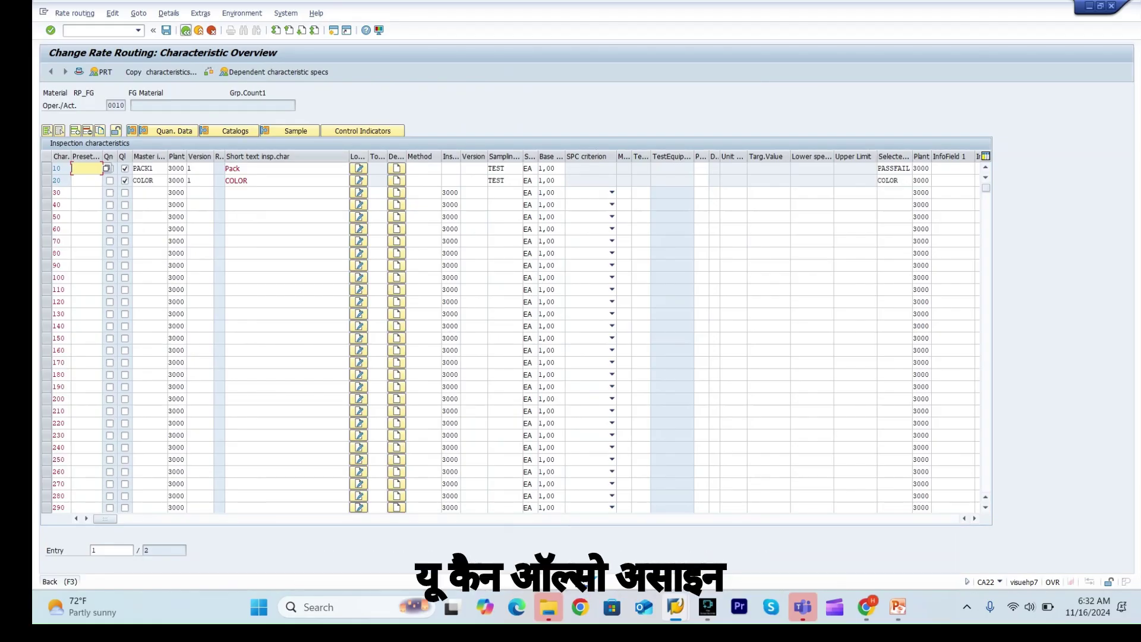
left_click(186, 31)
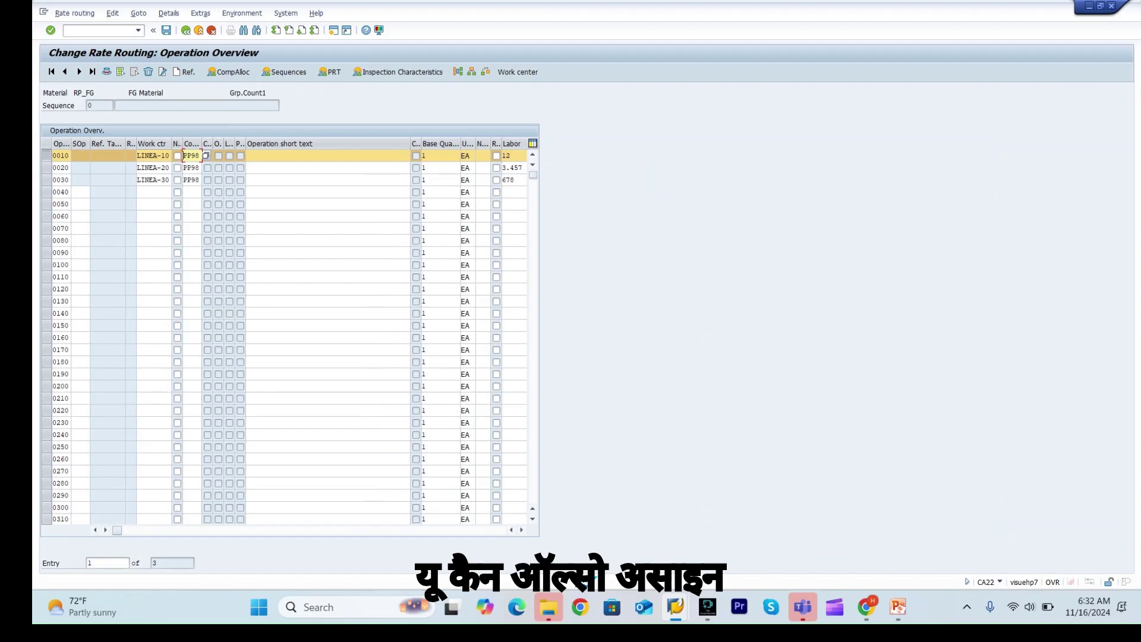
left_click(46, 156)
left_click(46, 168)
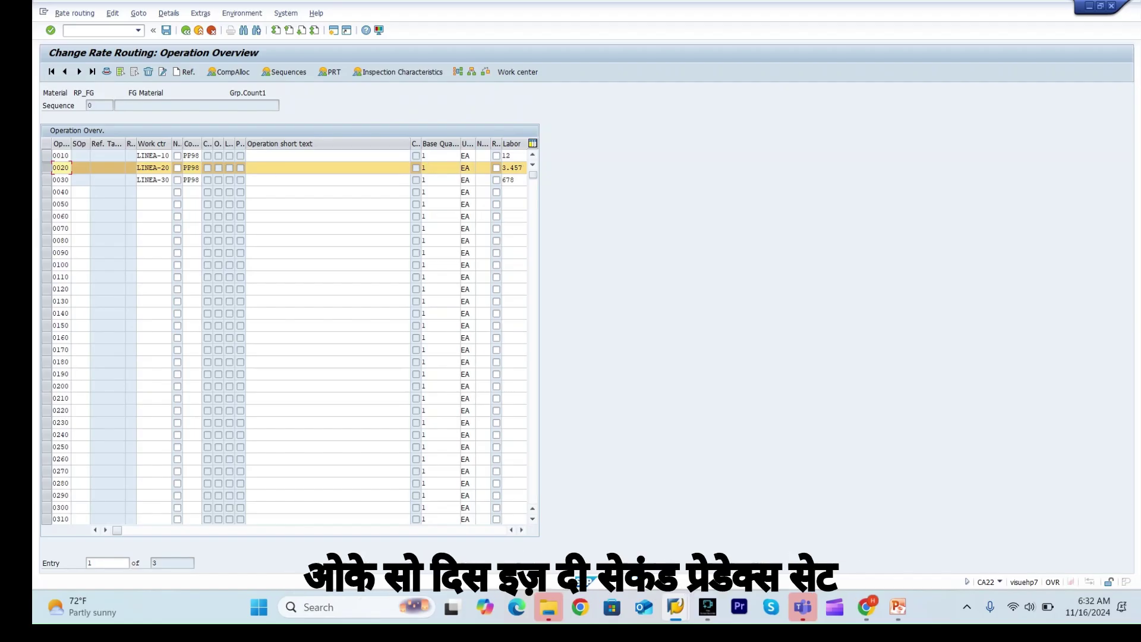
left_click(186, 30)
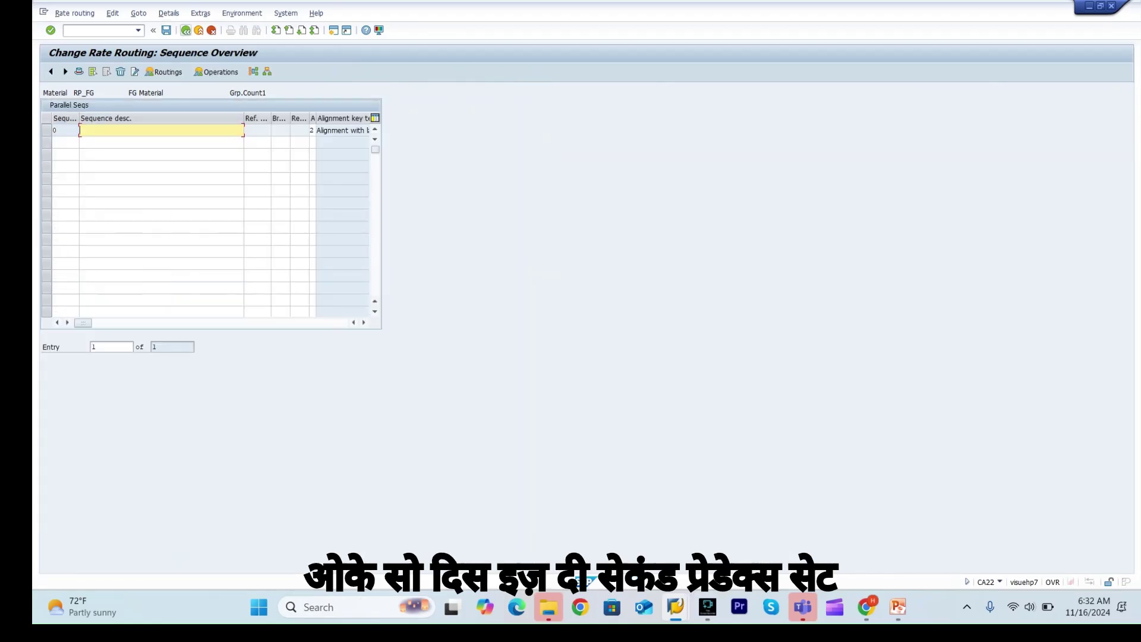
left_click(99, 30)
Open the SAP Reference IMG through /nspro
type("/n")
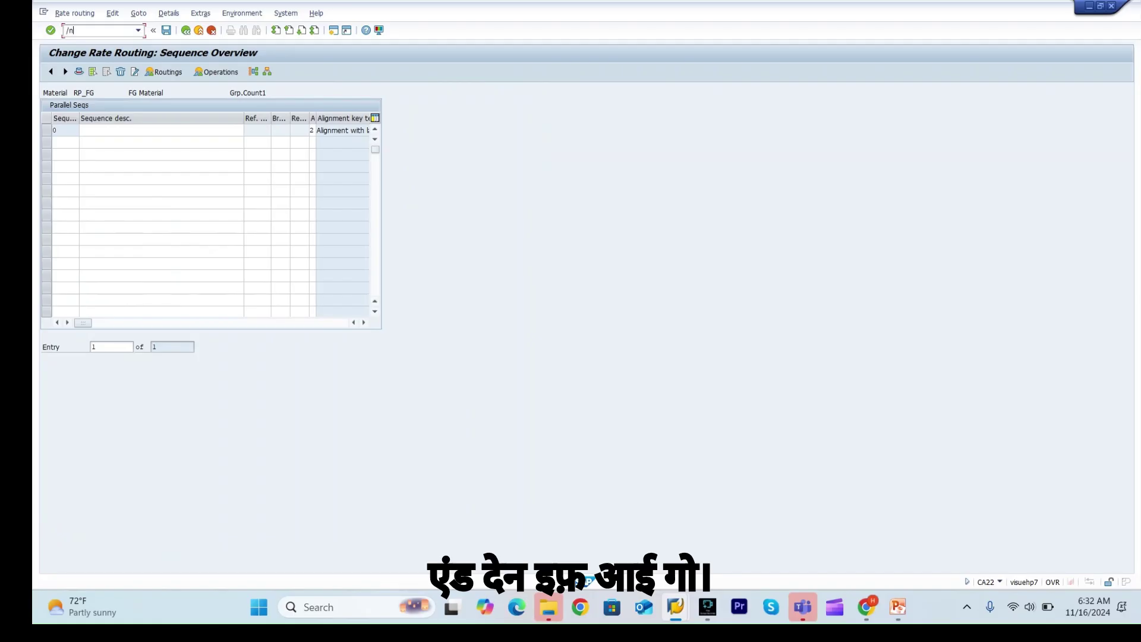
type("spro")
key("Return")
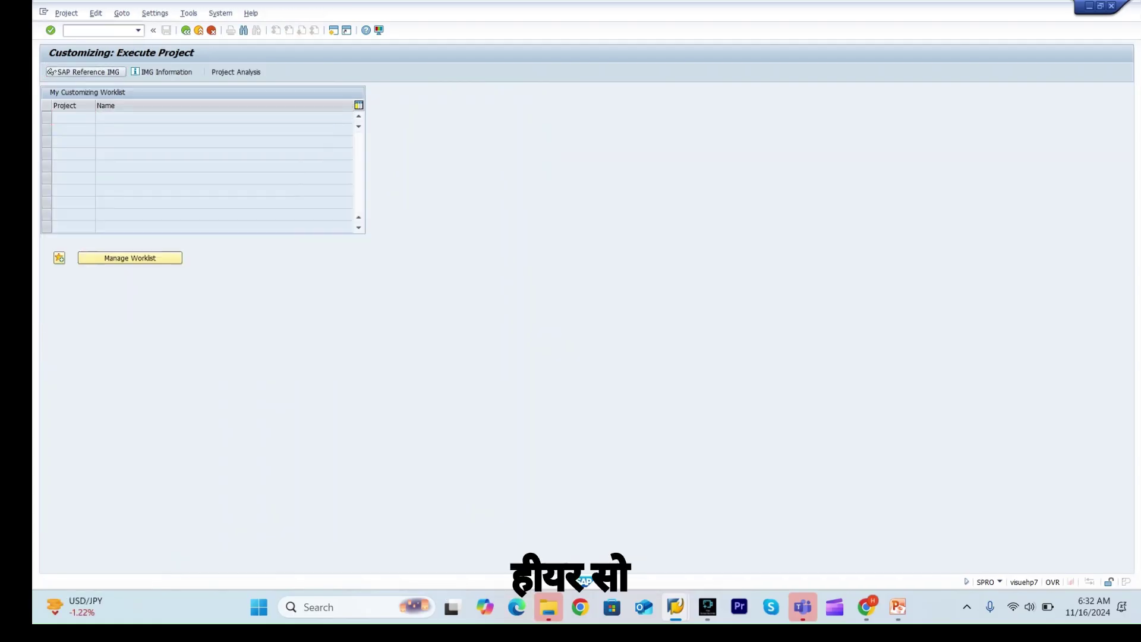
key("F5")
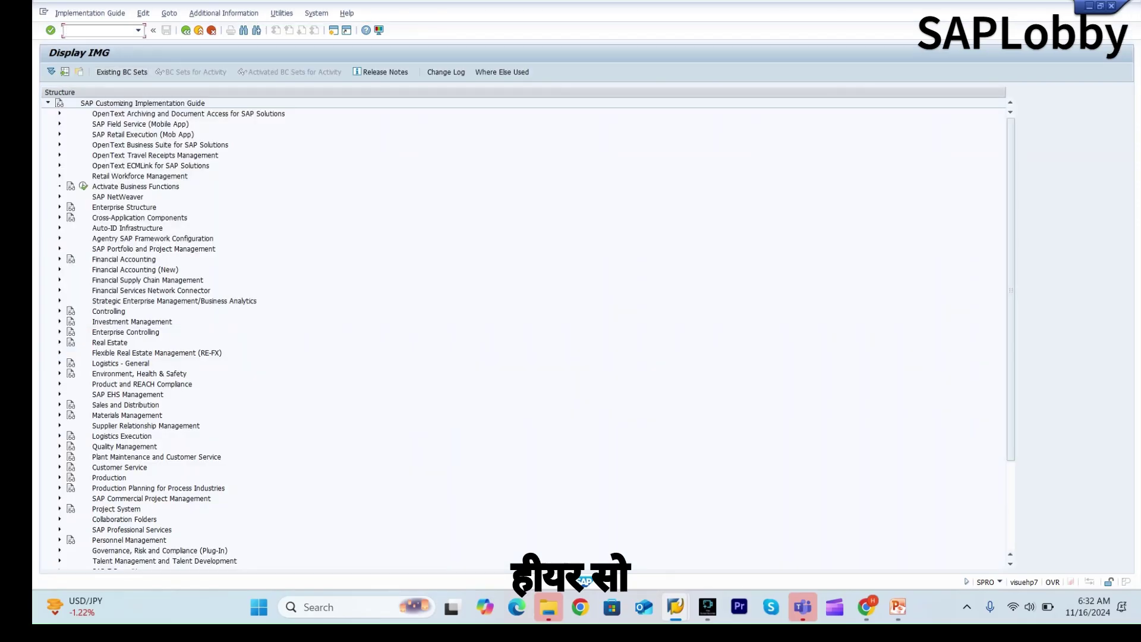
Display RP_FG's MRP 4 view for plant 3000 and check REM profile 0003
type("/n")
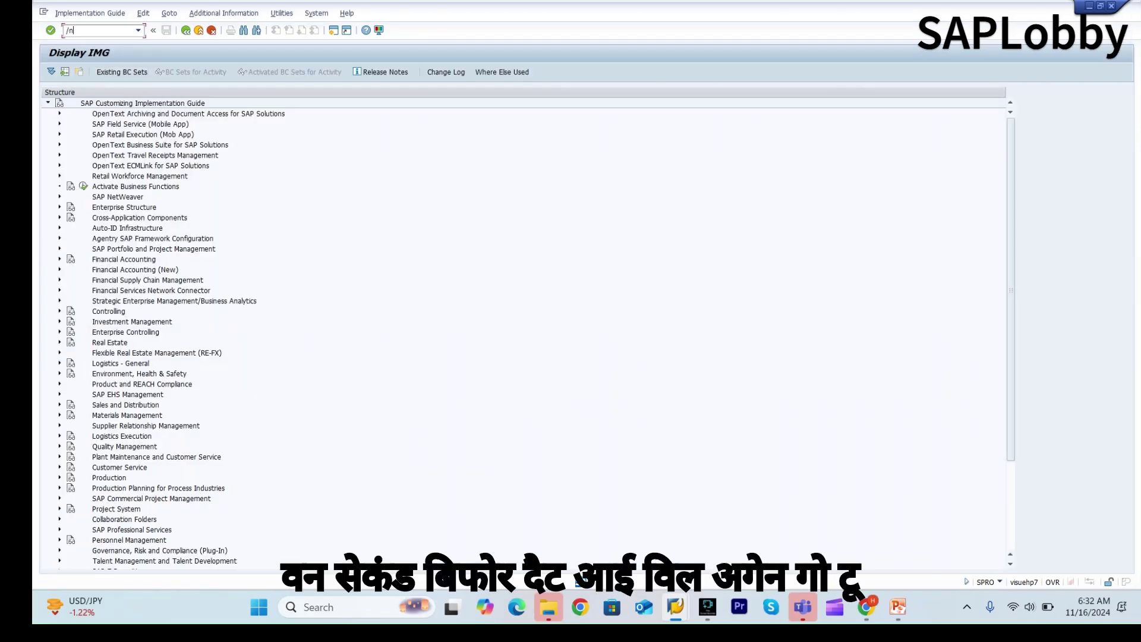
type("mim01")
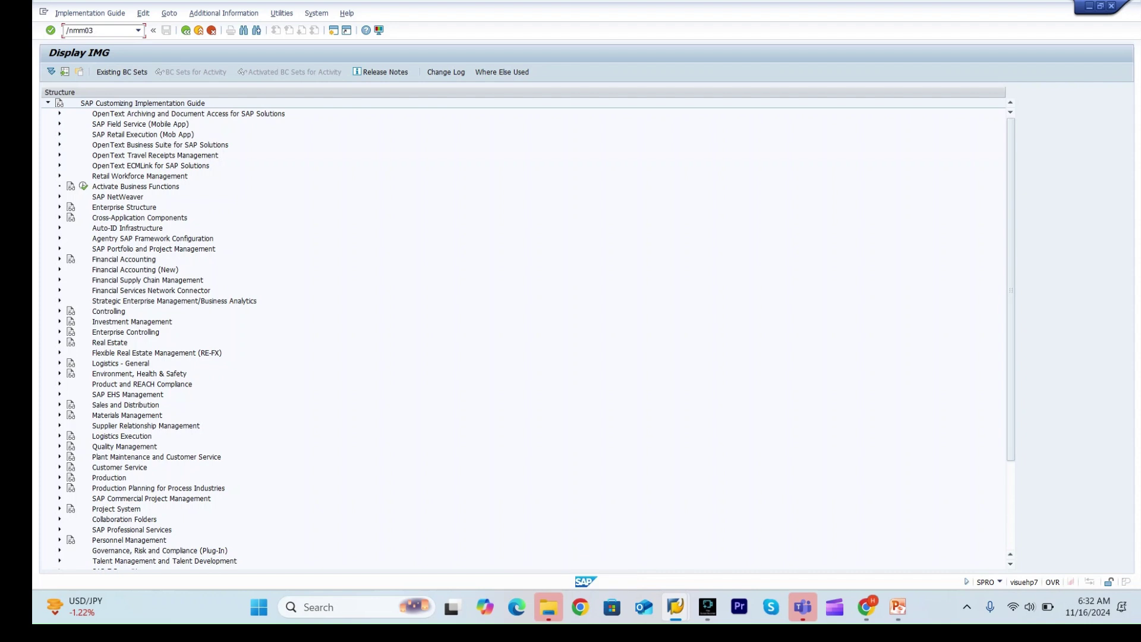
key("Return")
key("Return")
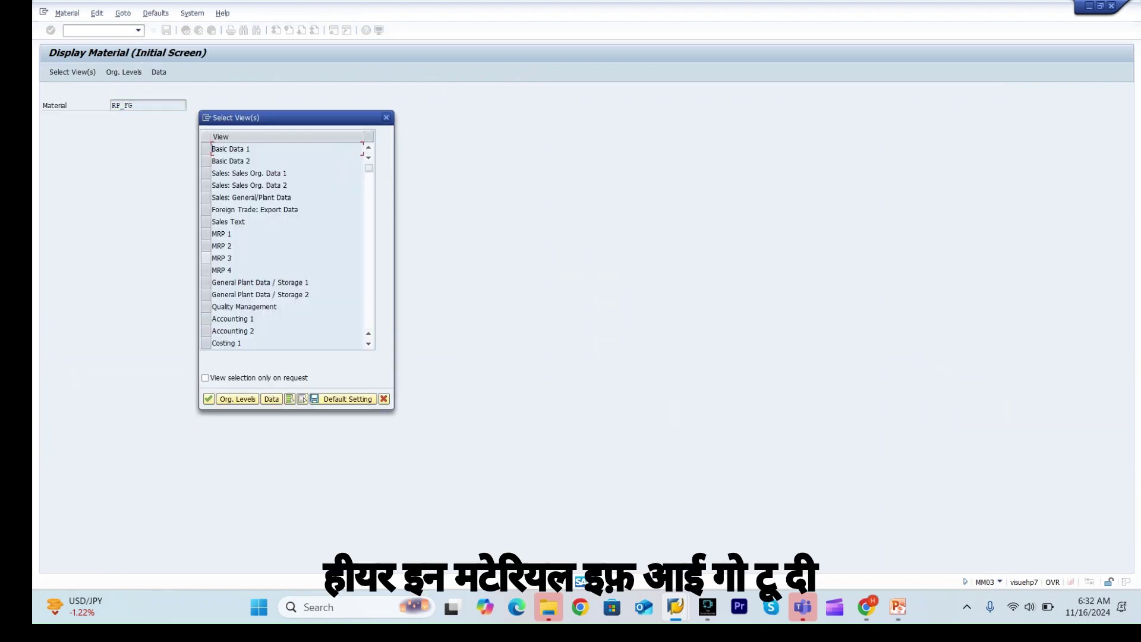
left_click(205, 258)
left_click(206, 270)
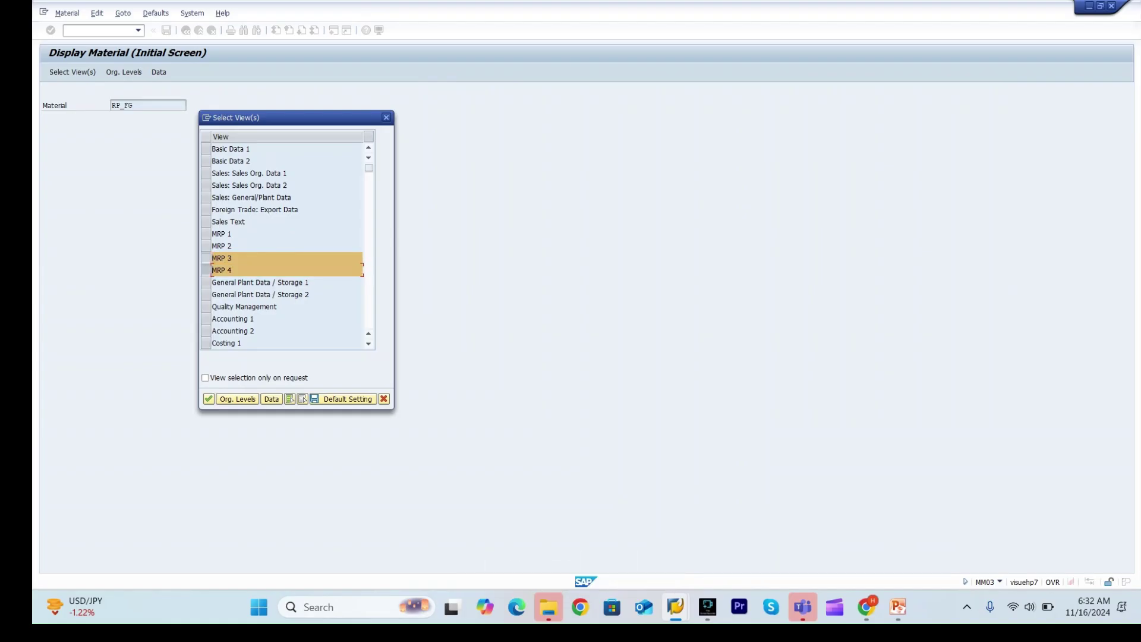
left_click(206, 258)
key("Return")
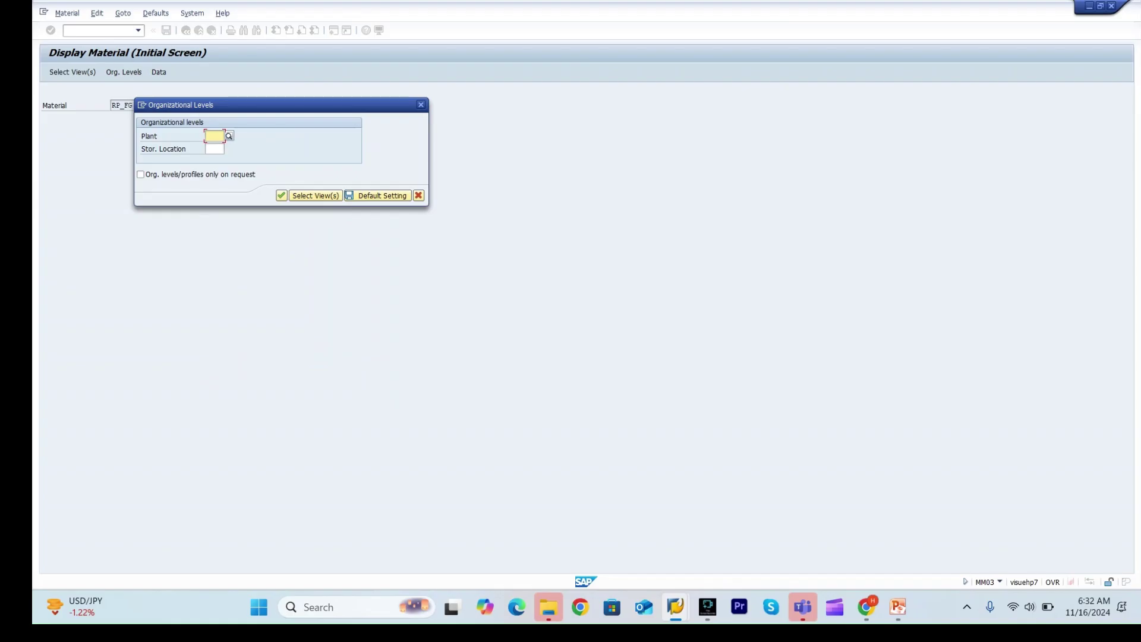
left_click(215, 136)
left_click(216, 168)
key("Return")
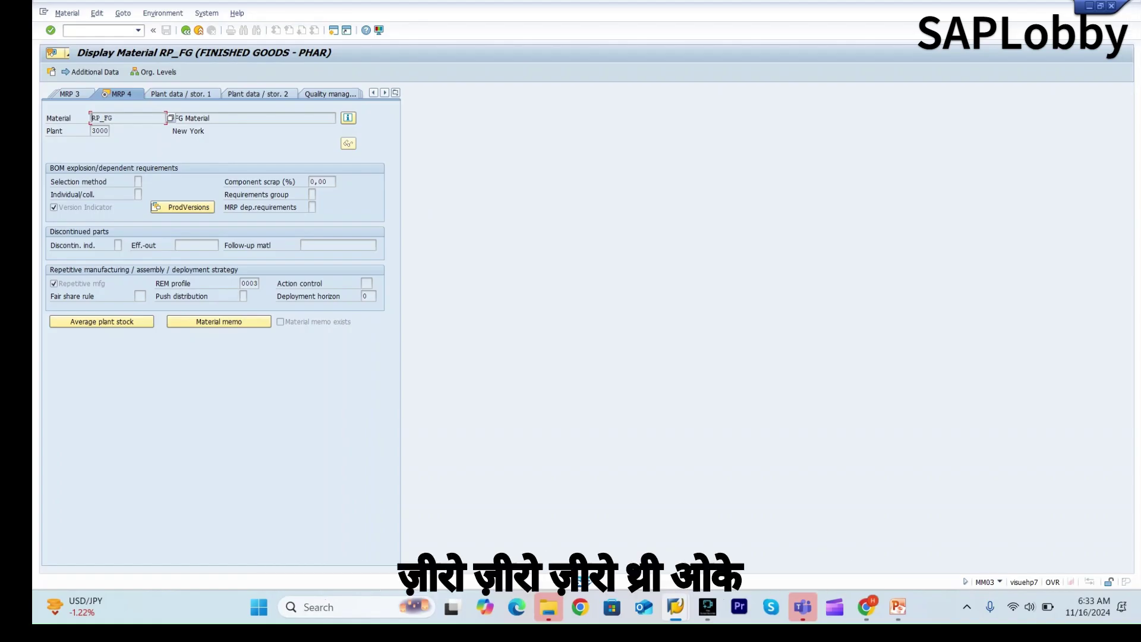
left_click(254, 284)
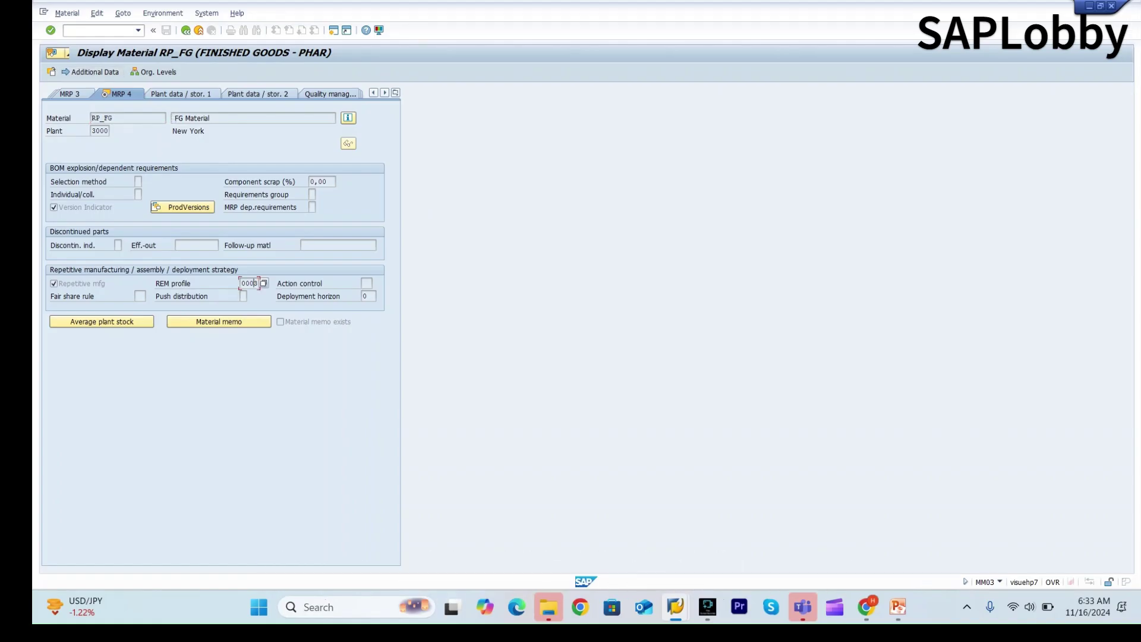
Open customizing in a new session with /ospro
left_click(66, 30)
type("/ospro")
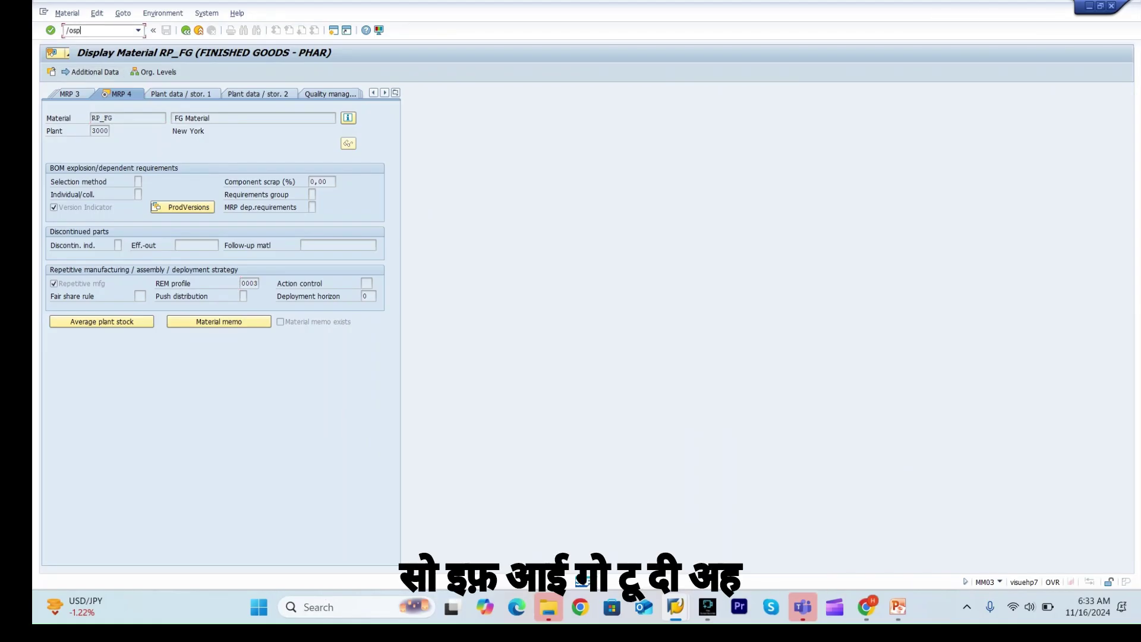
key("Return")
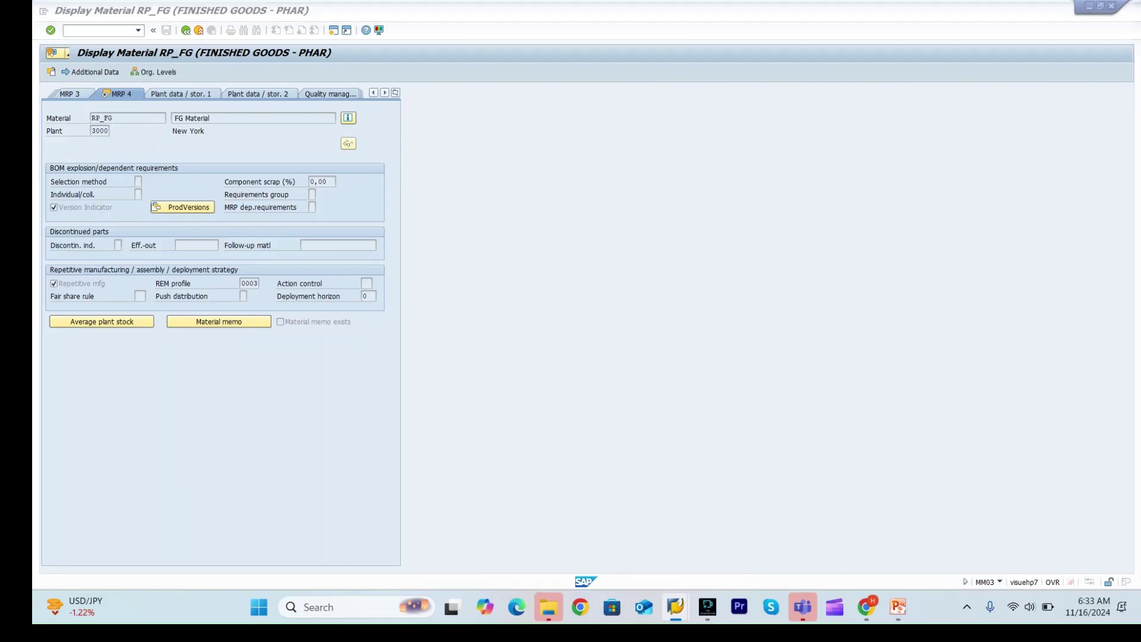
In the IMG, run Production > Repetitive Manufacturing > Control > Define Repetitive Manufacturing Profiles
key("F5")
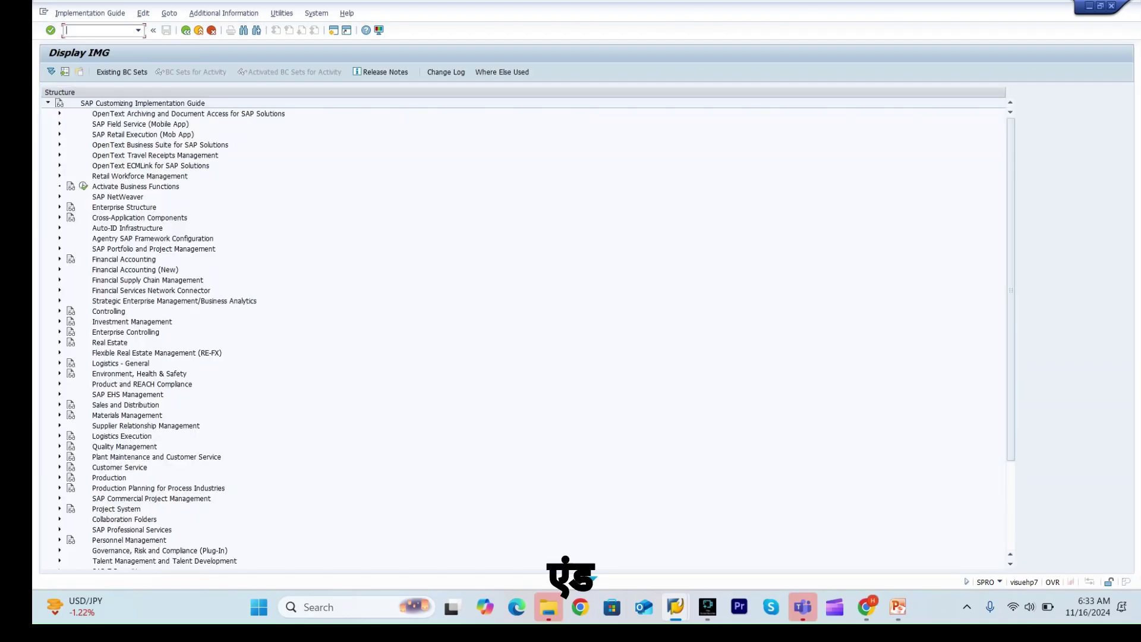
scroll(523, 333, "down", 4)
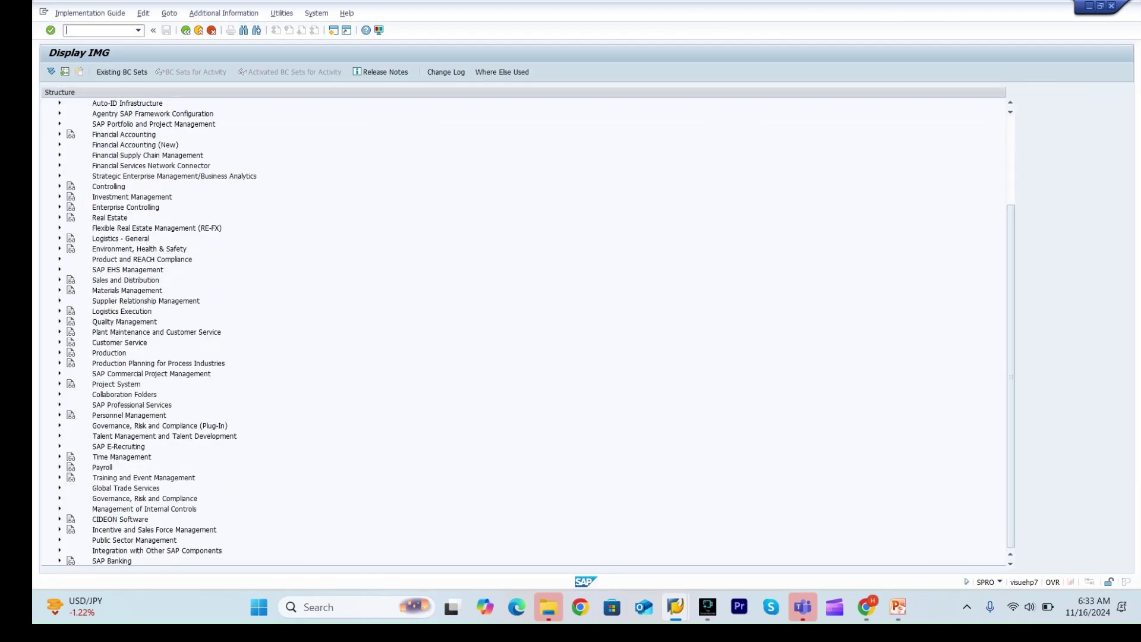
left_click(60, 354)
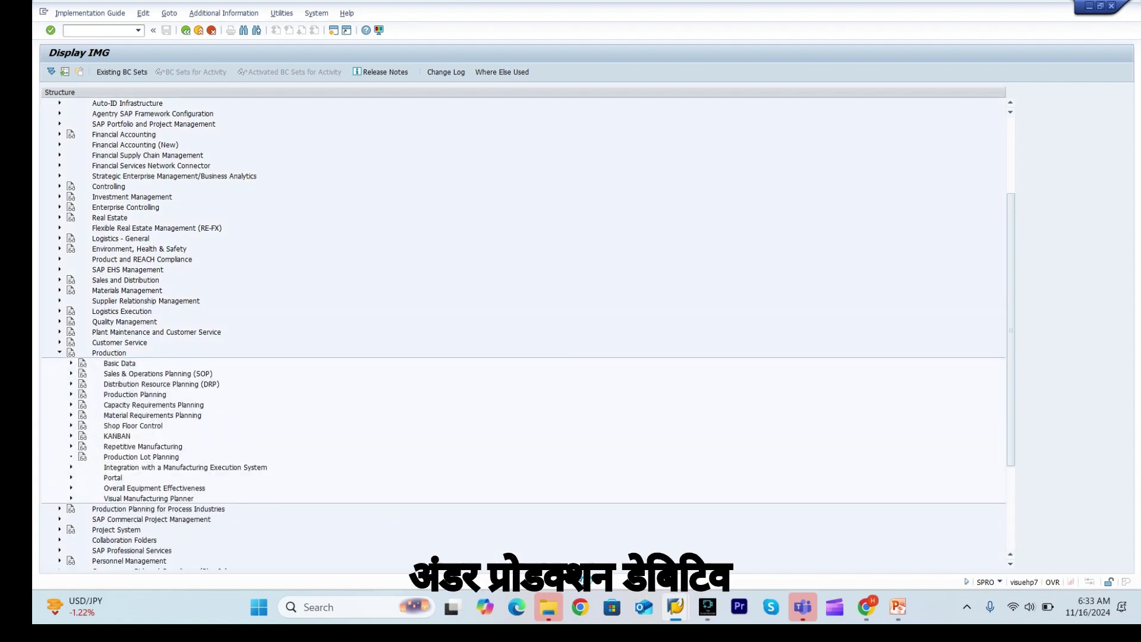
left_click(71, 447)
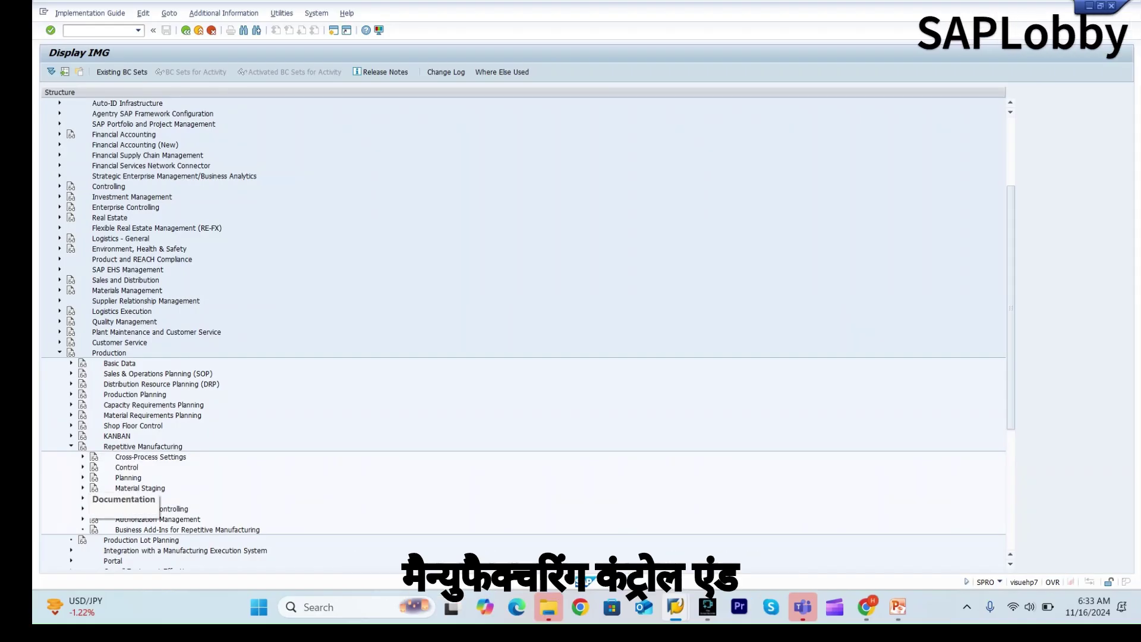
left_click(82, 467)
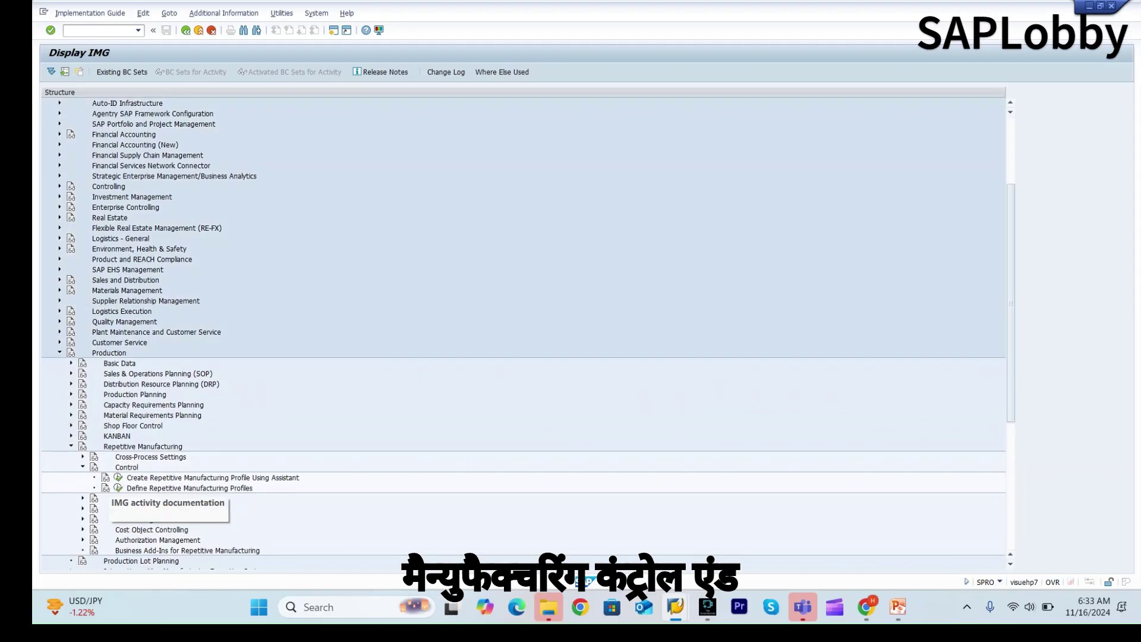
left_click(118, 488)
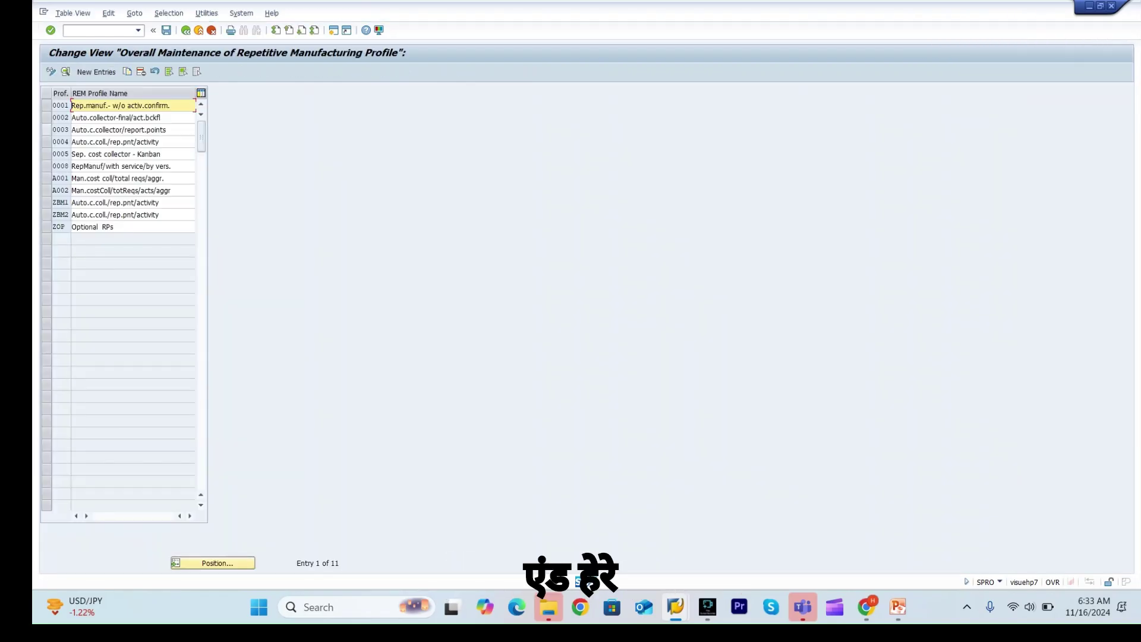
Open REM profile 0003's details and review its Control data 1 backflush settings
left_click(47, 129)
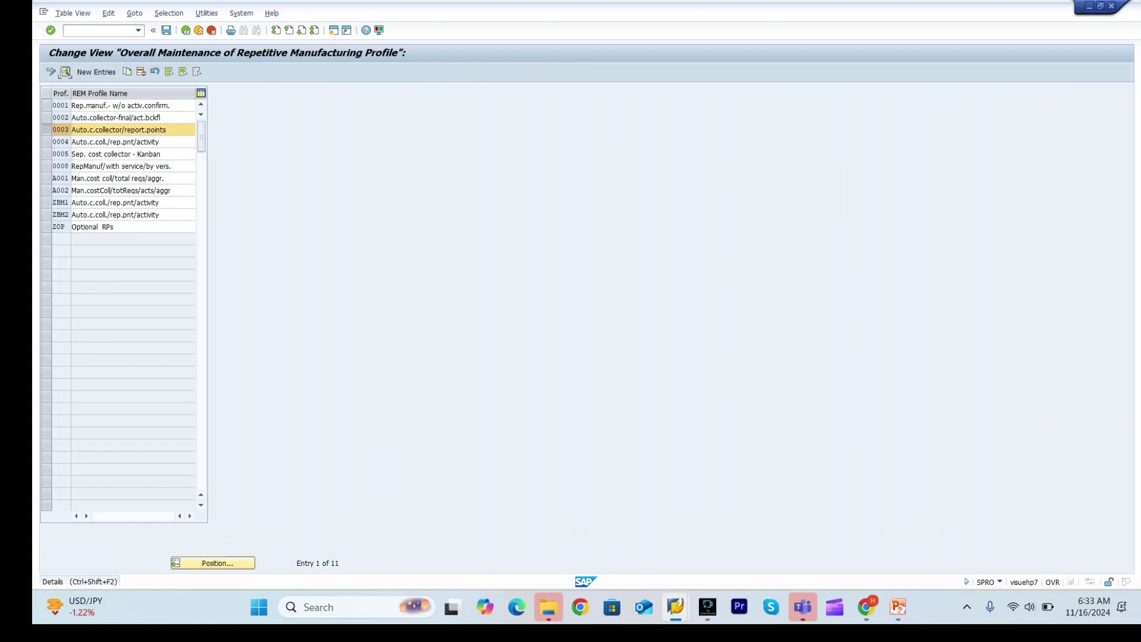
left_click(65, 71)
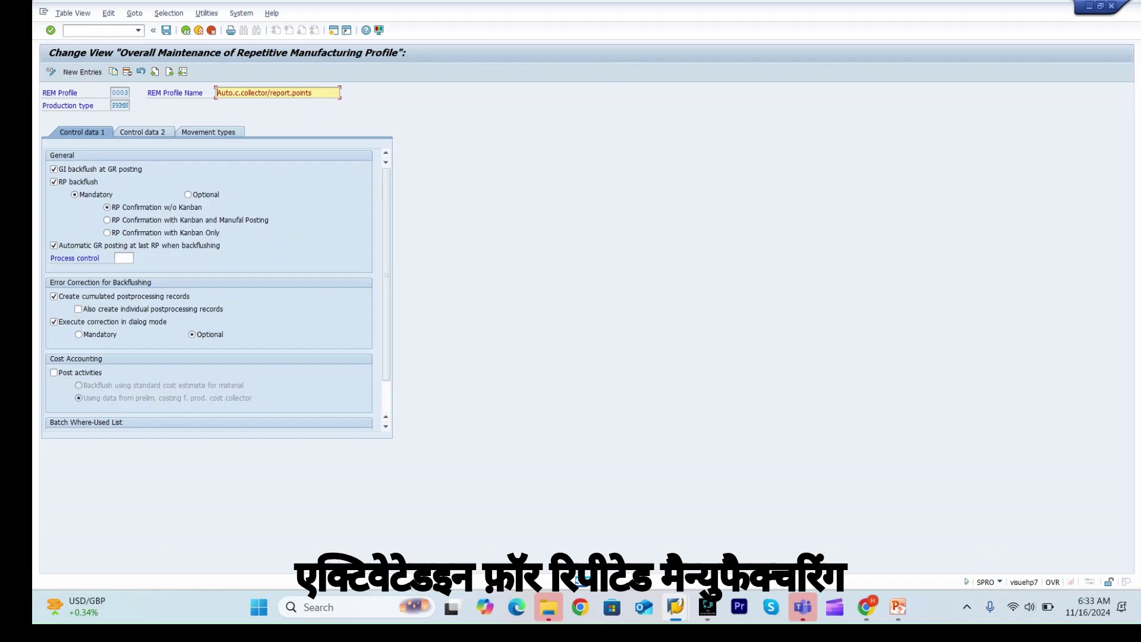
left_click(120, 92)
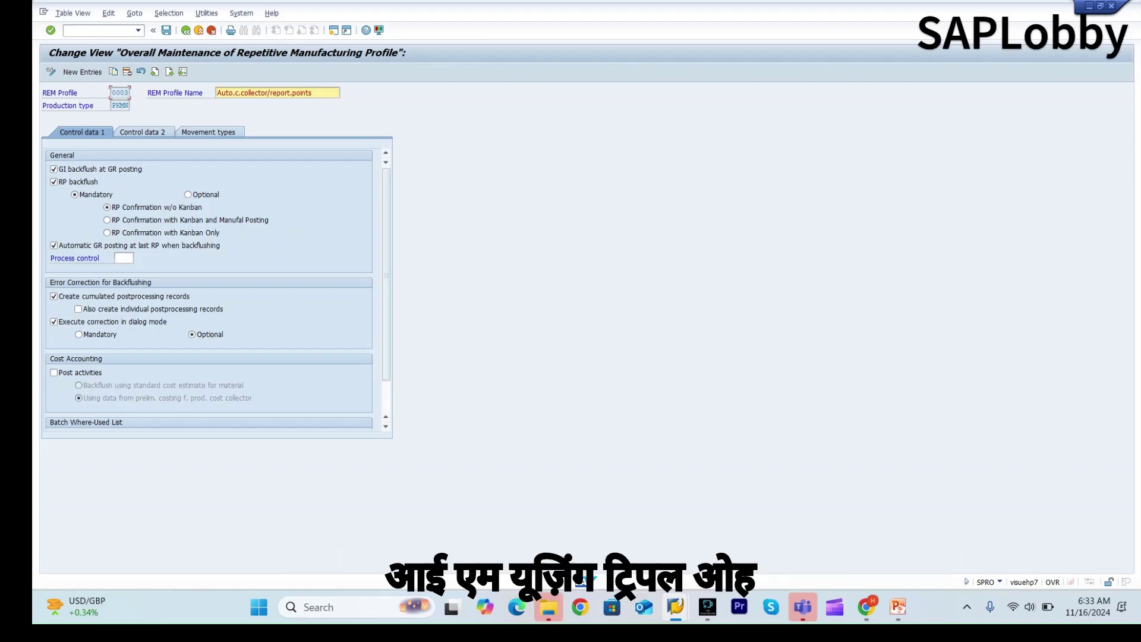
left_click_drag(125, 92, 111, 93)
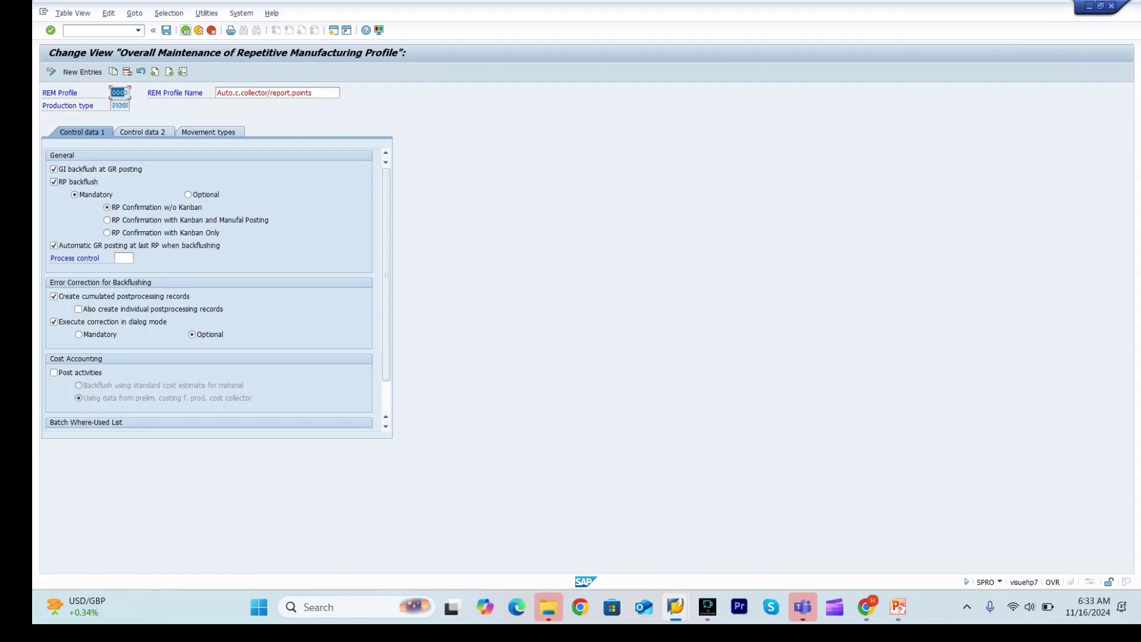
Leave profile maintenance without saving and enter the /nMFPR transaction code
left_click(186, 31)
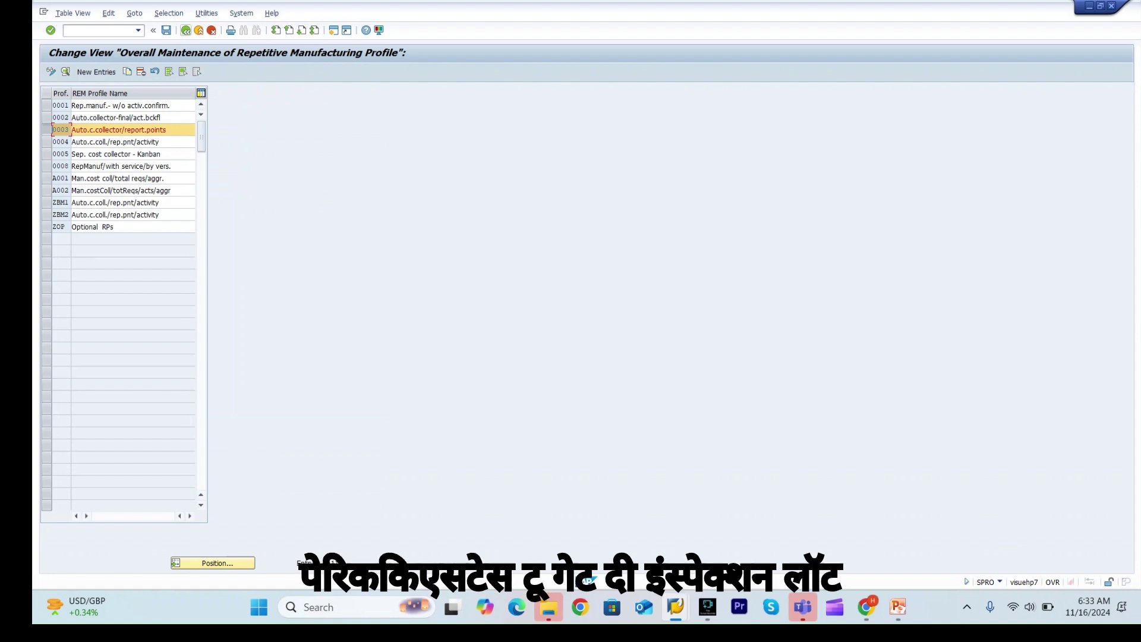
left_click(186, 31)
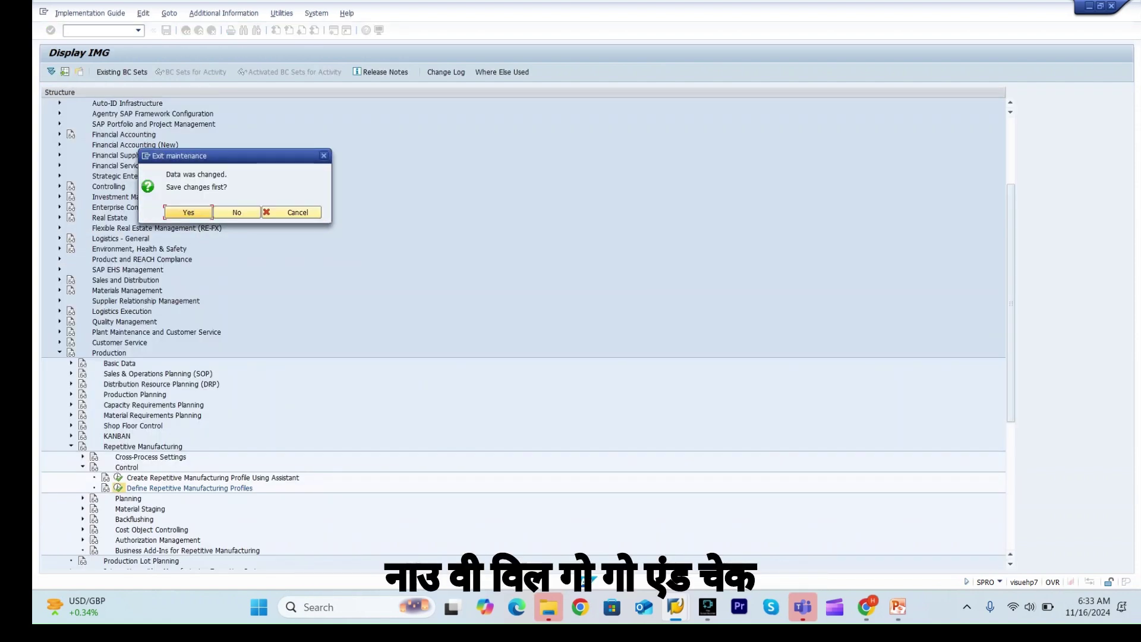
left_click(236, 212)
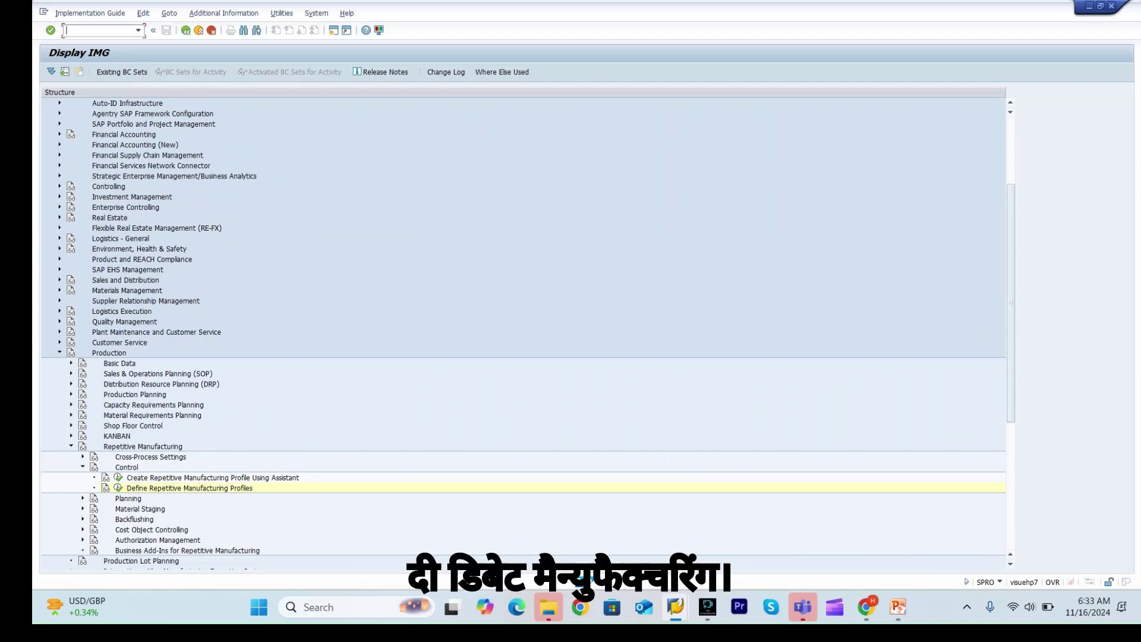
type("/n")
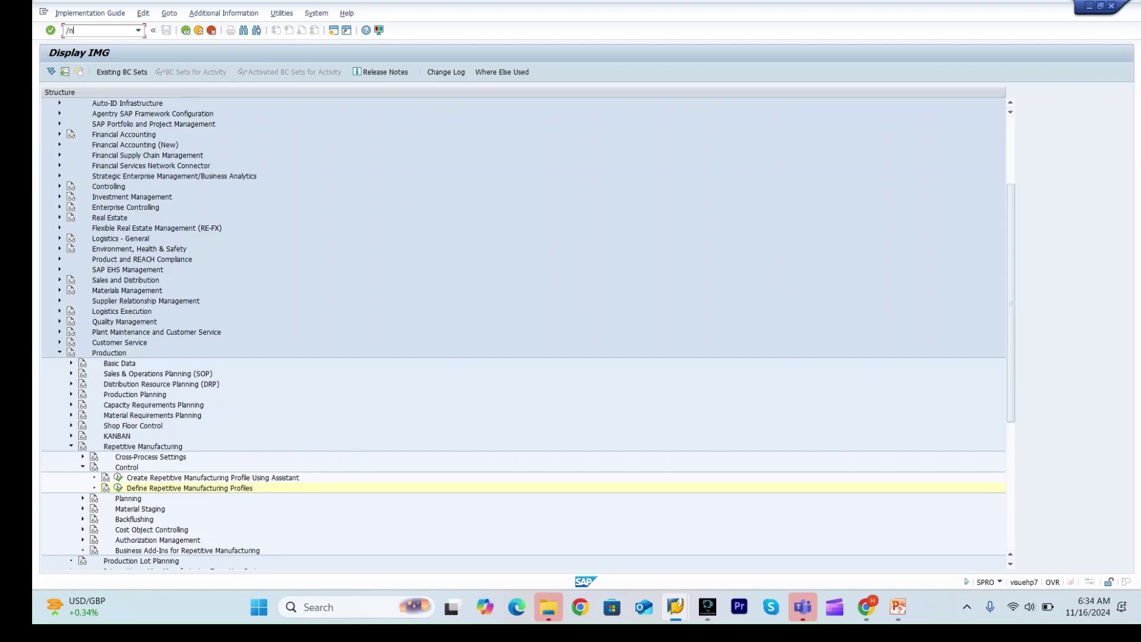
type("MF")
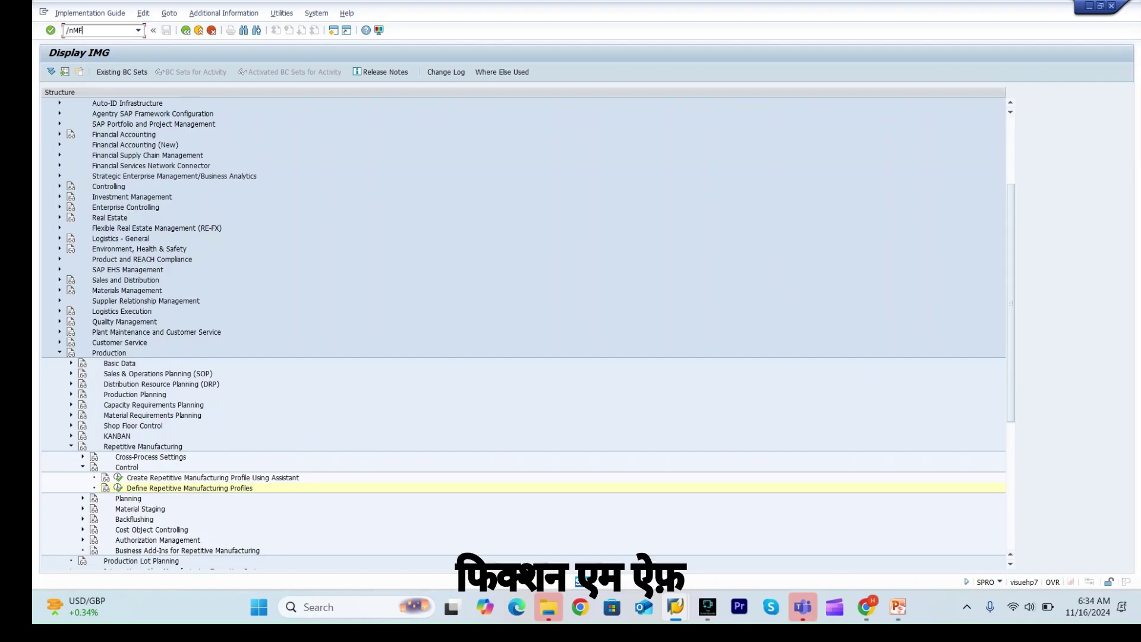
type("PR")
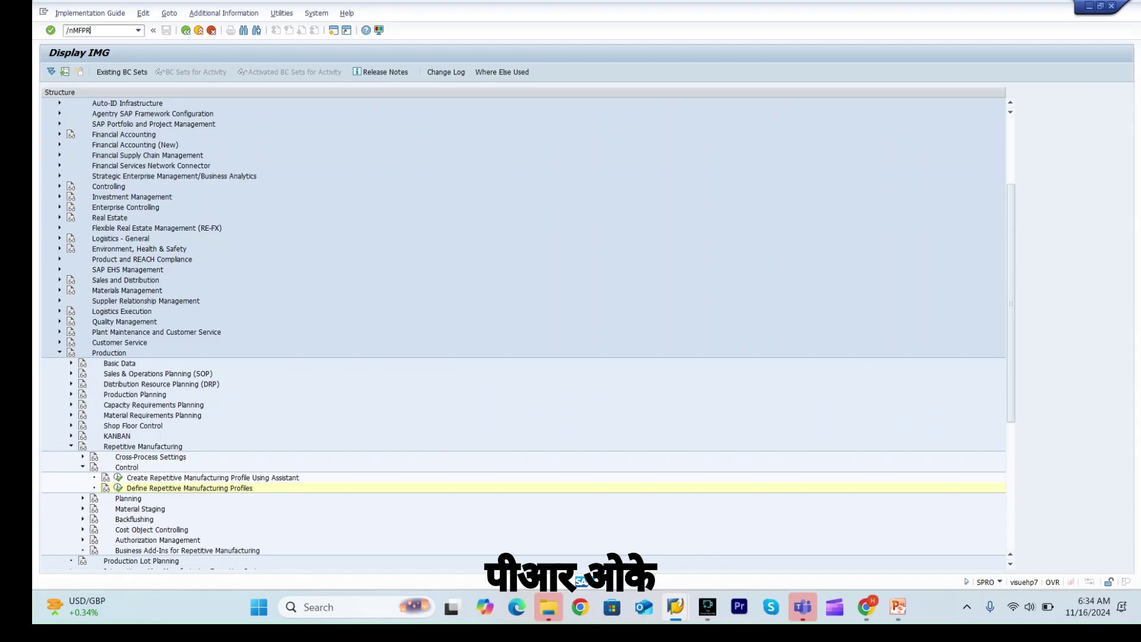
Run MFPR for plant 3000, RP_FG, version 0001, limited to QM-active versions without an outstanding lot
key("Return")
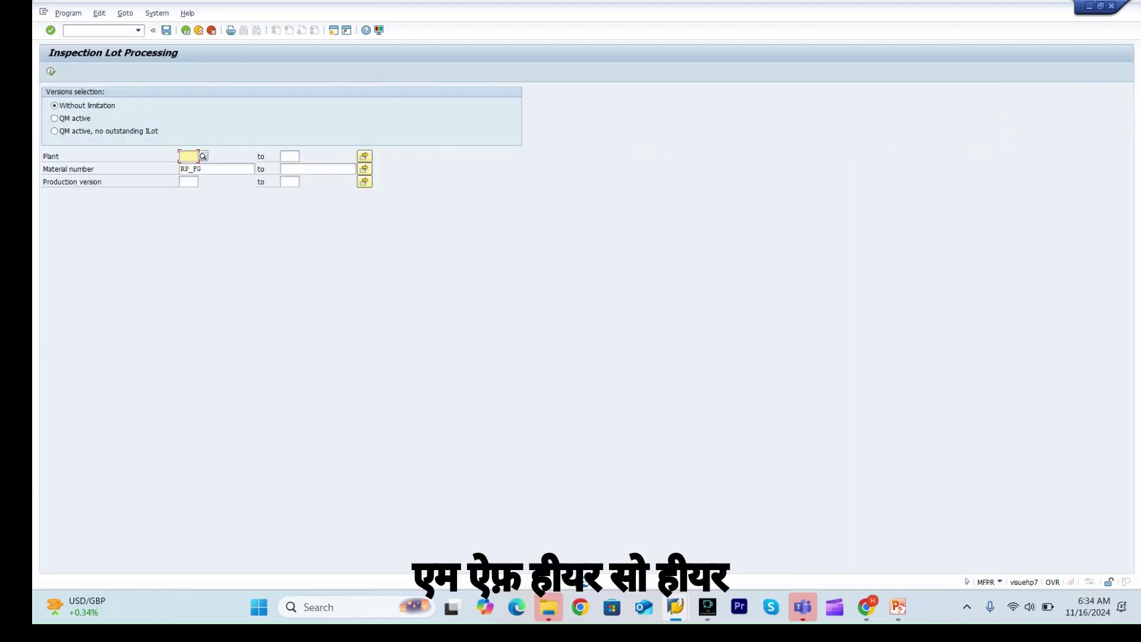
left_click(54, 119)
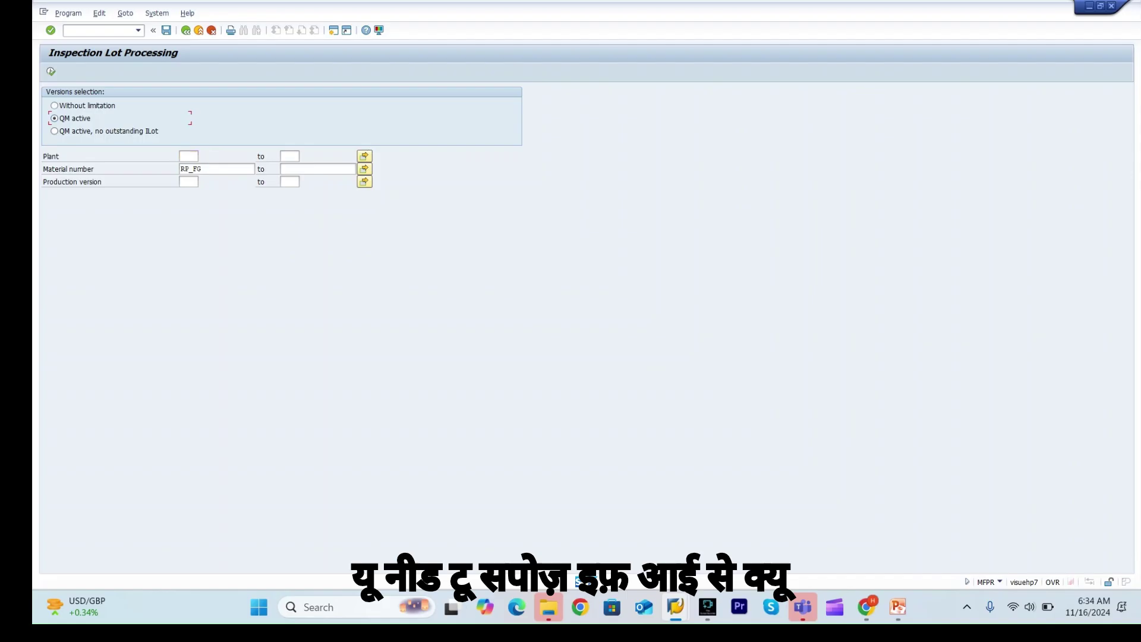
left_click(54, 131)
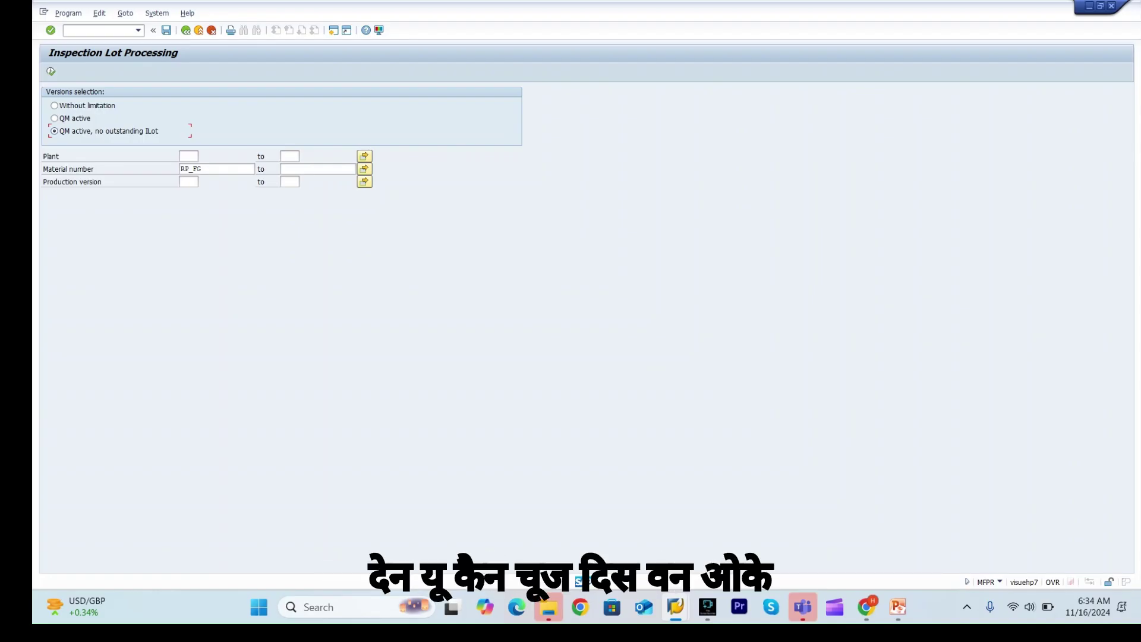
left_click(188, 156)
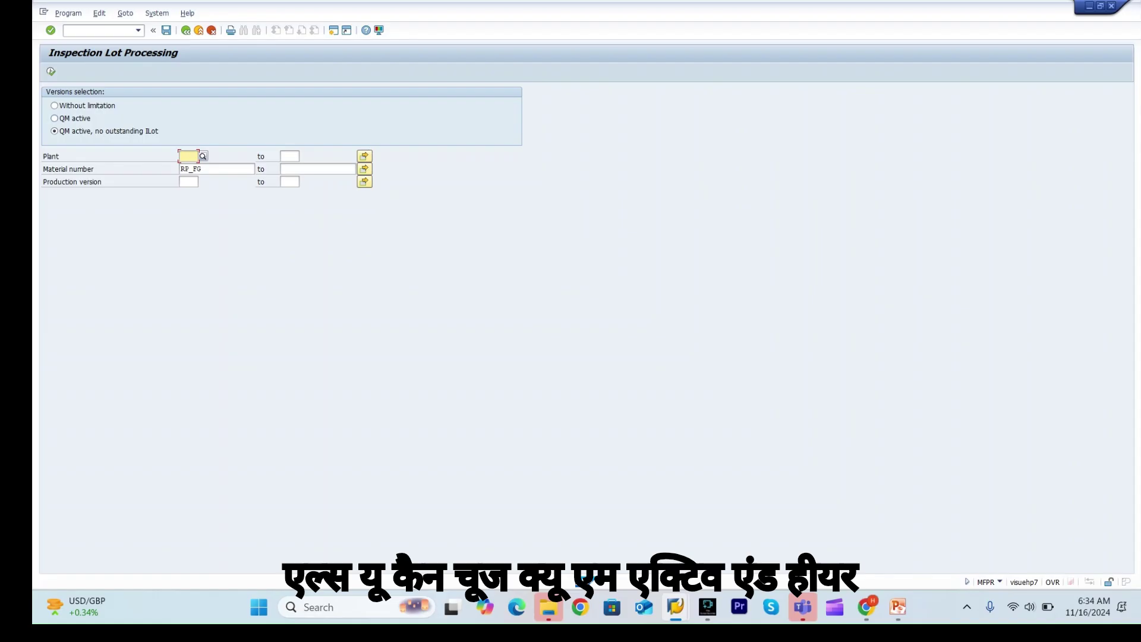
key("Down")
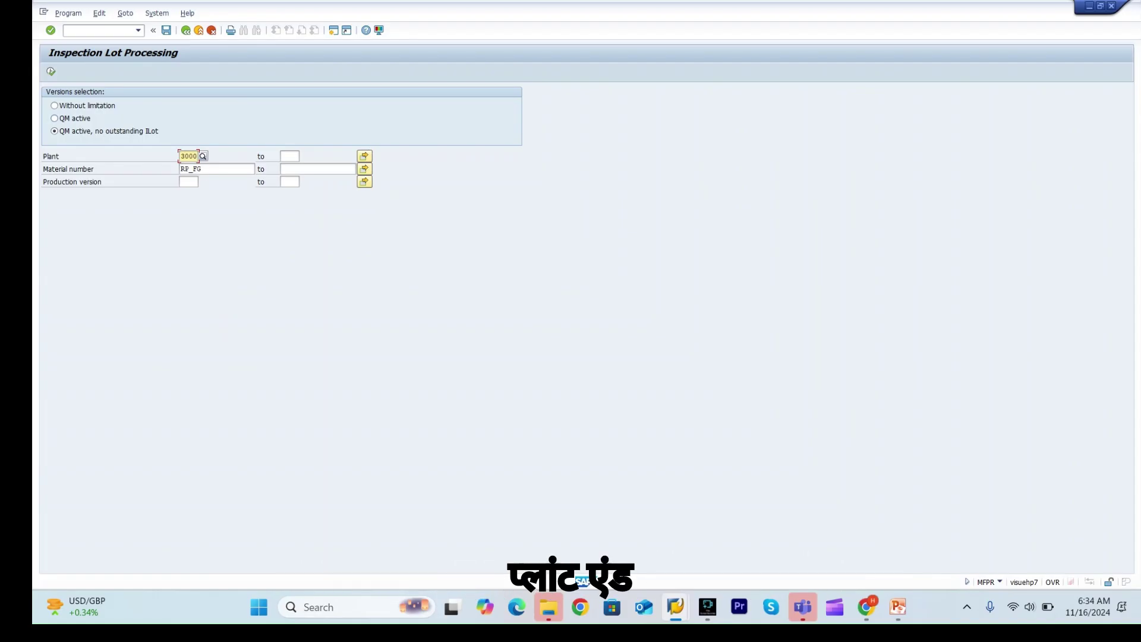
left_click(205, 170)
left_click(188, 182)
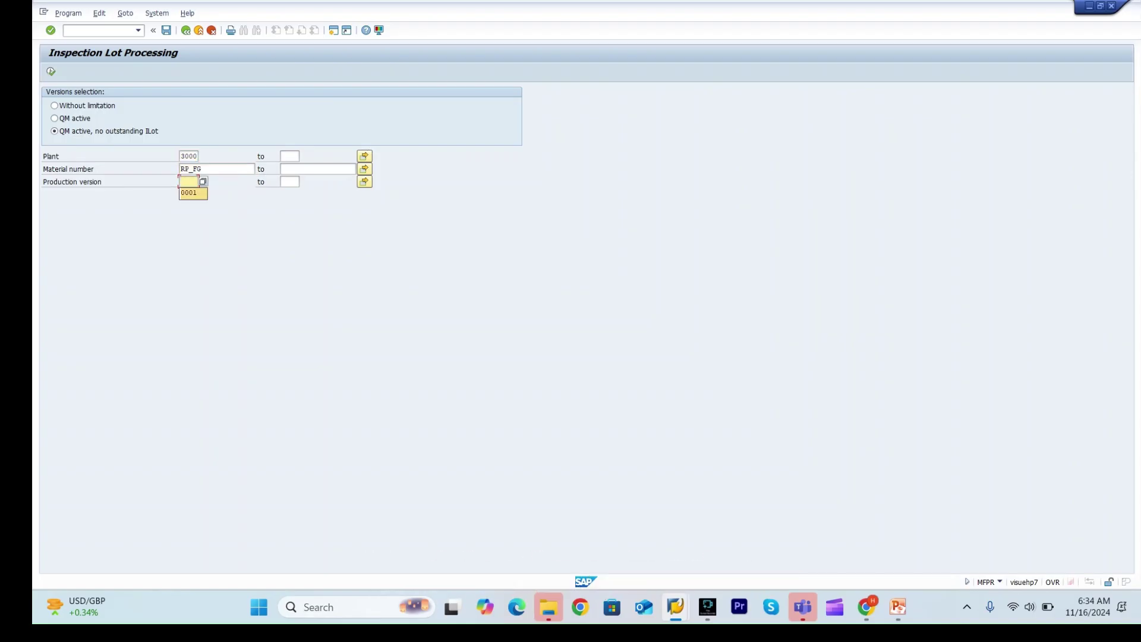
key("Return")
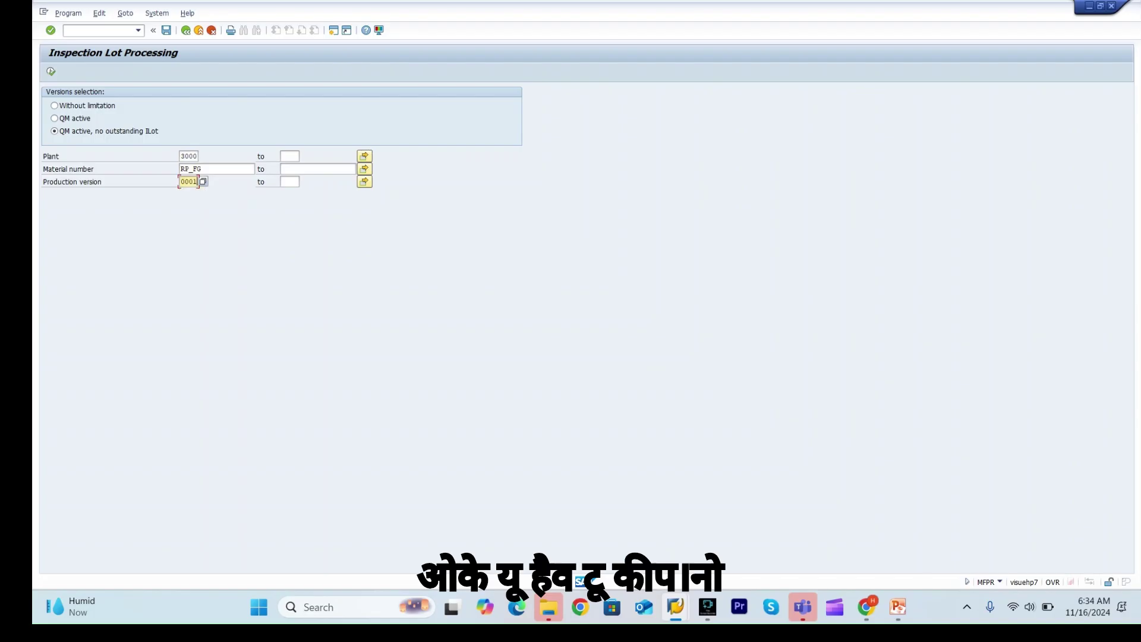
key("F8")
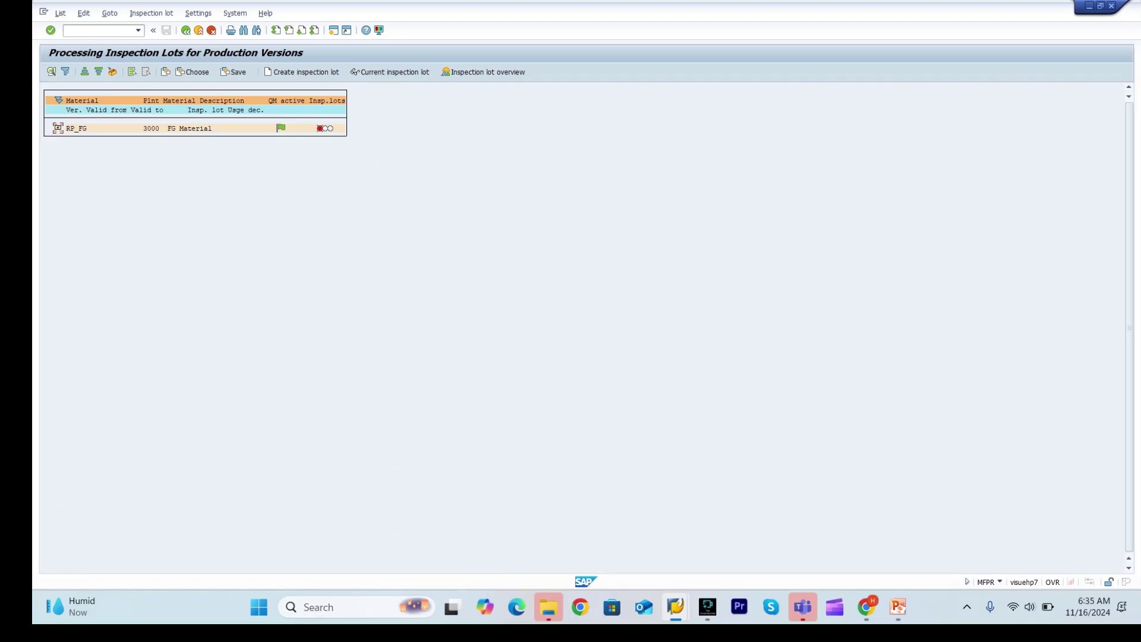
Create an inspection lot for RP_FG version 0001 and review the creation message's long text
left_click(58, 128)
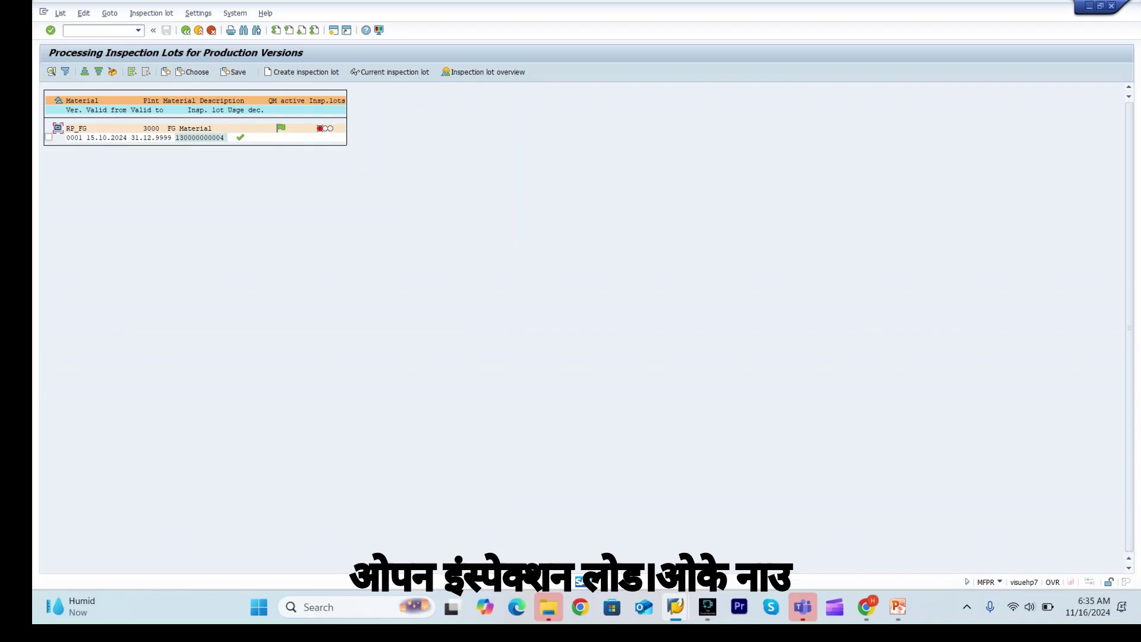
left_click(49, 137)
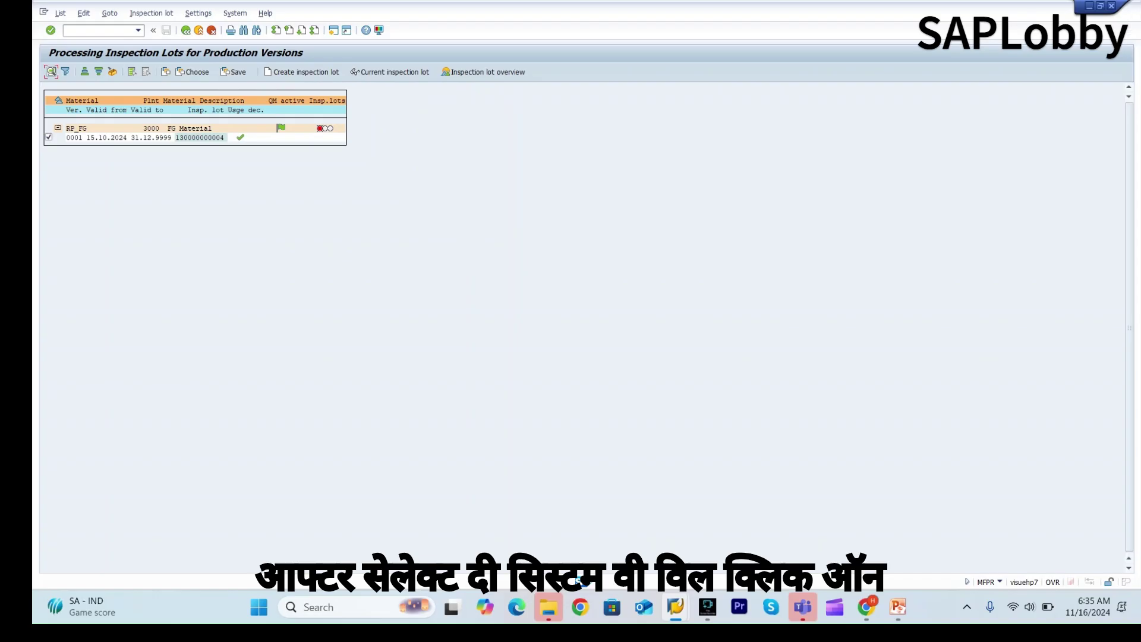
left_click(303, 72)
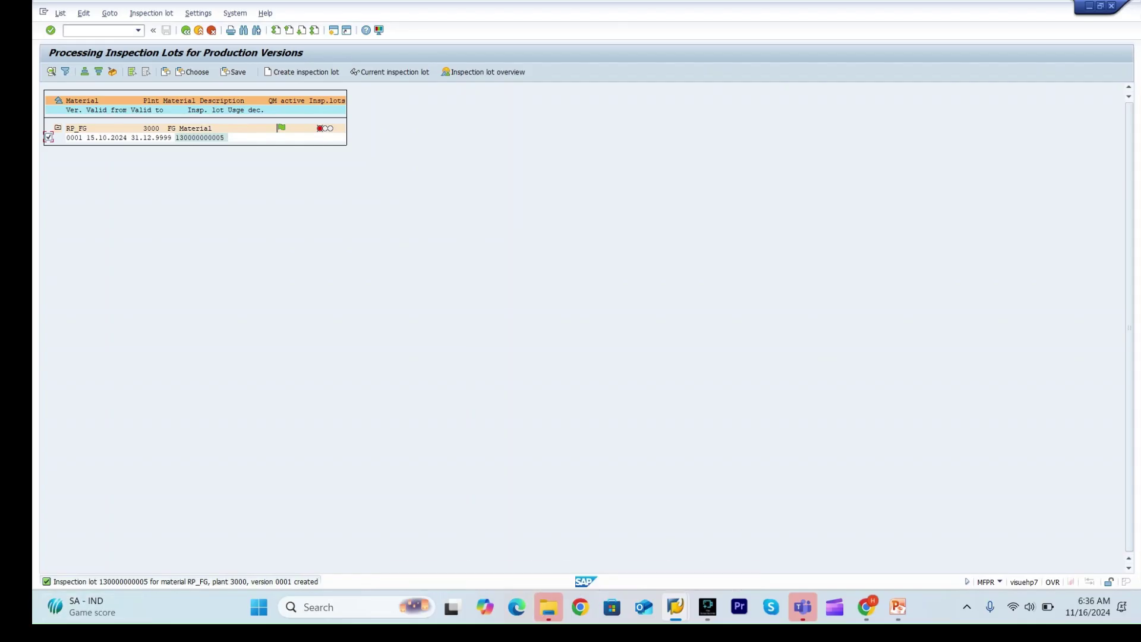
left_click(186, 582)
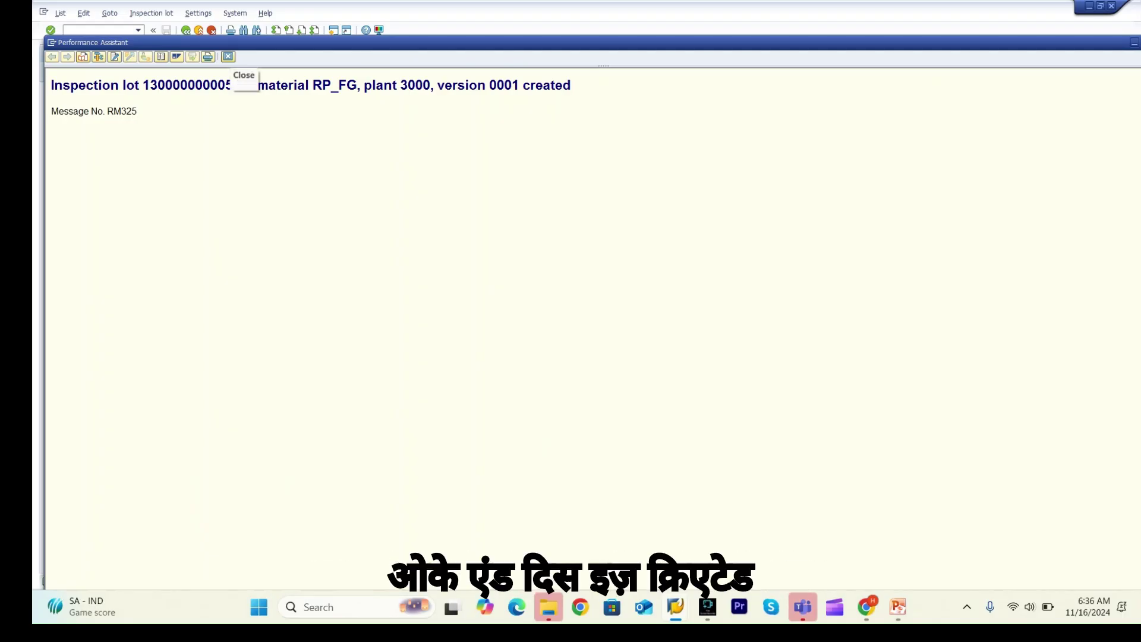
left_click(228, 57)
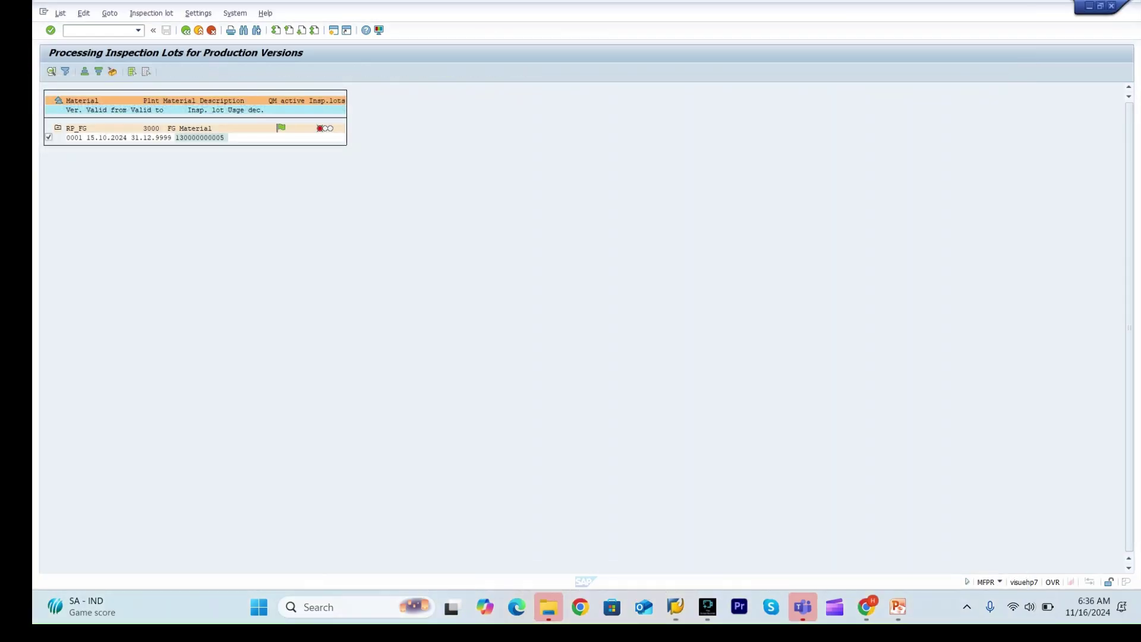
Open QA32 and list inspection lots with origin 13 (Repetitive Manufacturing)
type("/oqa")
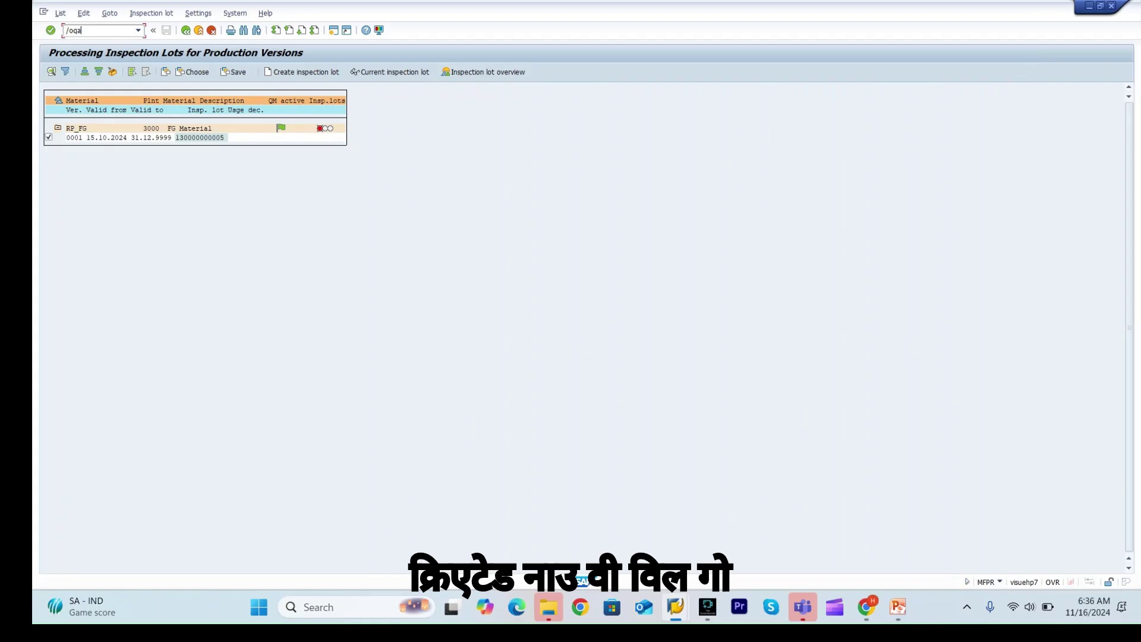
type("32")
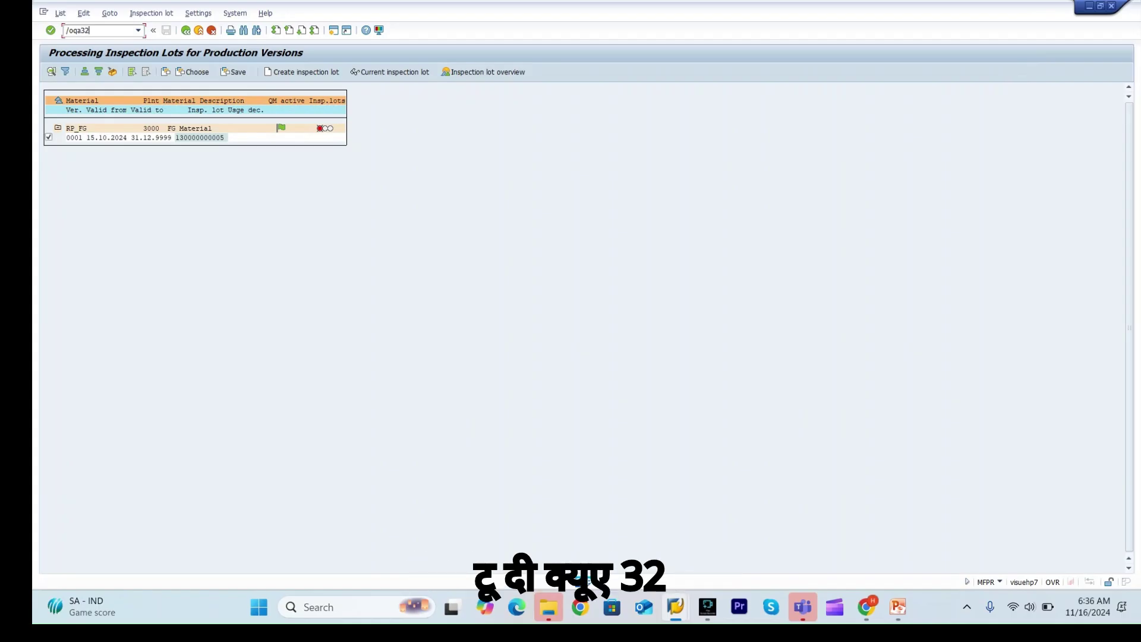
key("Return")
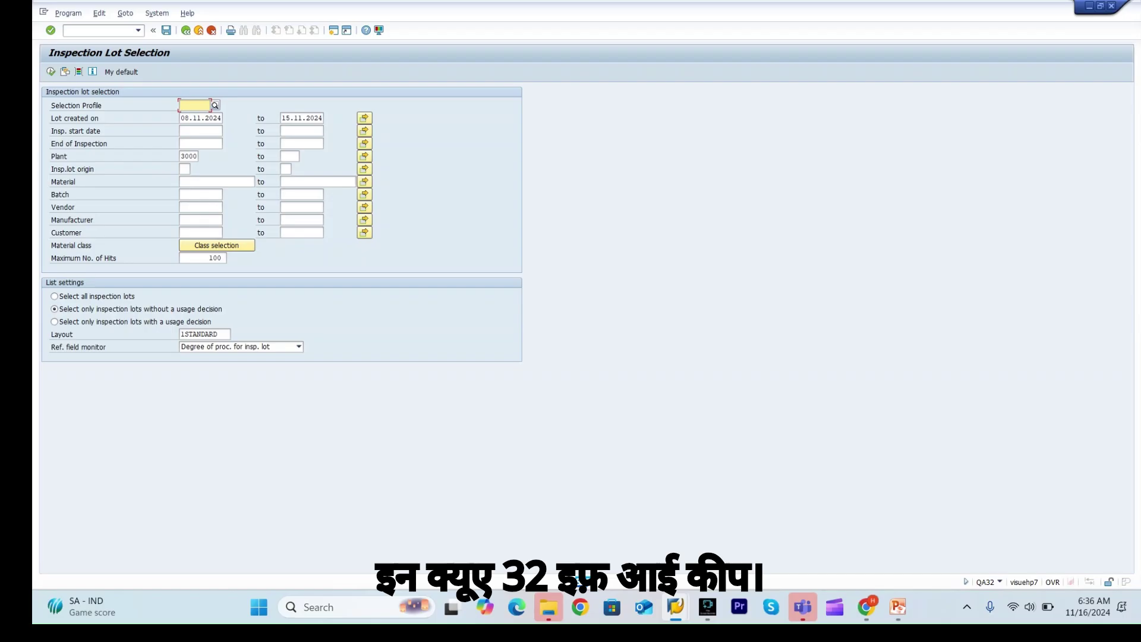
left_click(184, 169)
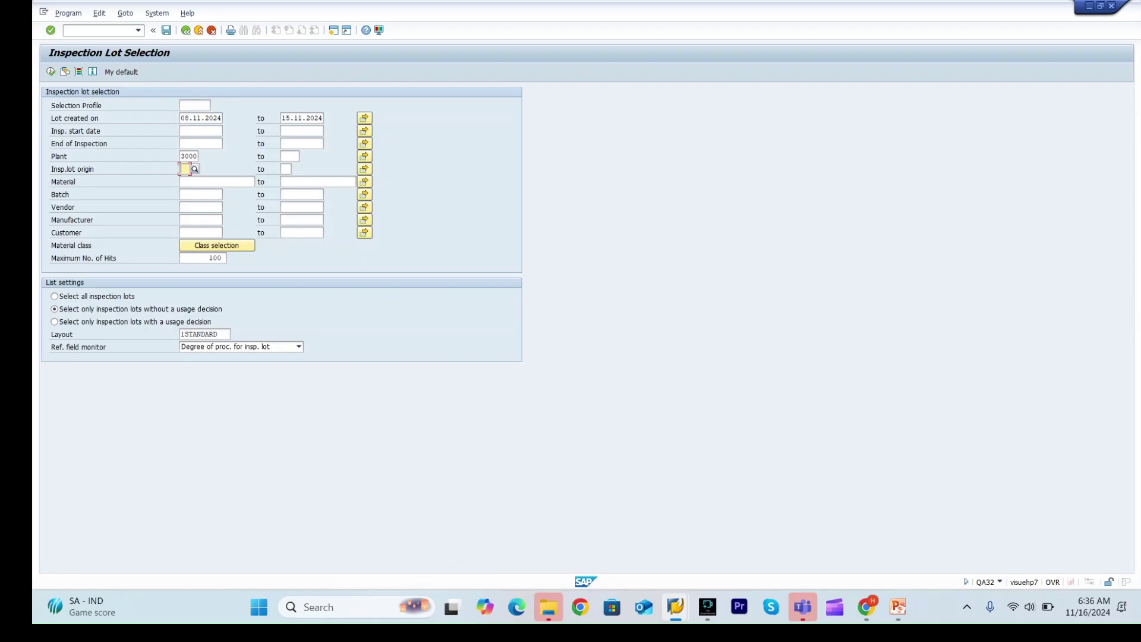
type("13")
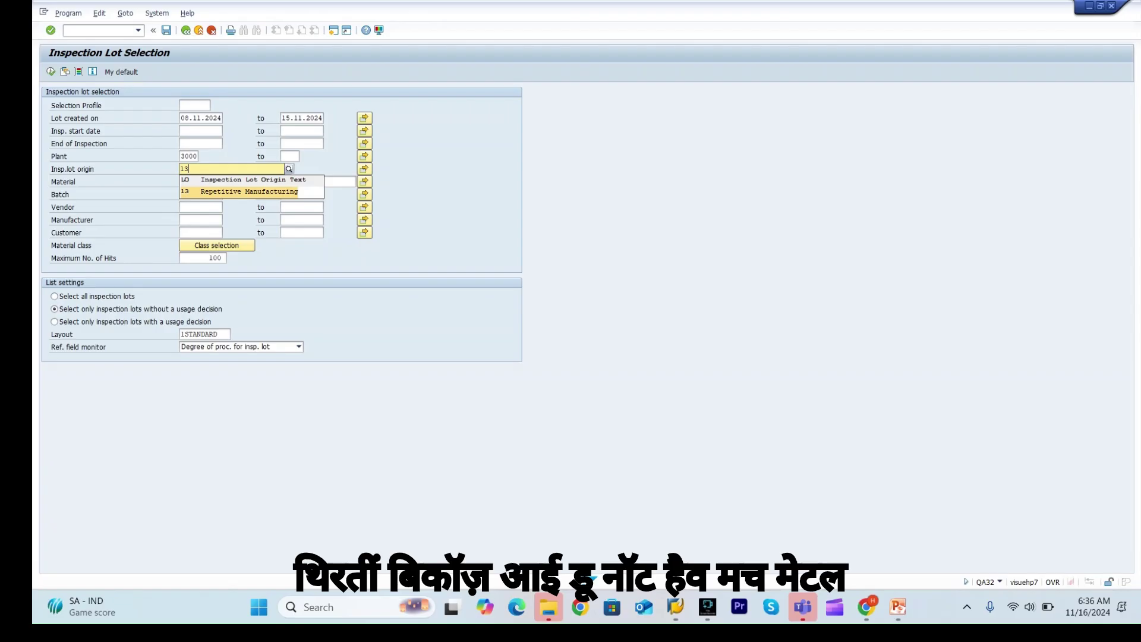
left_click(249, 191)
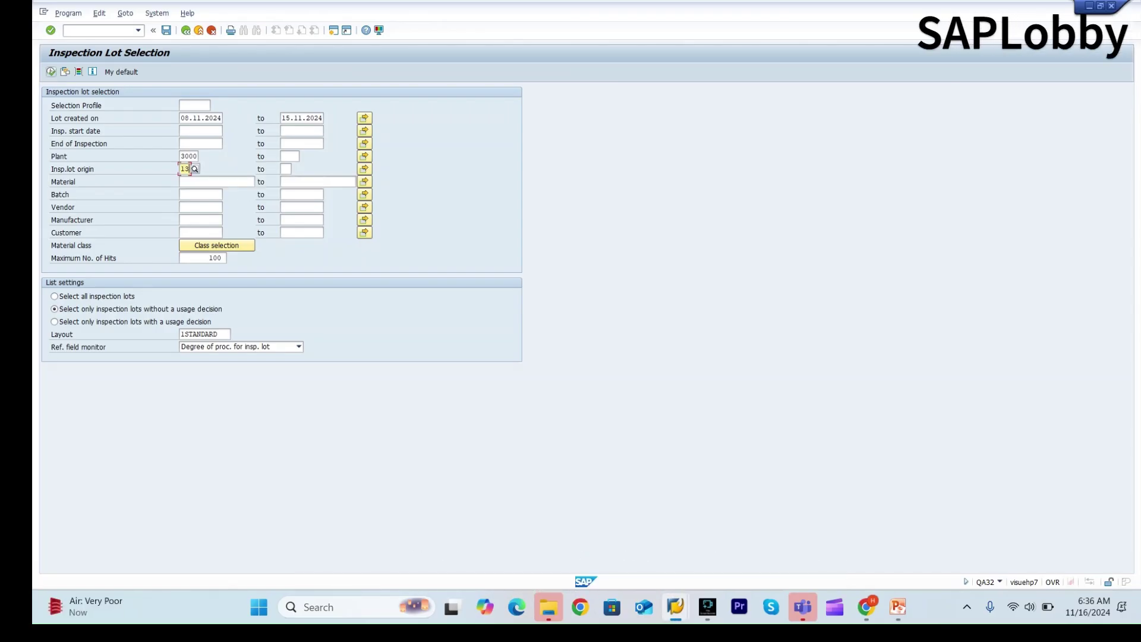
key("F8")
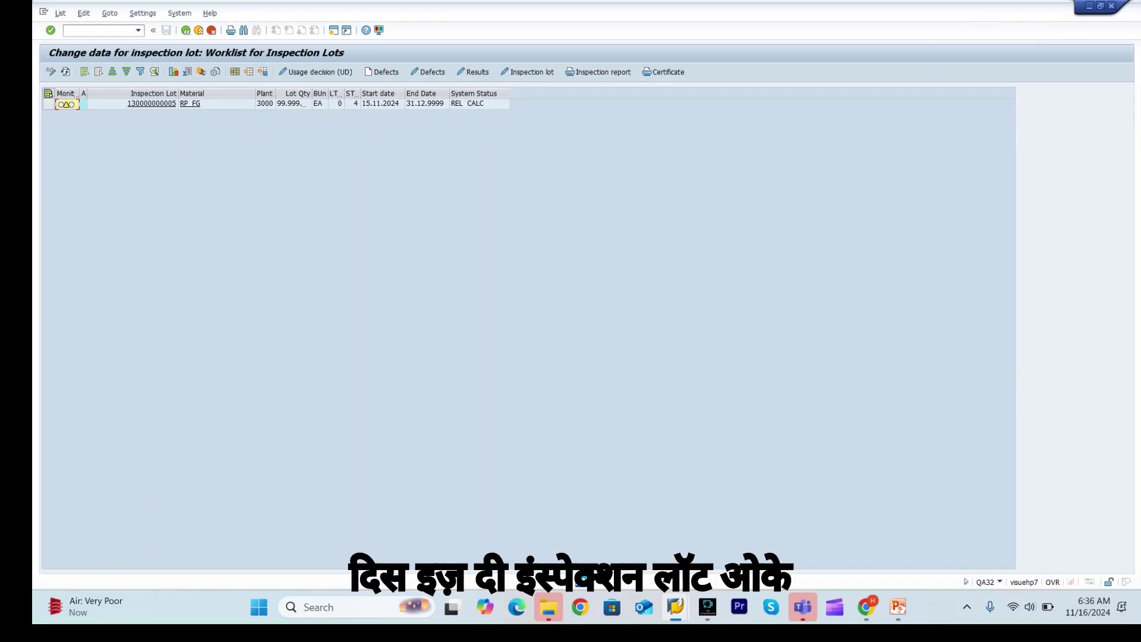
left_click(48, 104)
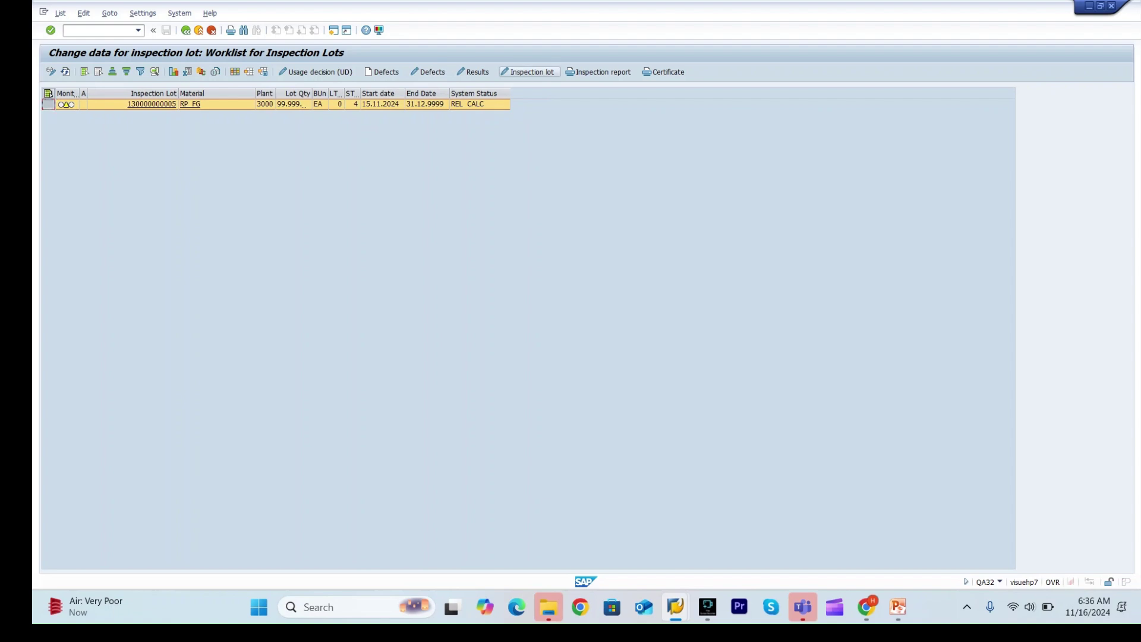
left_click(527, 72)
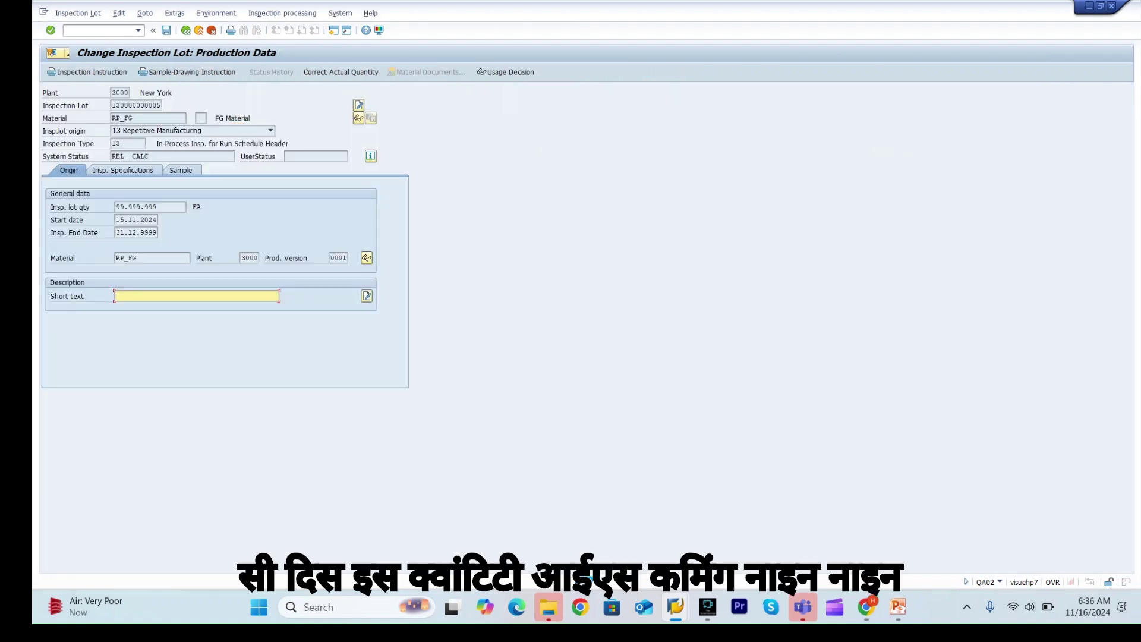
left_click(159, 207)
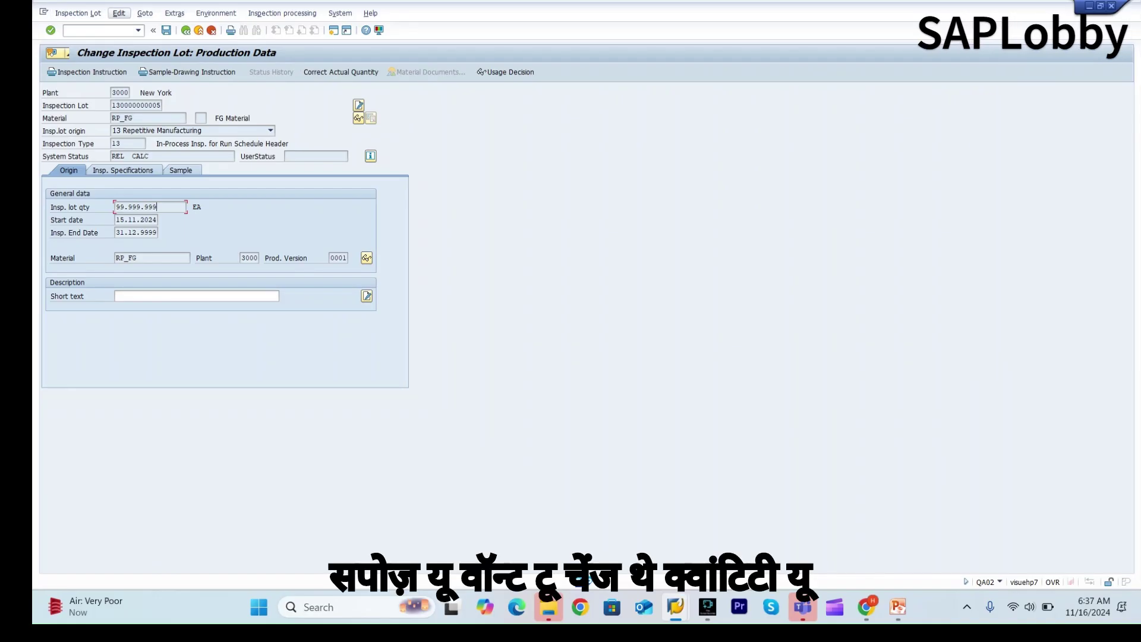
left_click(119, 13)
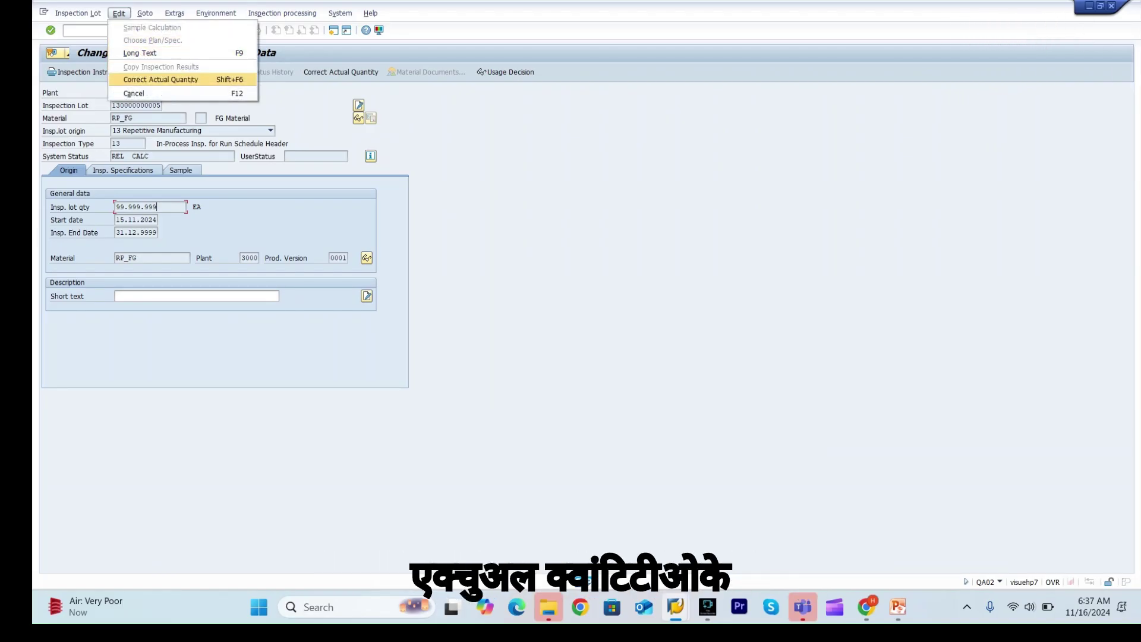
Correct the lot's actual quantity from 99.999.999 to 10 and save the inspection lot
left_click(196, 79)
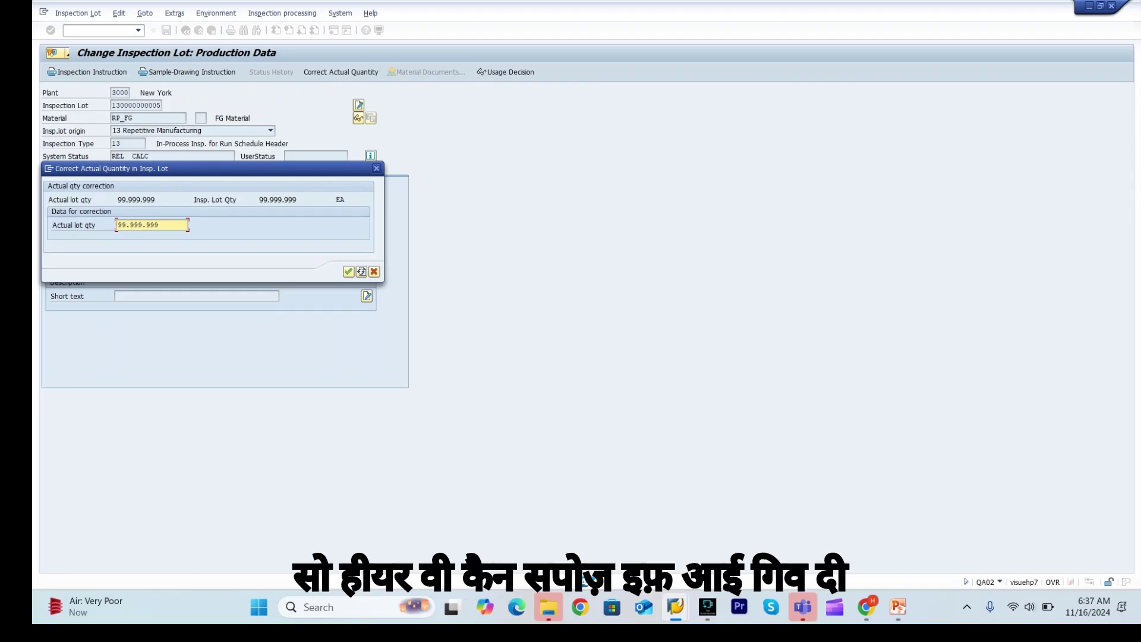
key("BackSpace")
key("BackSpace")
key("BackSpace")
key("BackSpace")
key("BackSpace")
key("BackSpace")
key("BackSpace")
key("BackSpace")
key("BackSpace")
key("BackSpace")
type("10")
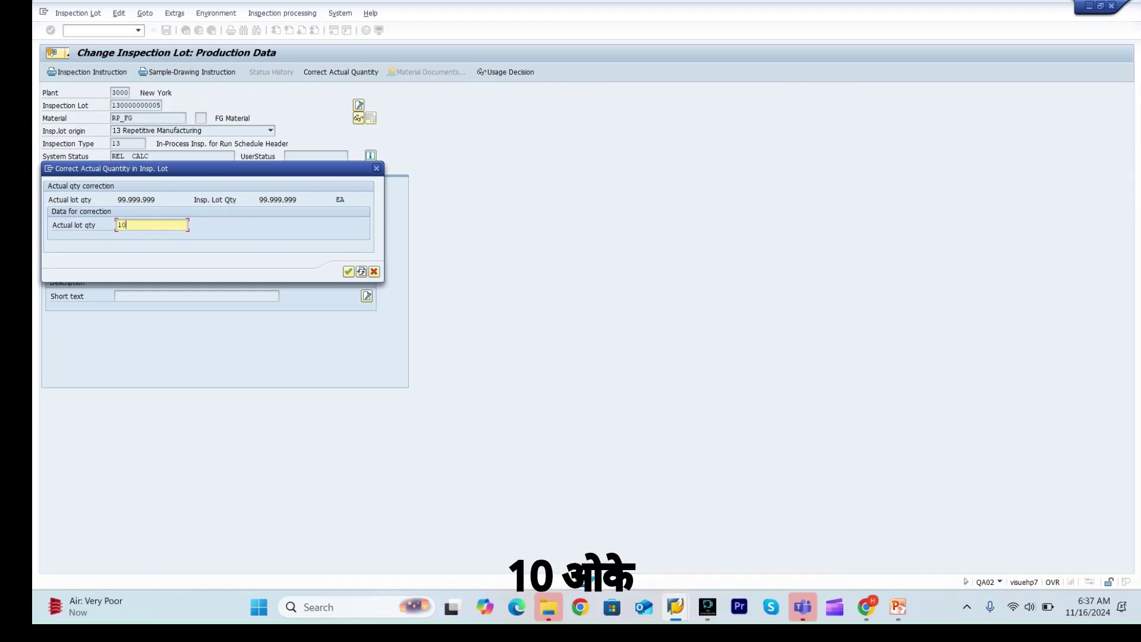
key("Return")
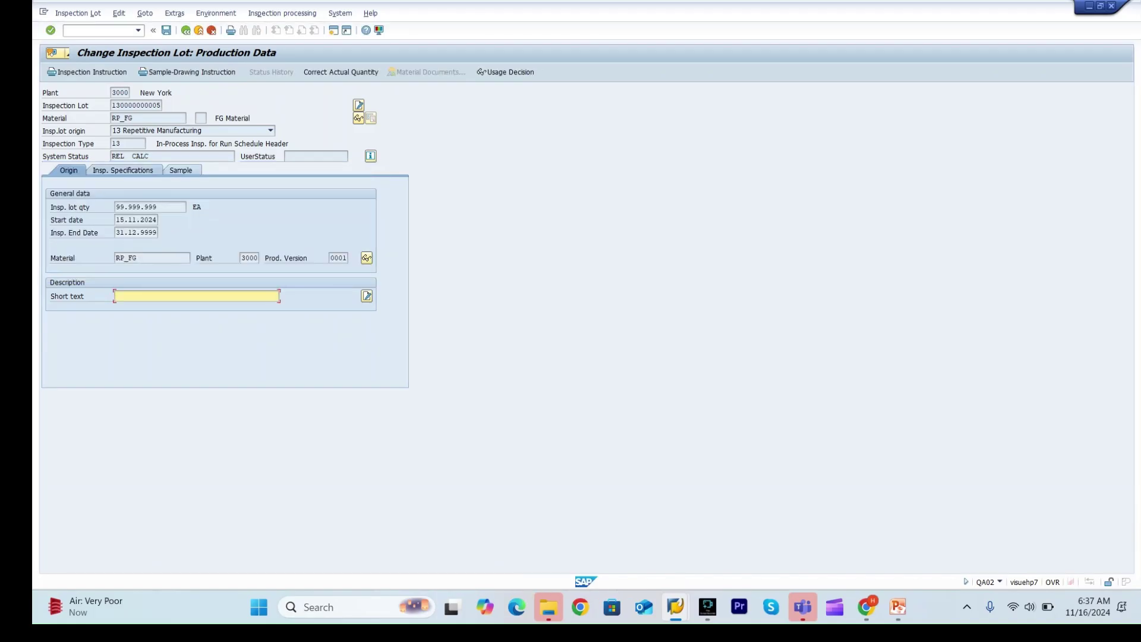
key("ctrl+s")
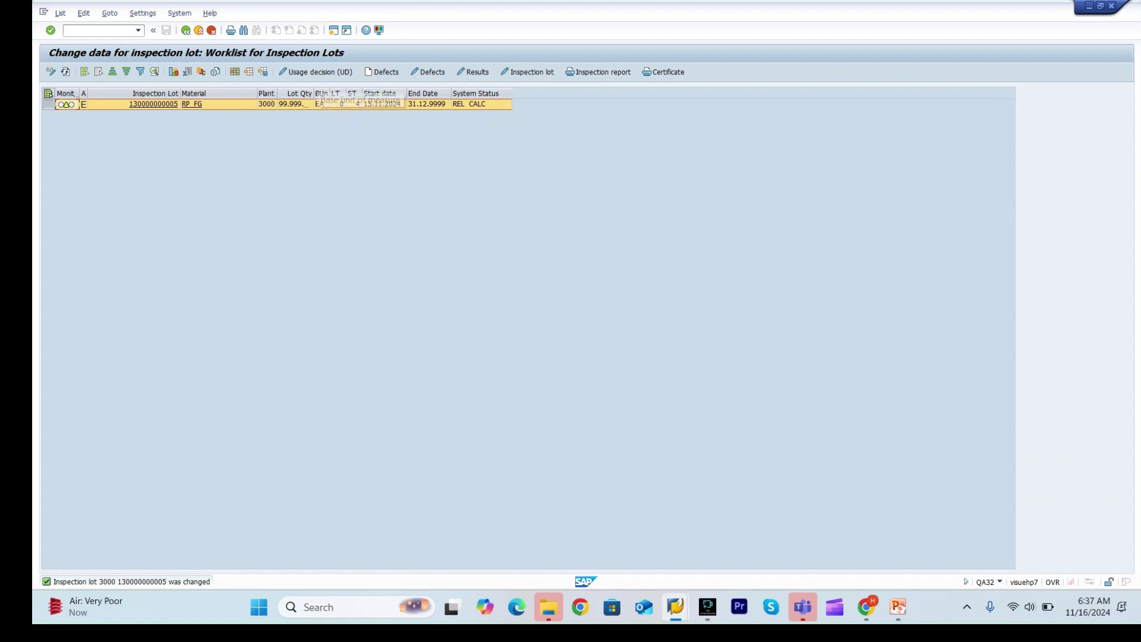
left_click(66, 72)
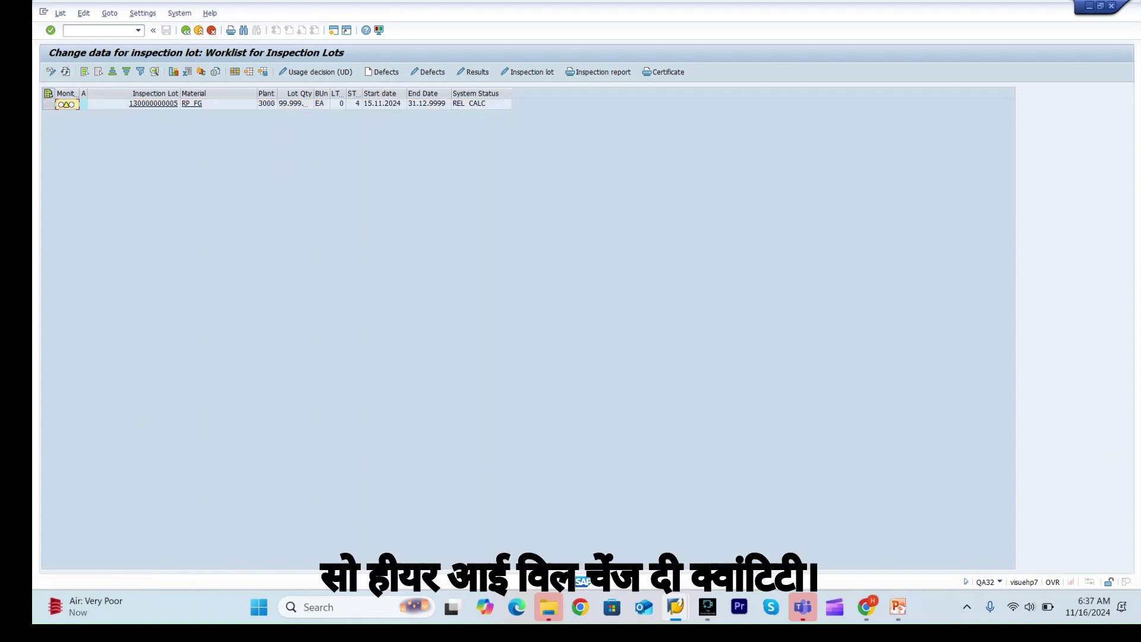
left_click(295, 104)
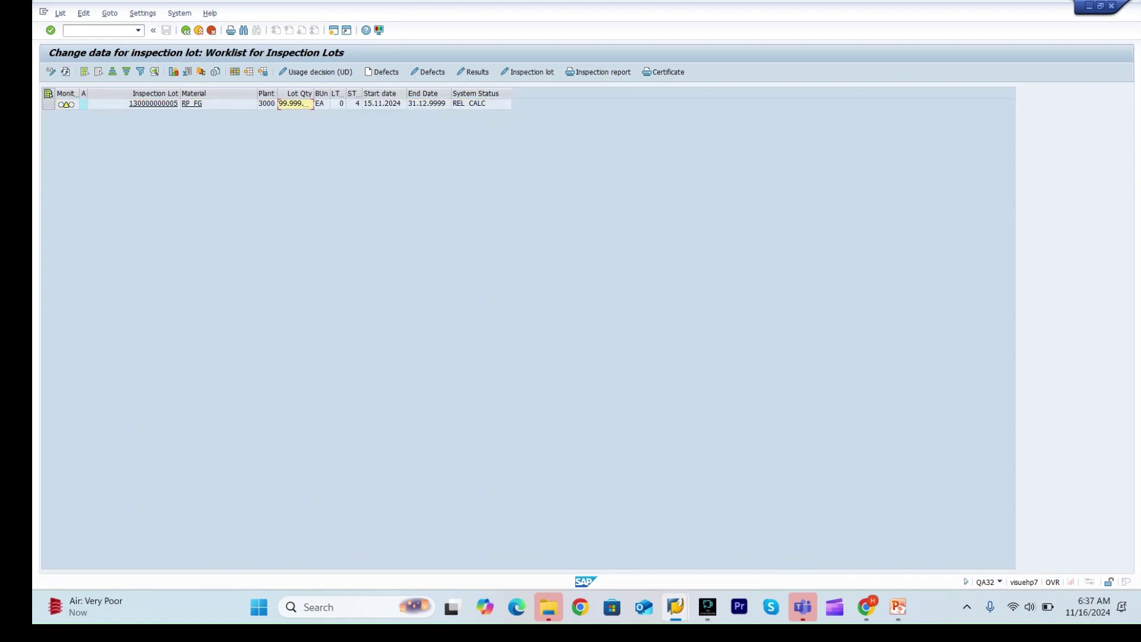
left_click(49, 104)
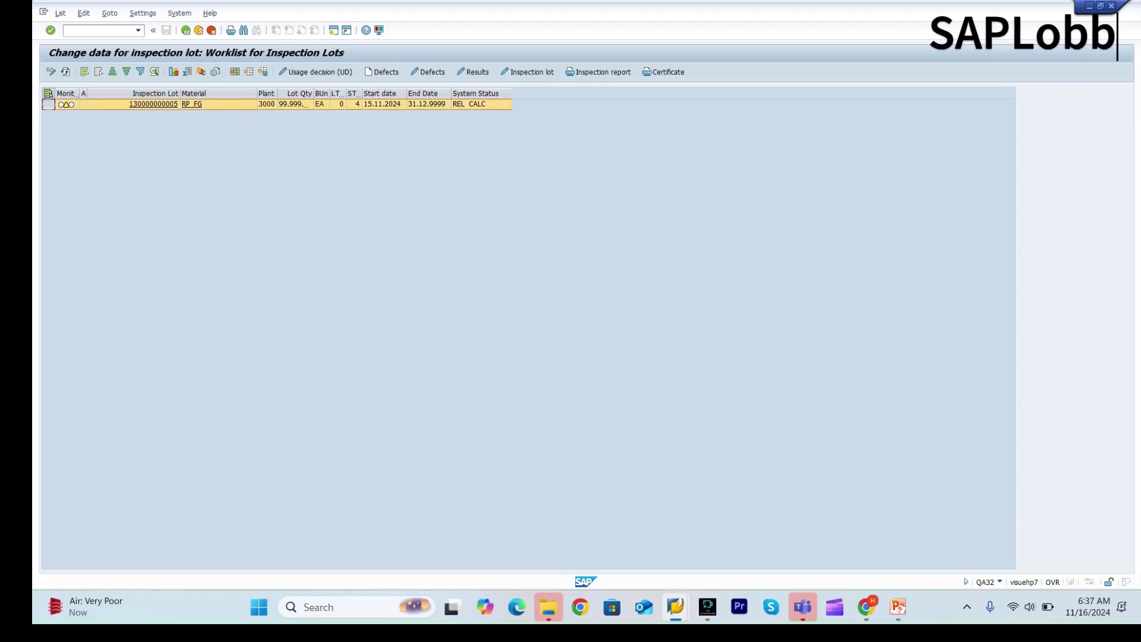
left_click(527, 72)
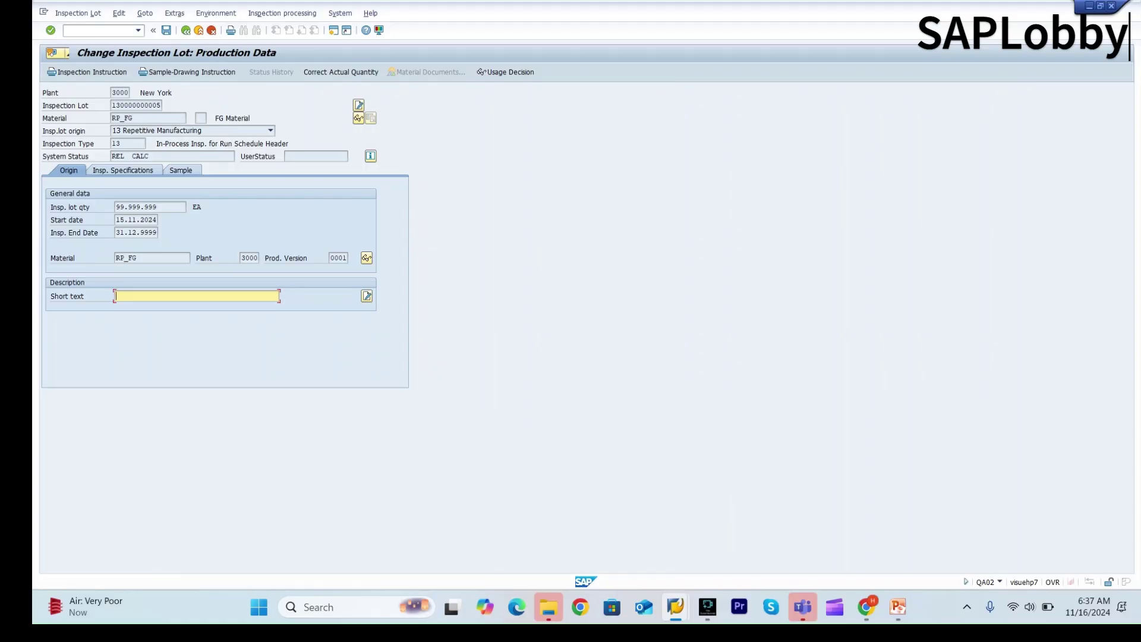
key("F3")
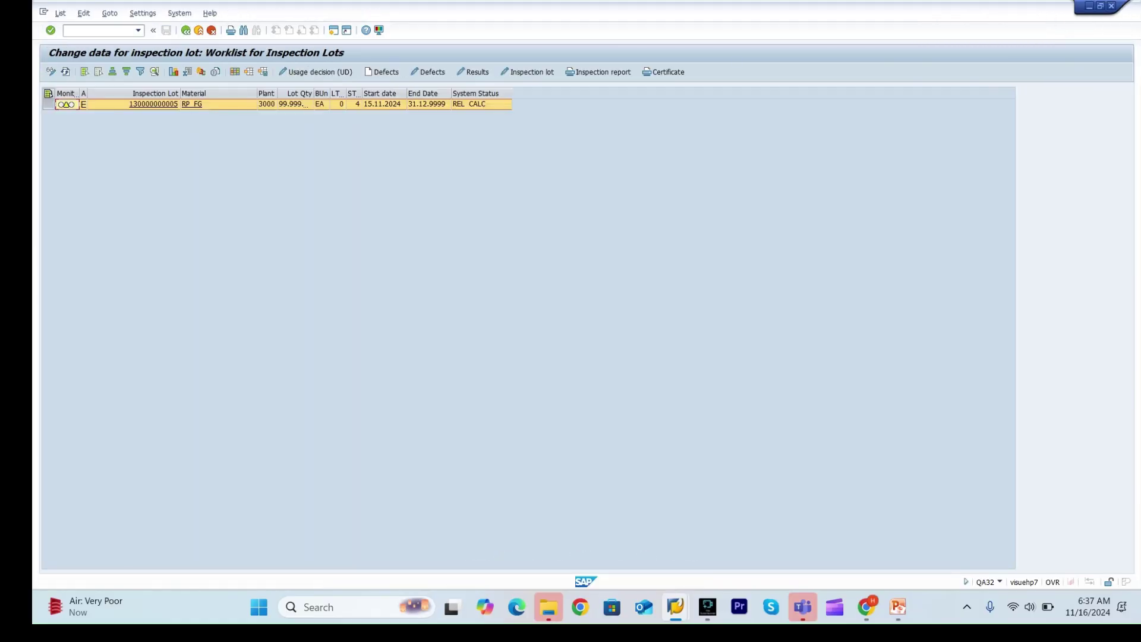
left_click(66, 71)
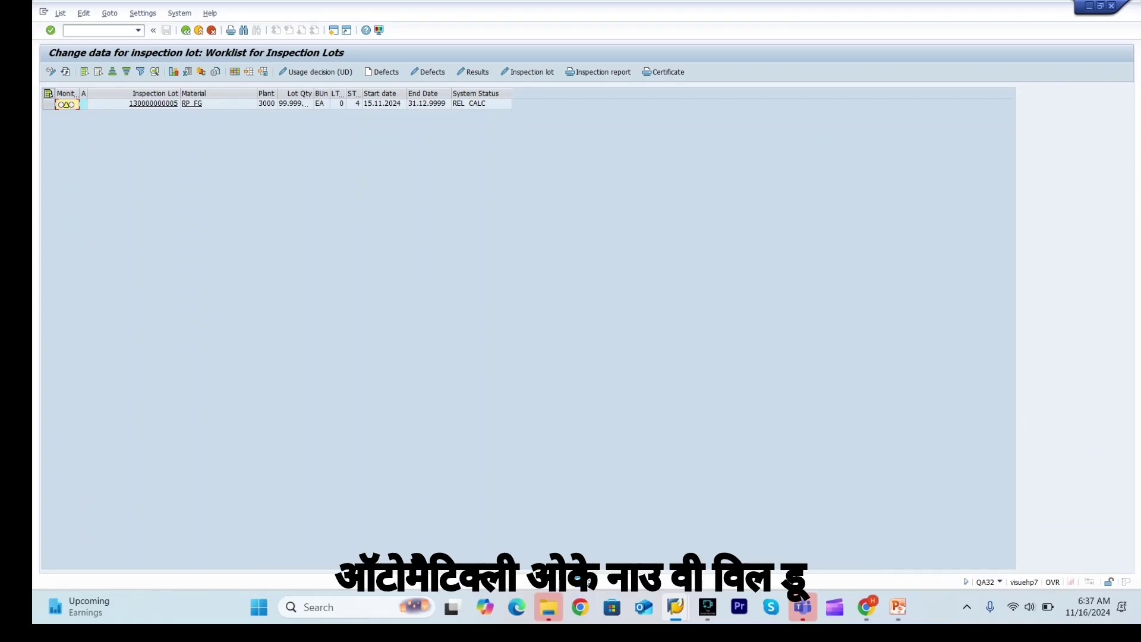
left_click(153, 104)
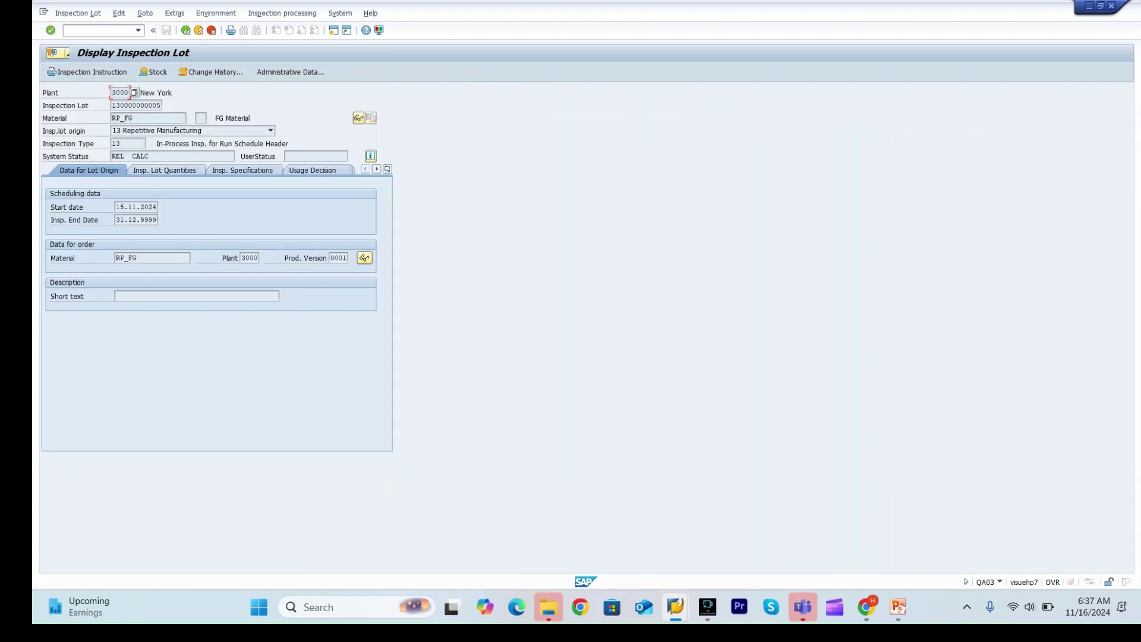
left_click(113, 105)
left_click_drag(112, 105, 161, 106)
key("ctrl+c")
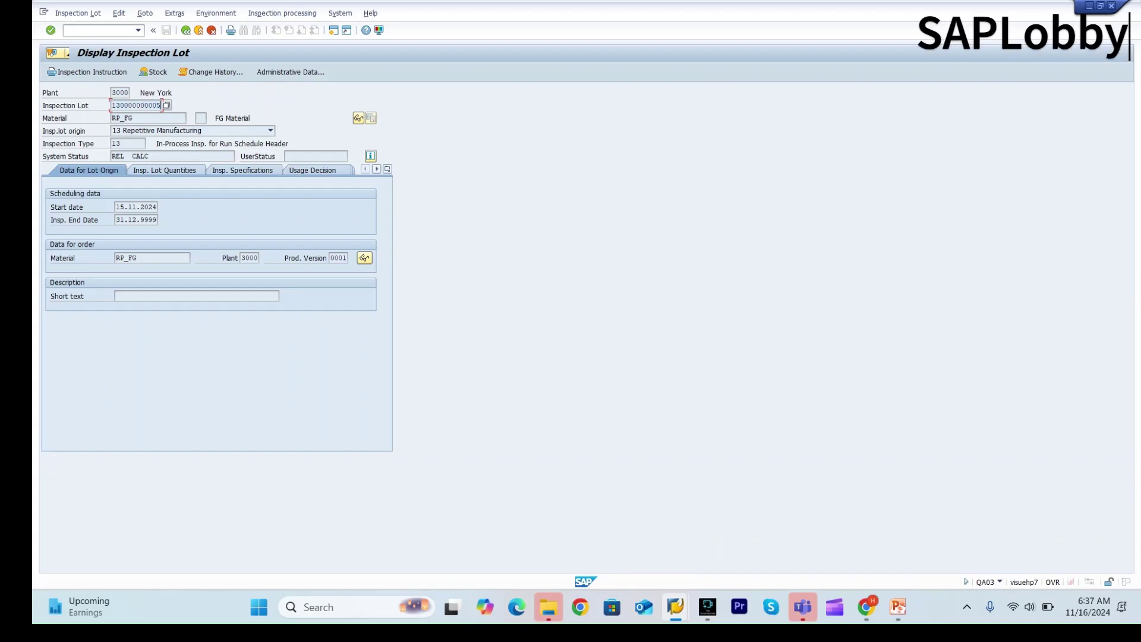
left_click(165, 171)
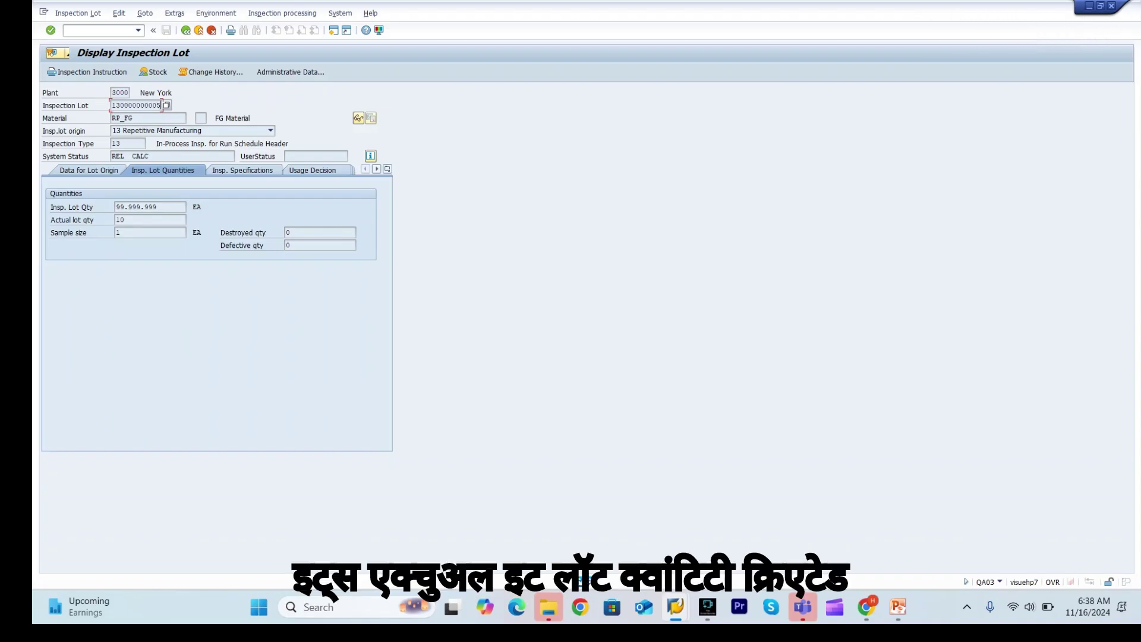
left_click(158, 206)
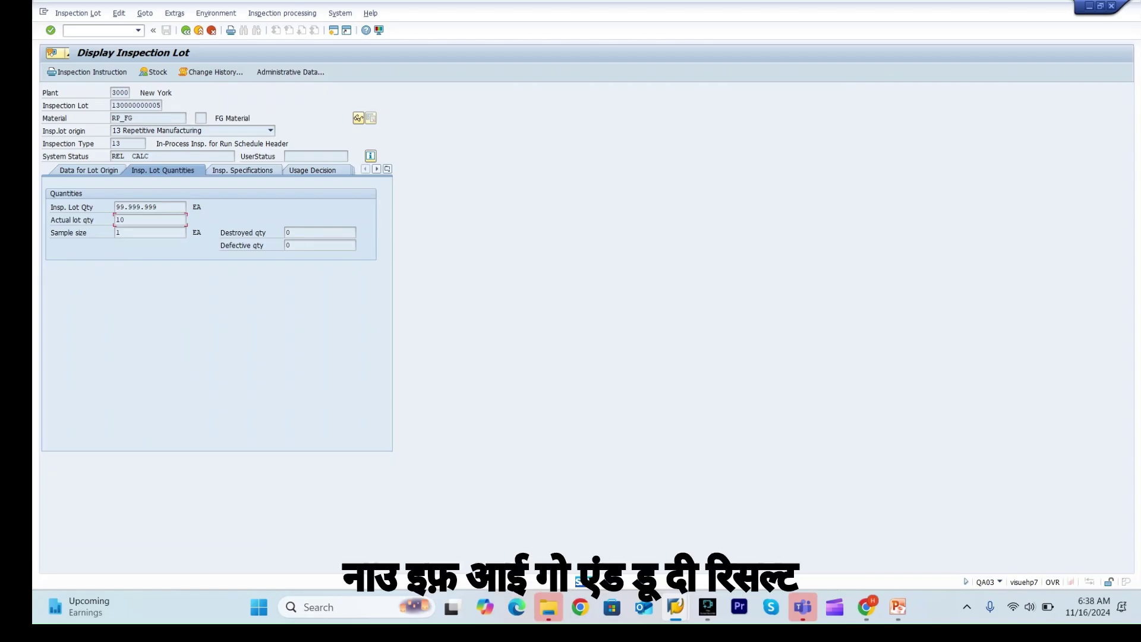
type("/oqe51n")
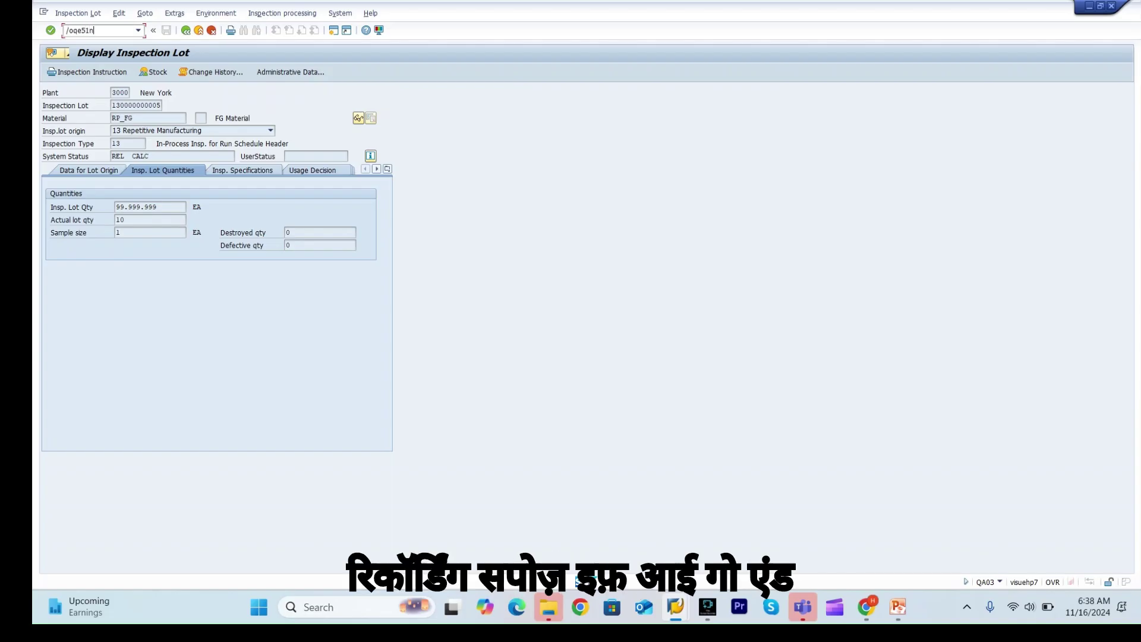
key("Return")
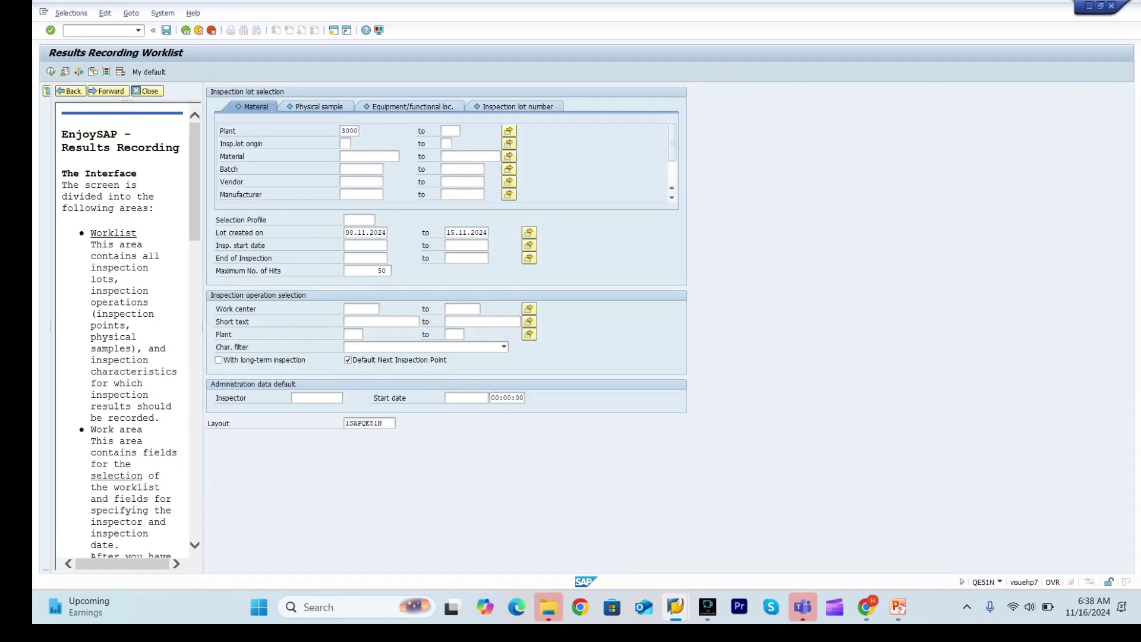
left_click(518, 107)
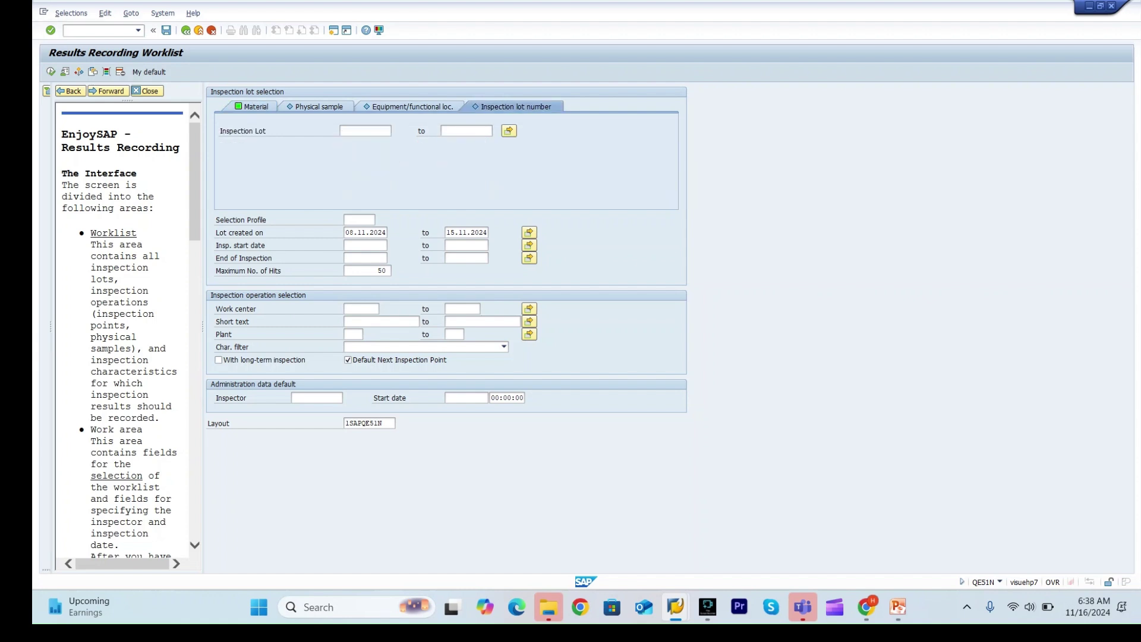
left_click(366, 131)
key("ctrl+v")
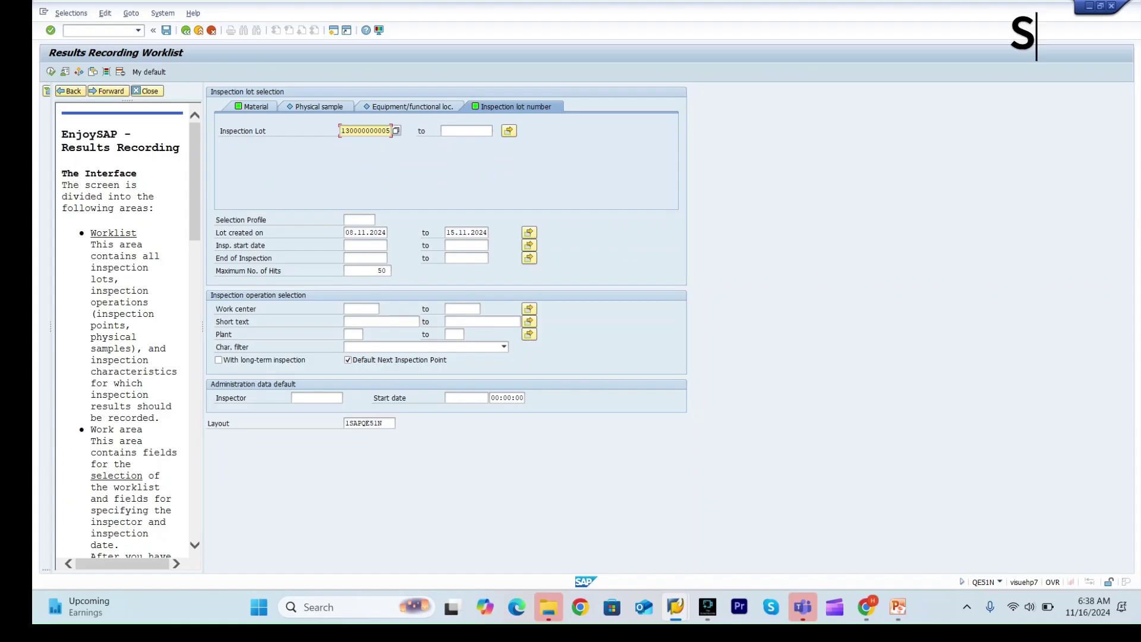
key("F8")
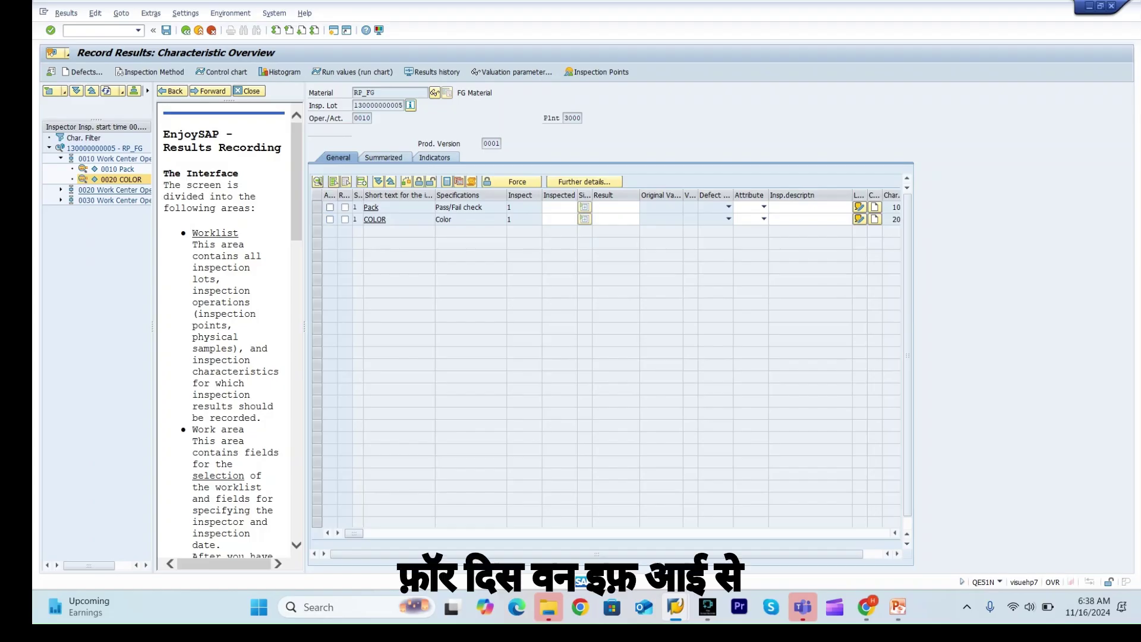
left_click(560, 207)
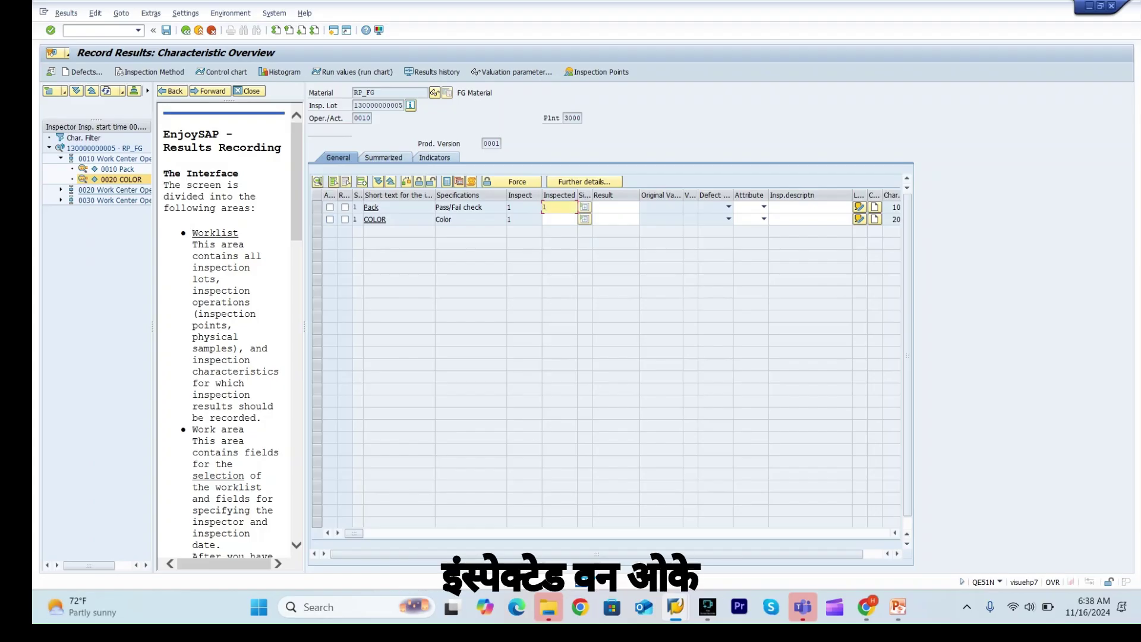
Record OK as Pack's result from the possible pass/fail result codes
key("Tab")
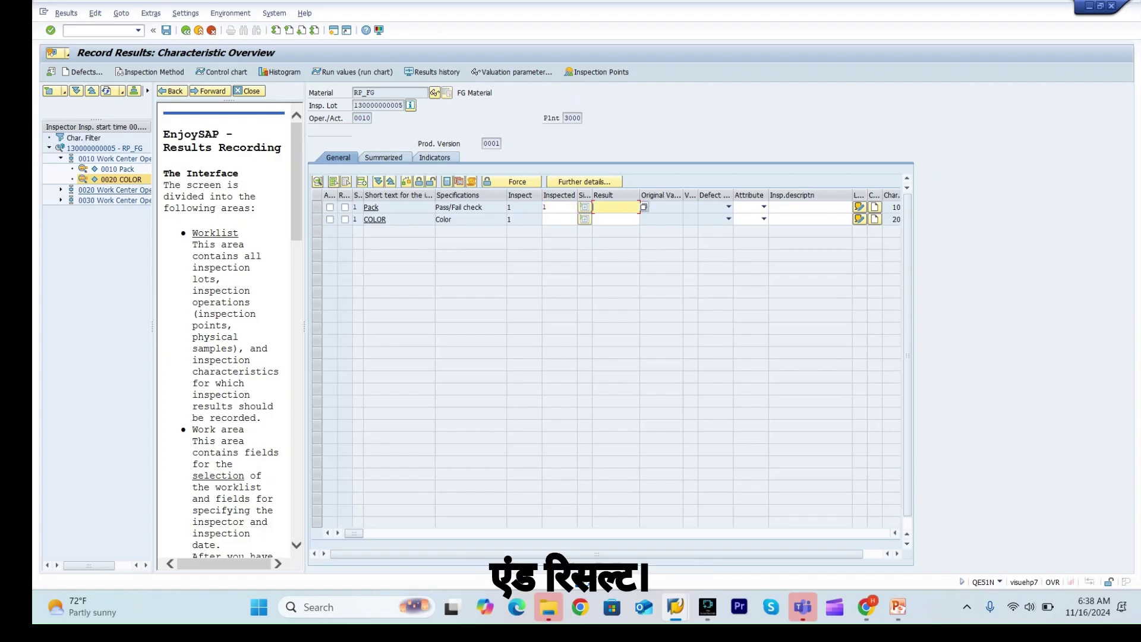
key("F4")
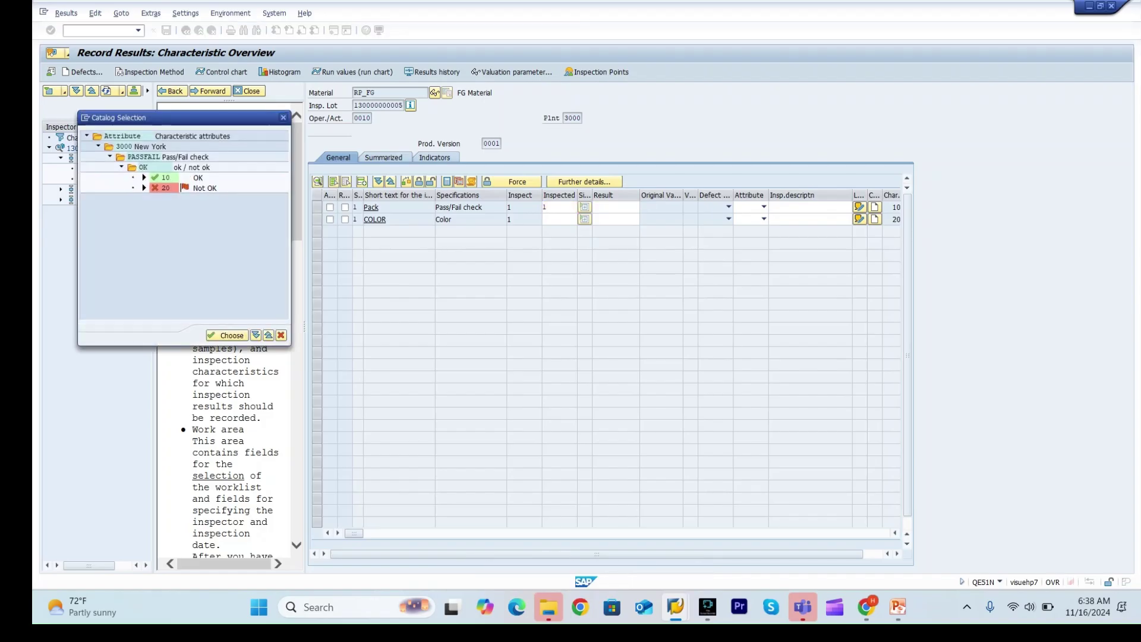
left_click(204, 188)
double_click(198, 177)
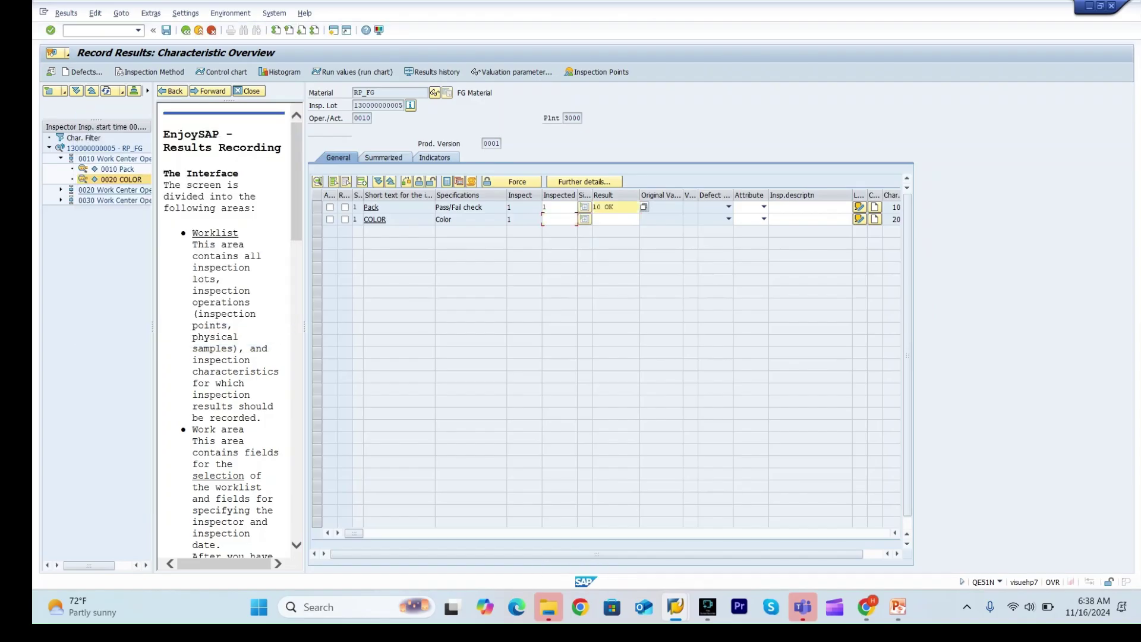
Enter 1 inspected with result Red from the Colors catalog for COLOR, and accept both valuations
type("1")
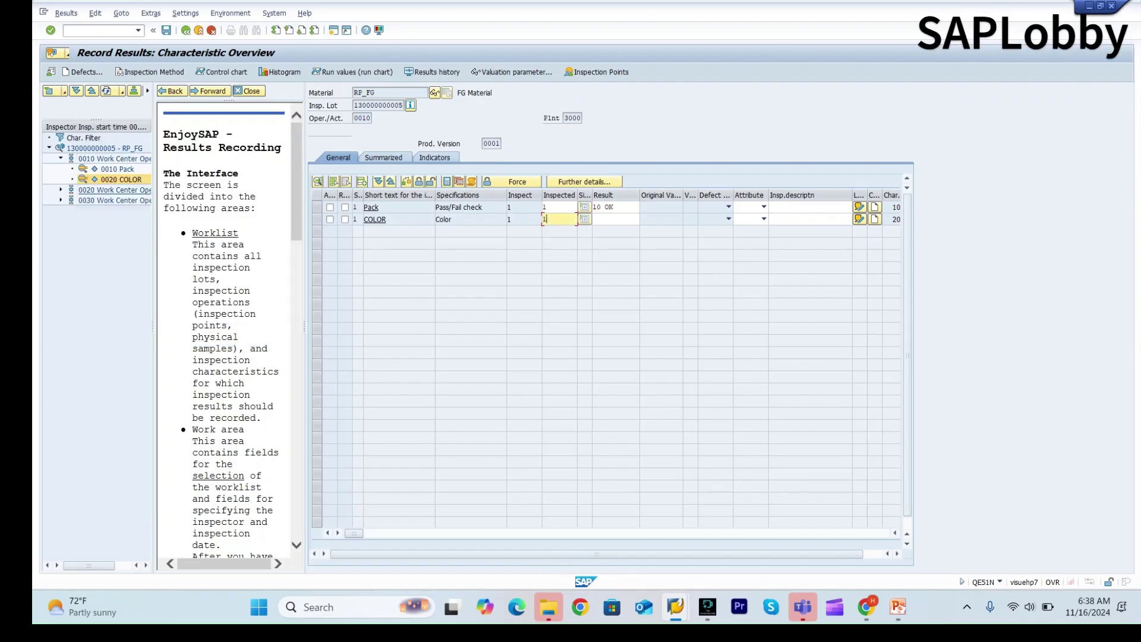
left_click(616, 219)
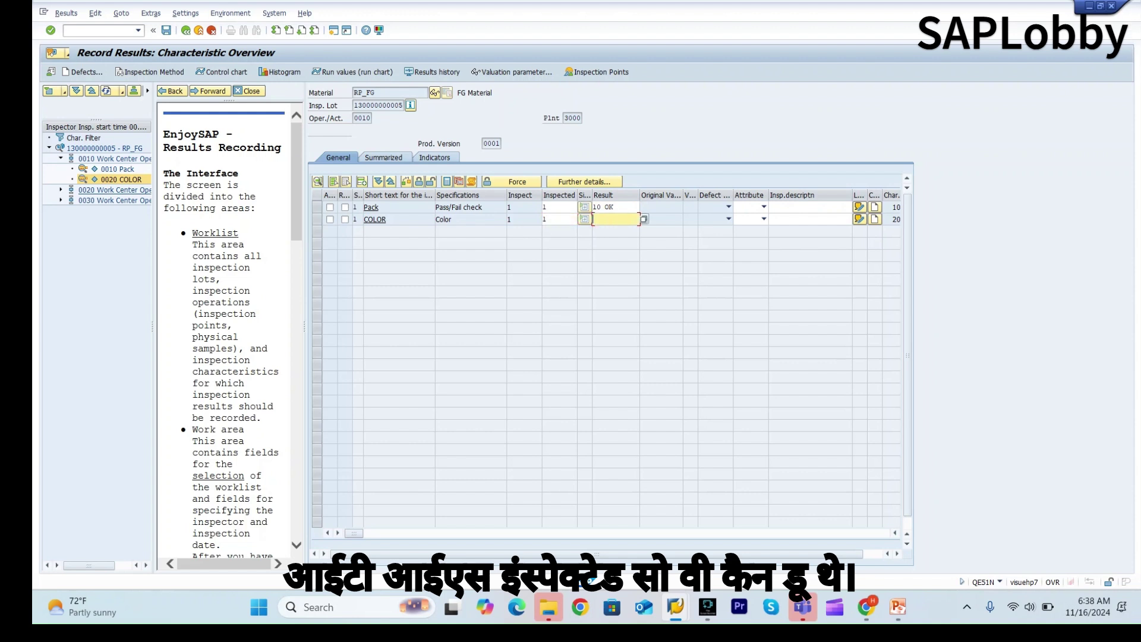
key("F4")
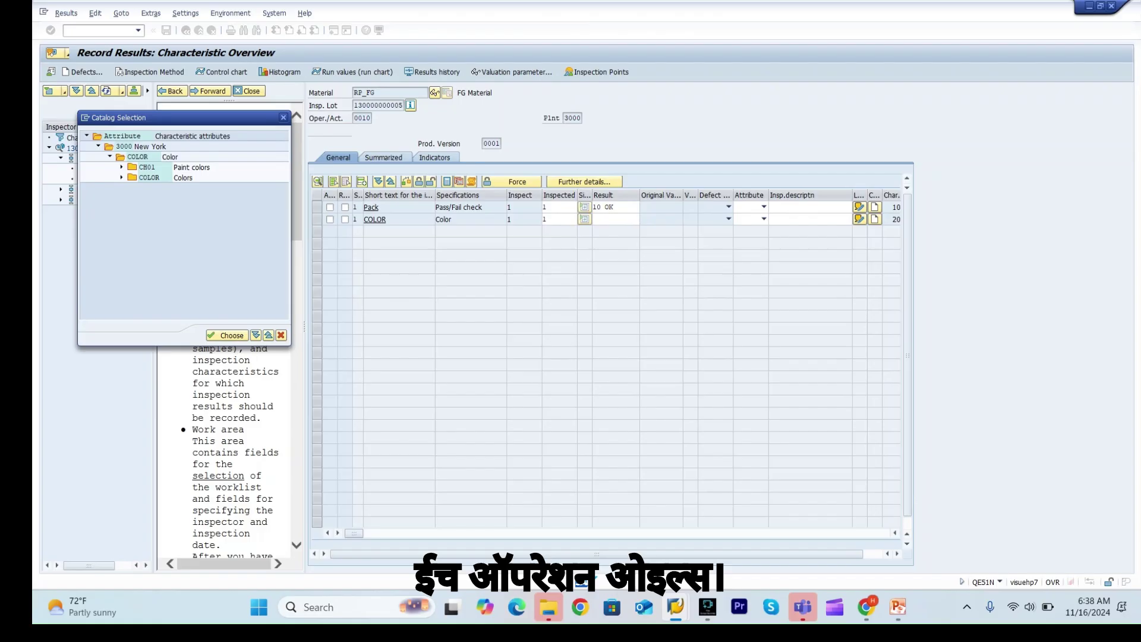
left_click(122, 167)
left_click(121, 167)
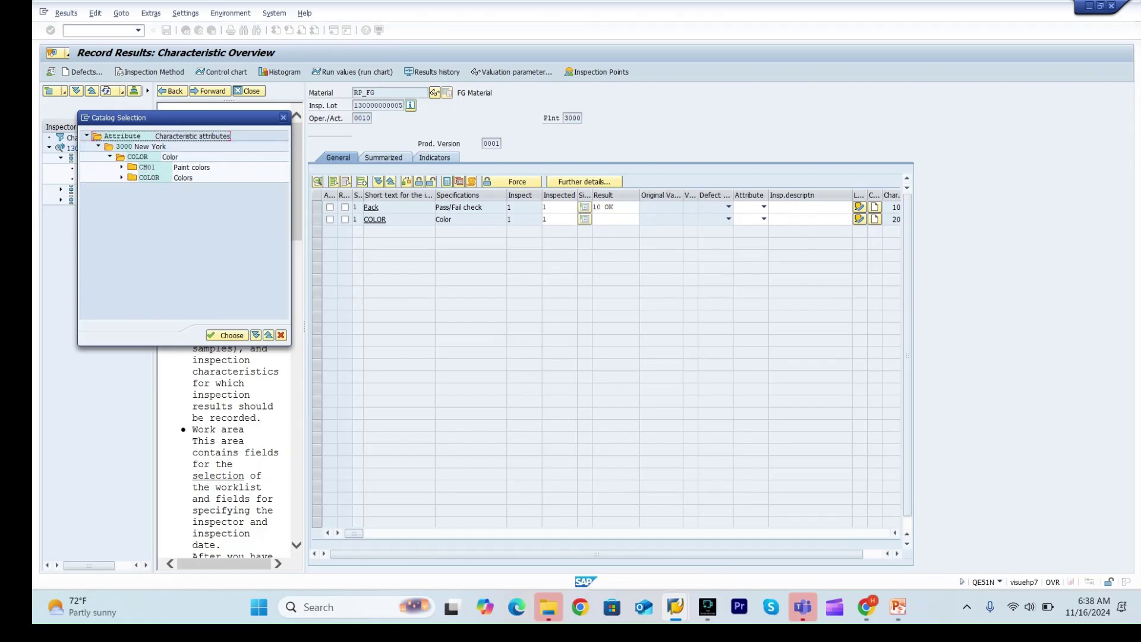
left_click(121, 178)
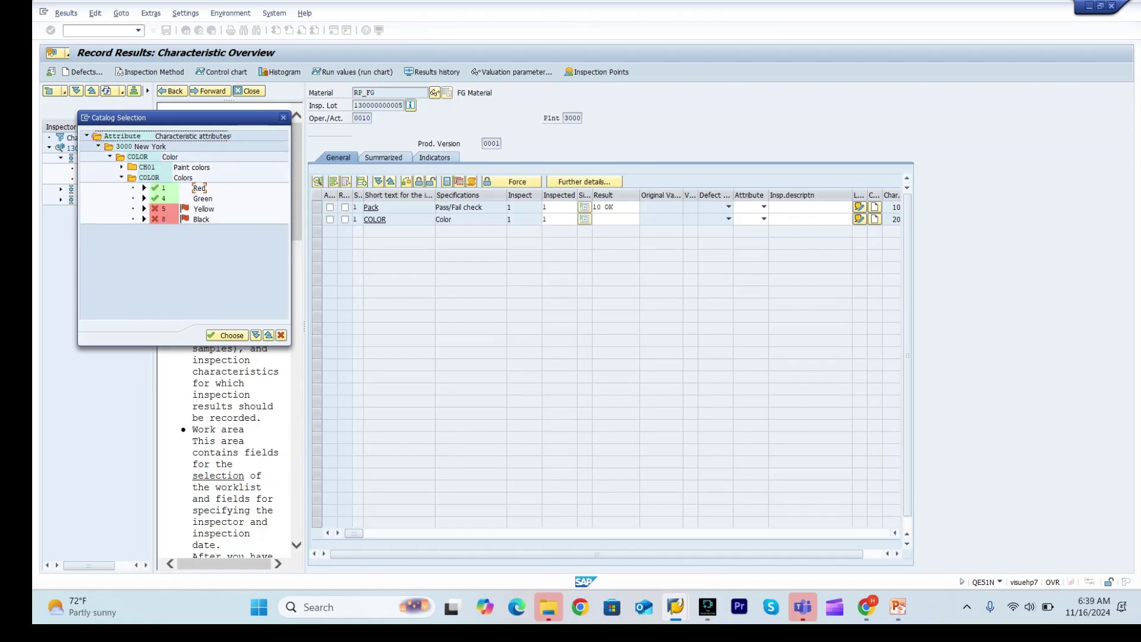
double_click(203, 188)
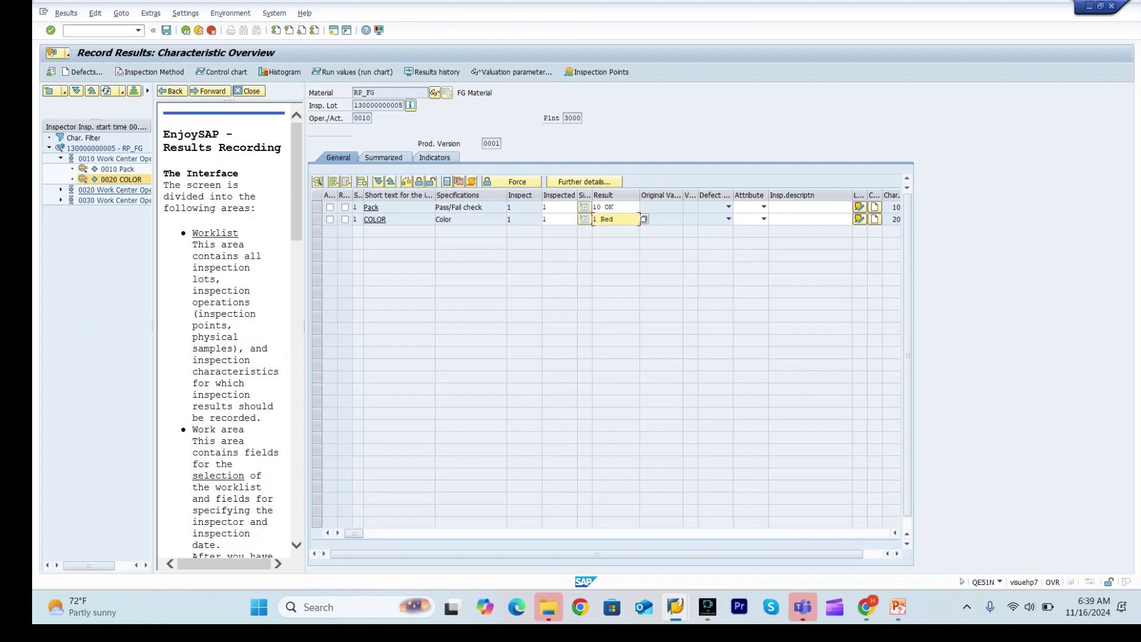
key("Return")
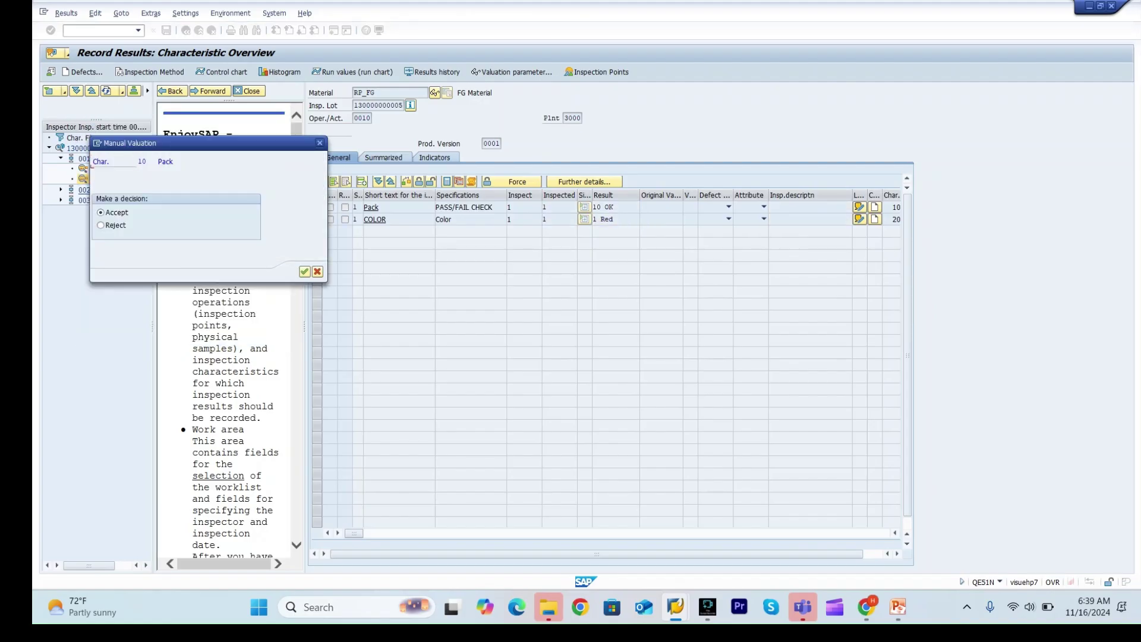
key("Return")
key("Return")
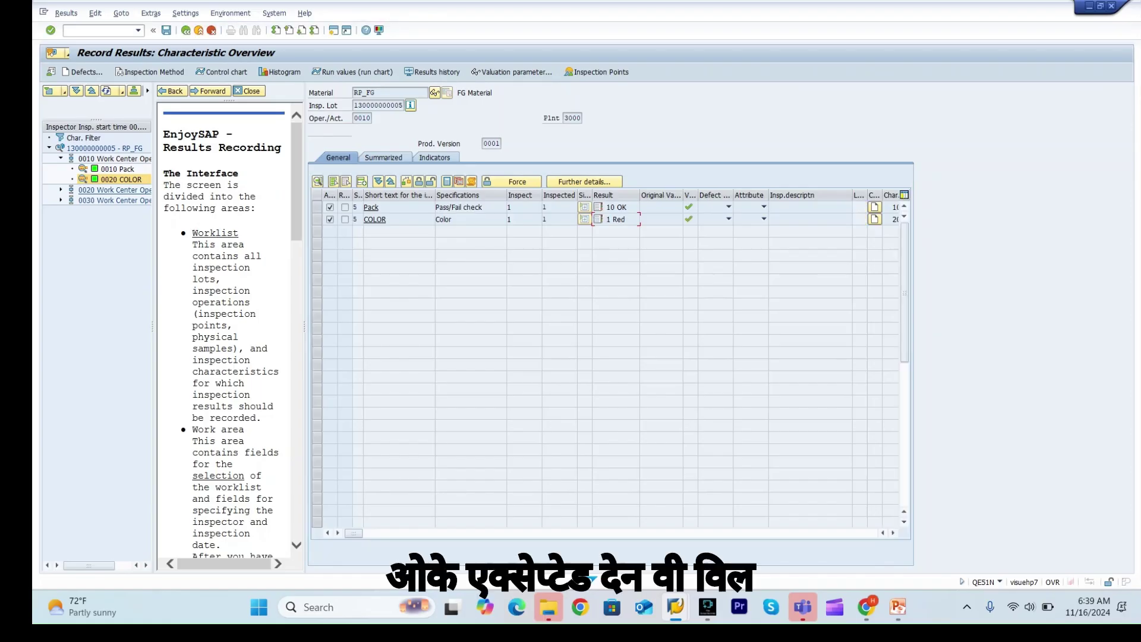
left_click(114, 190)
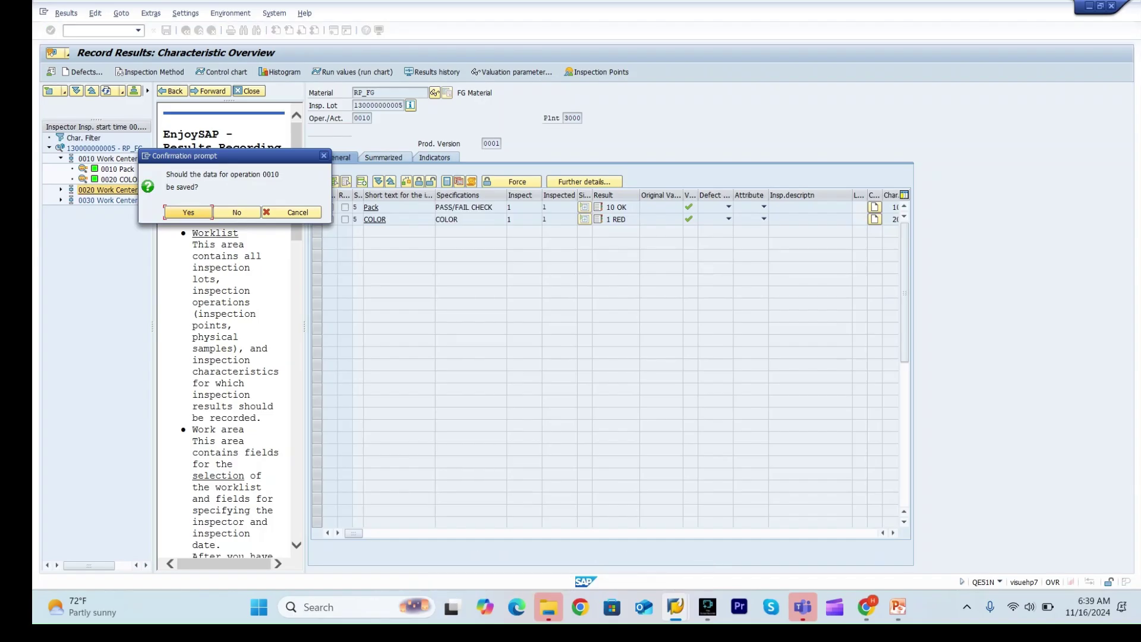
Save operation 0010, then record and save 0020's COLOR as 1 inspected, result 1 Red
key("Return")
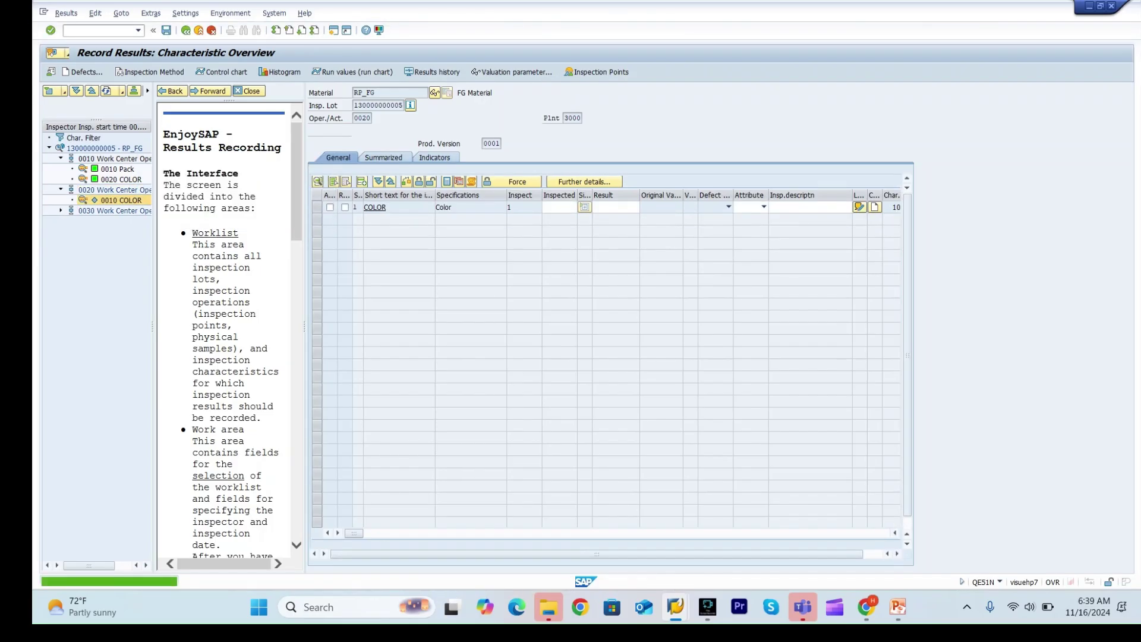
left_click(559, 208)
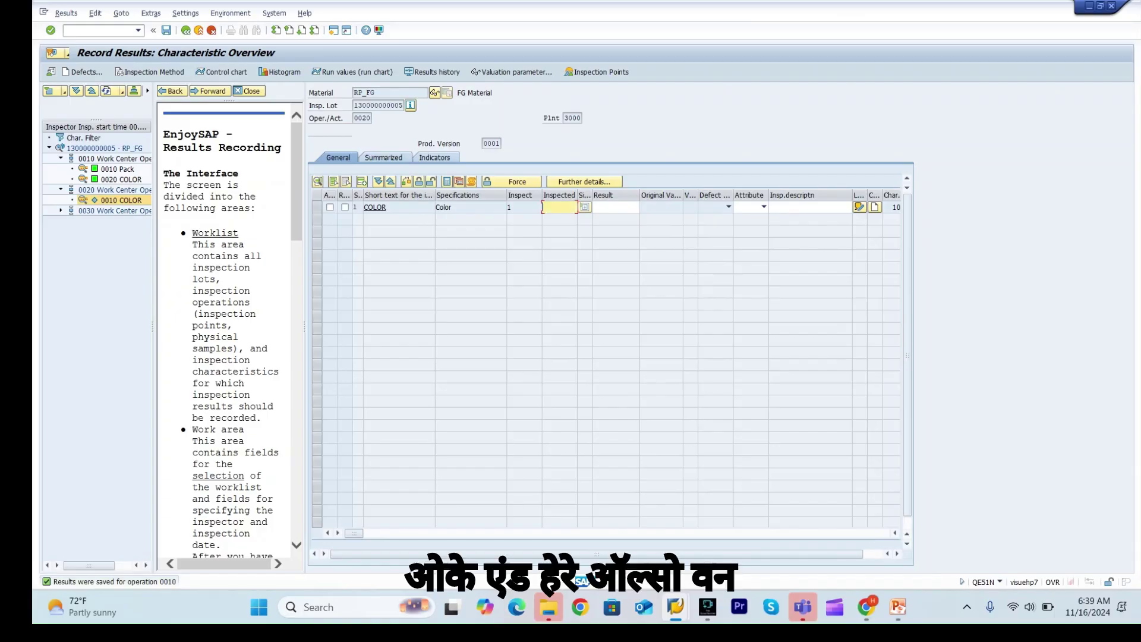
type("1")
left_click(616, 208)
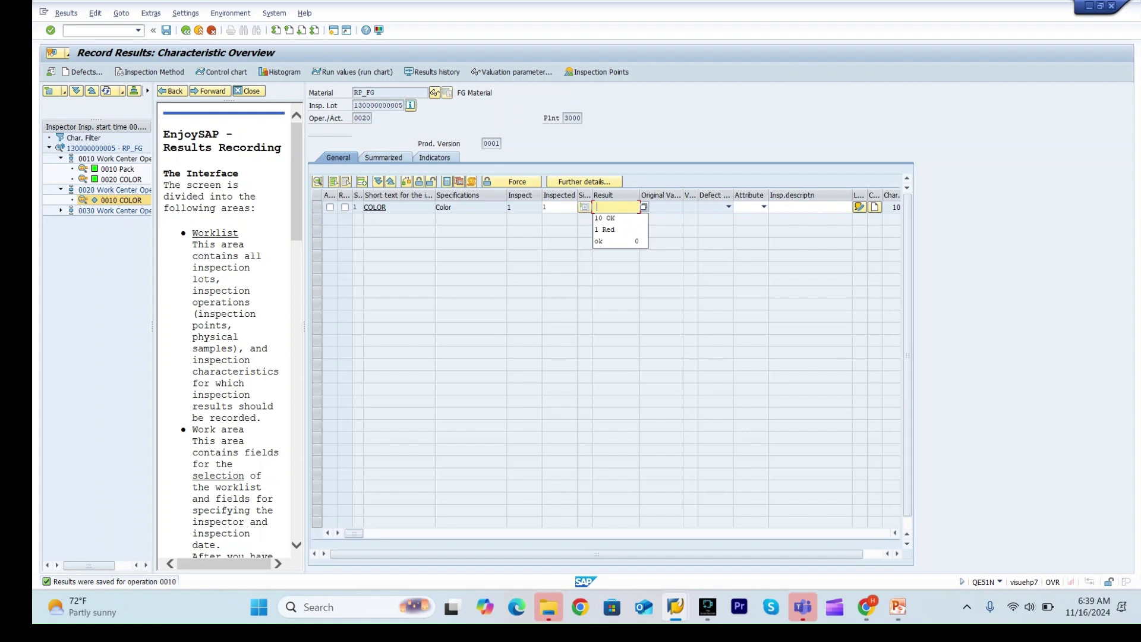
key("Down")
key("Down")
key("Return")
key("Return")
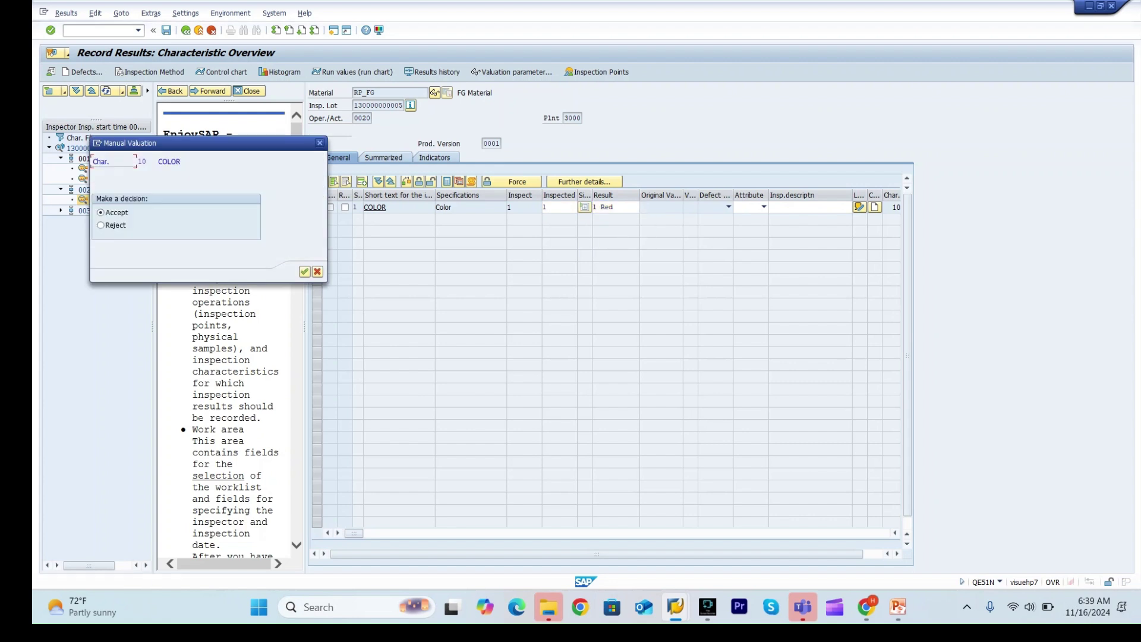
key("Return")
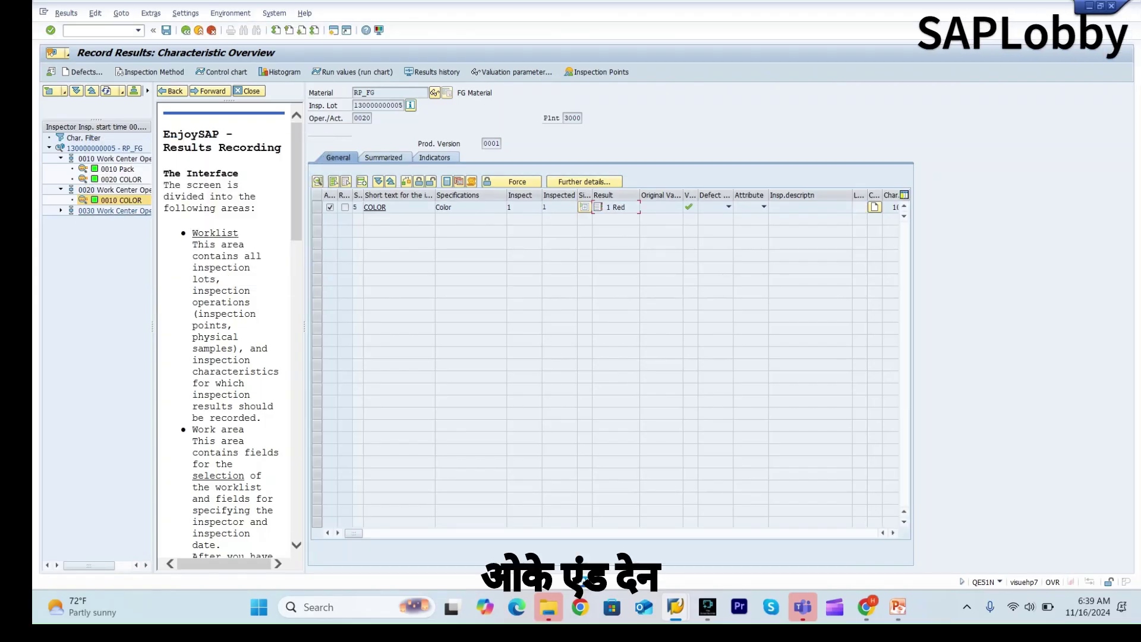
double_click(121, 221)
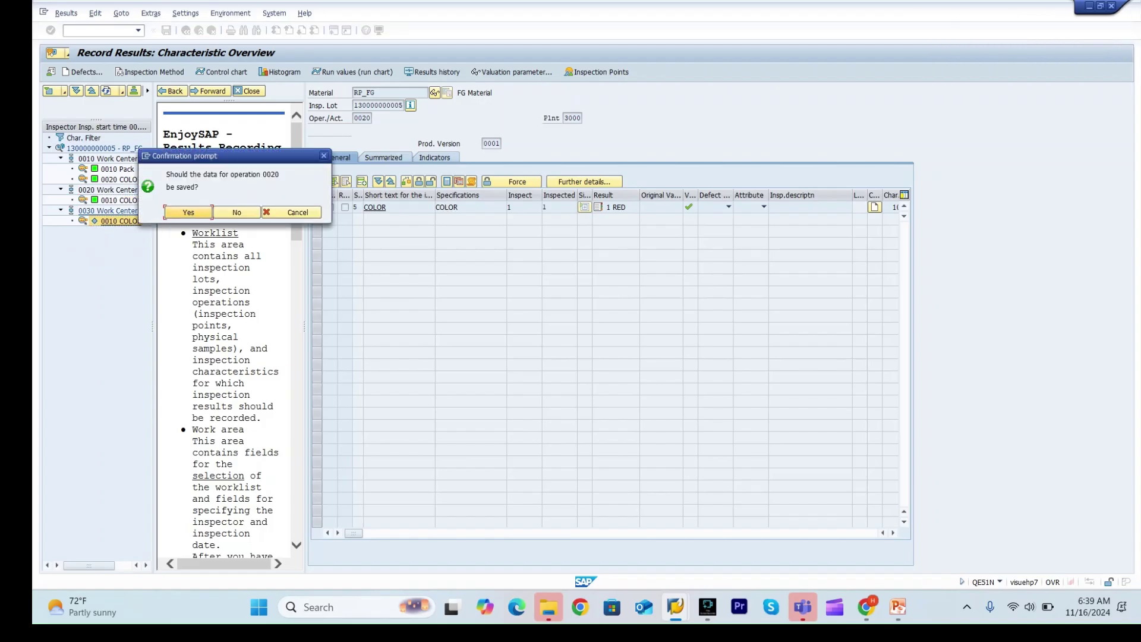
key("Return")
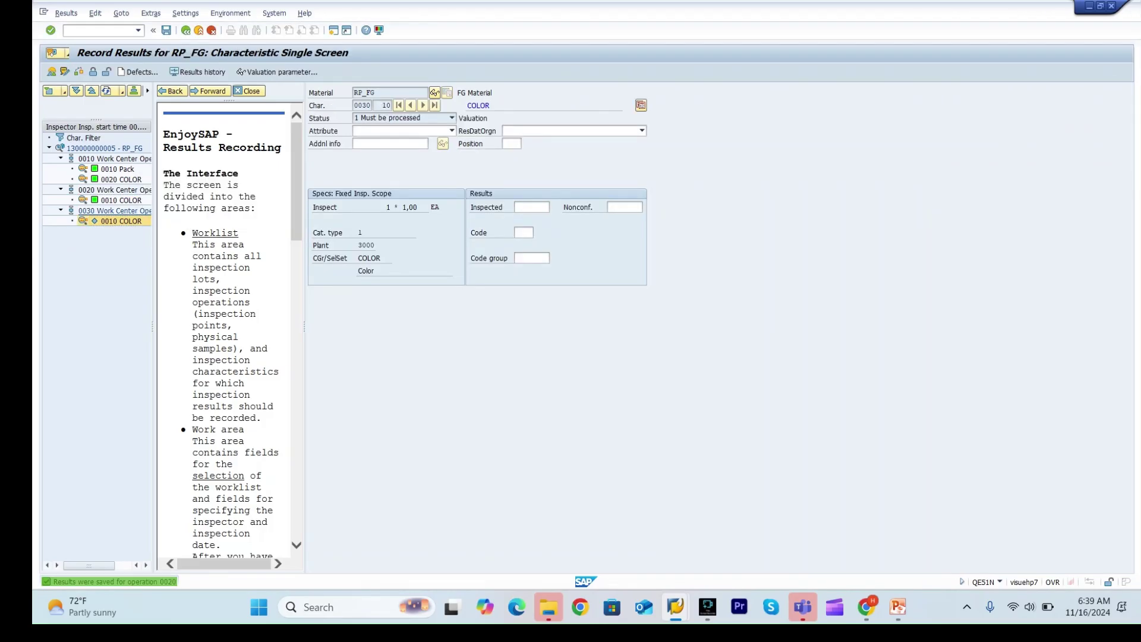
Record operation 0030's COLOR as 1 inspected with result 1 Red, accept it, and save
left_click(186, 31)
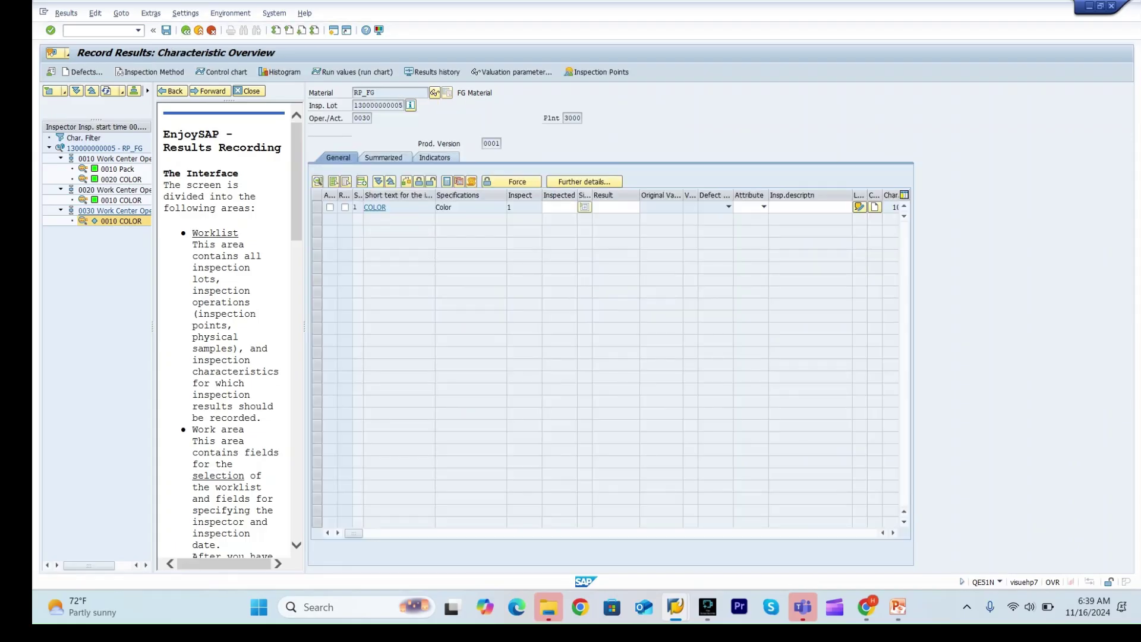
type("1")
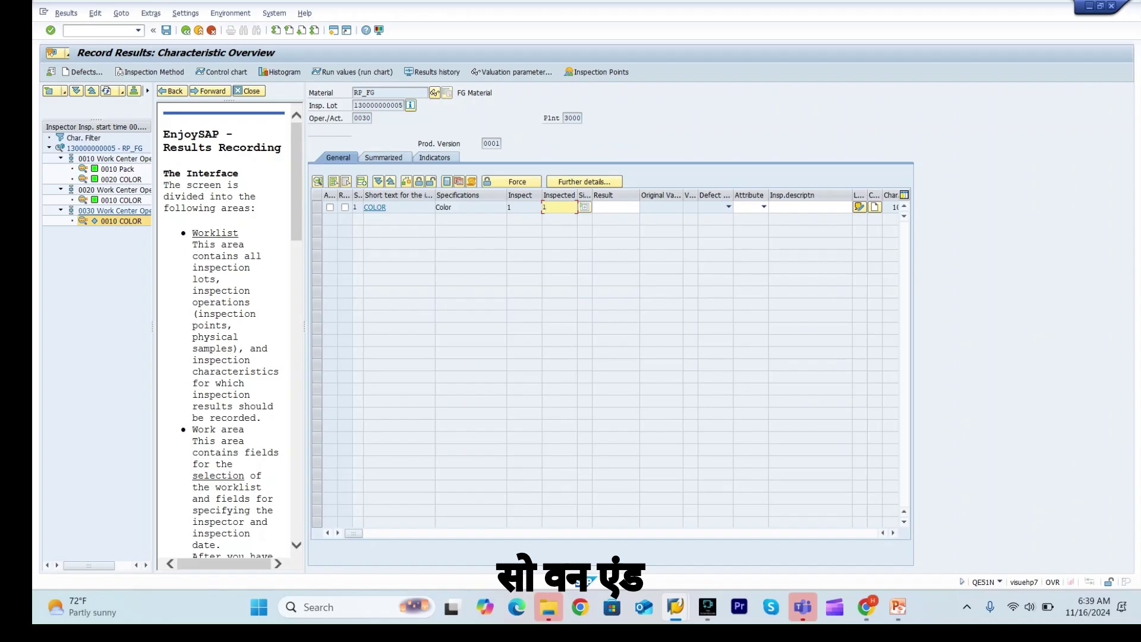
left_click(615, 207)
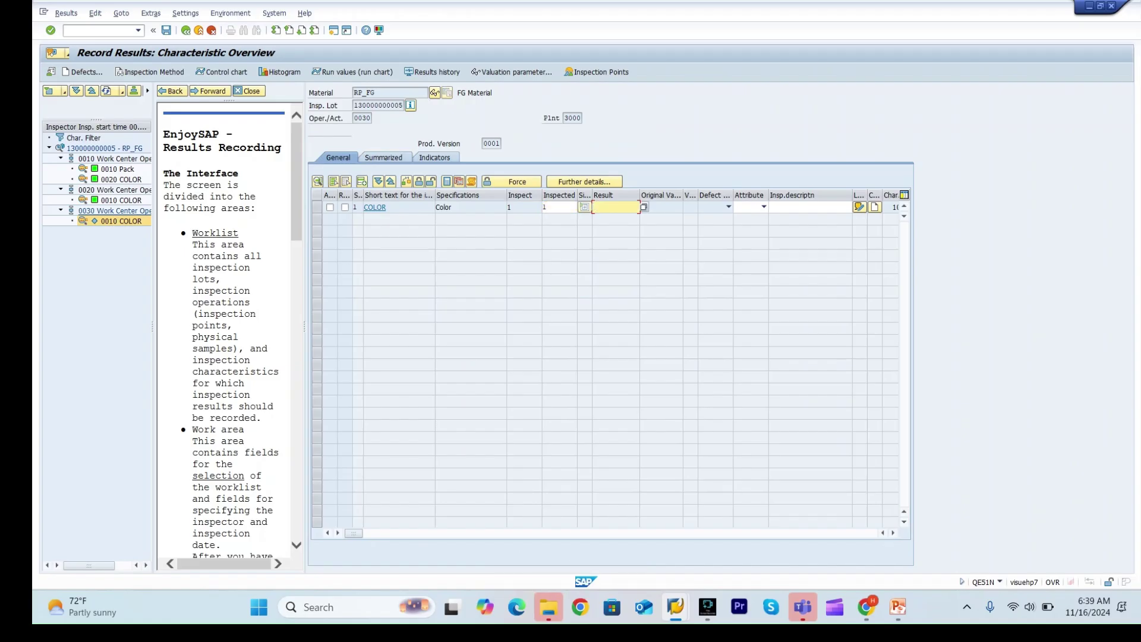
key("Down")
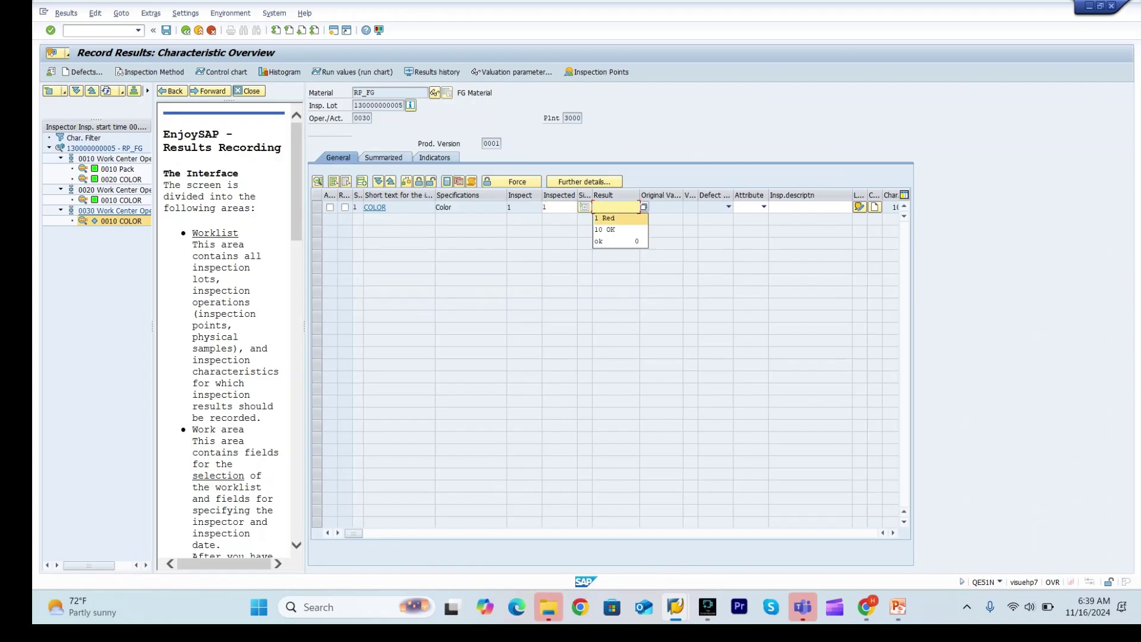
key("Return")
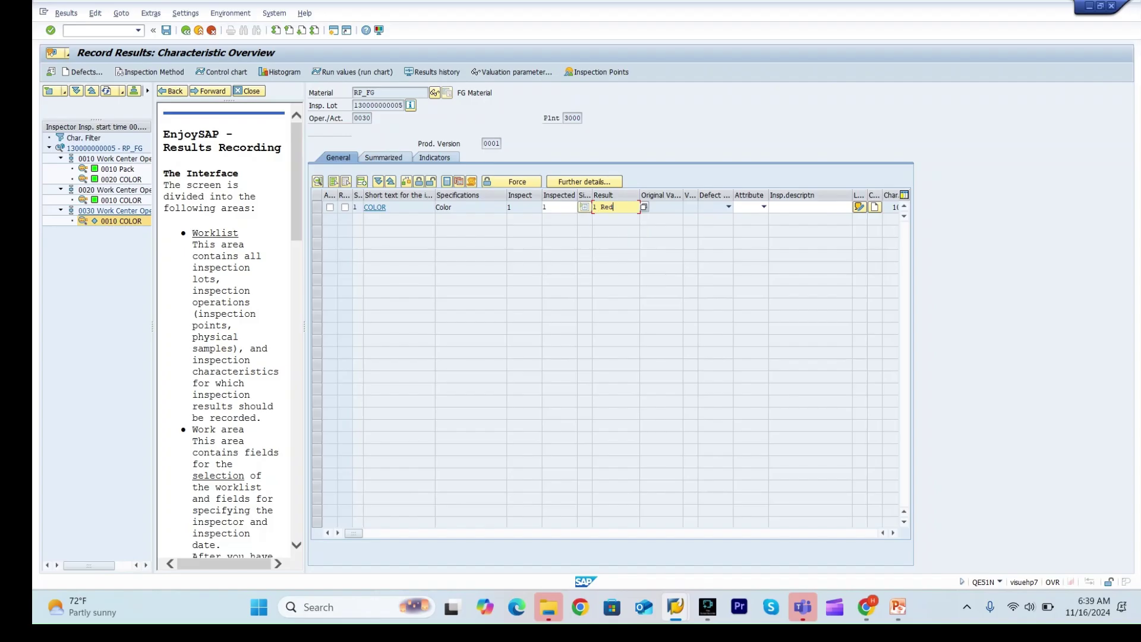
key("Return")
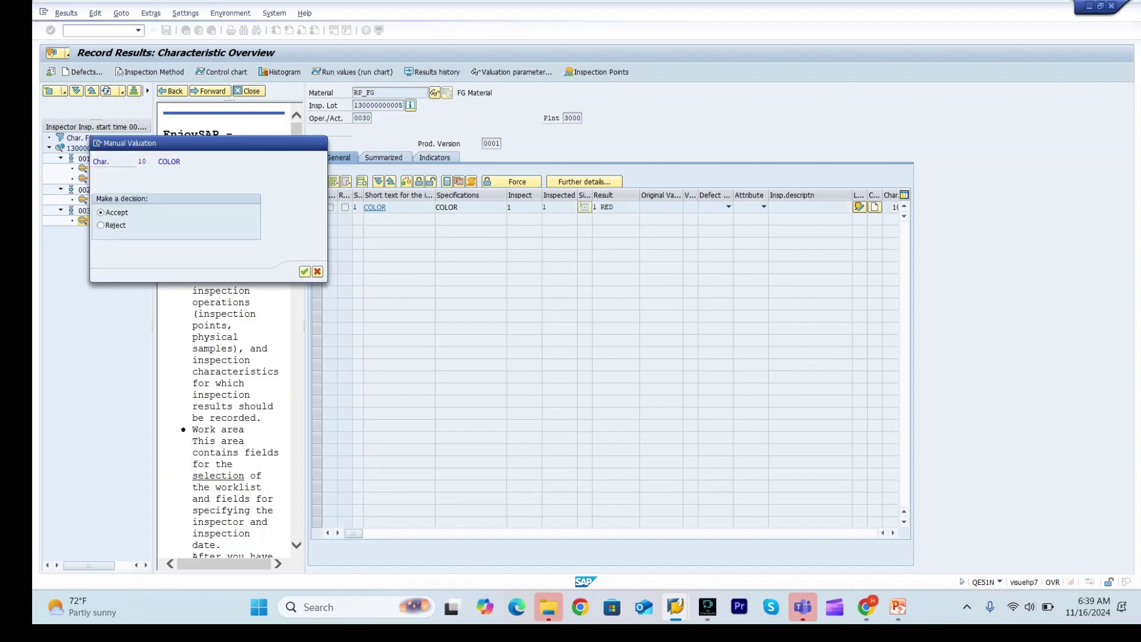
key("Return")
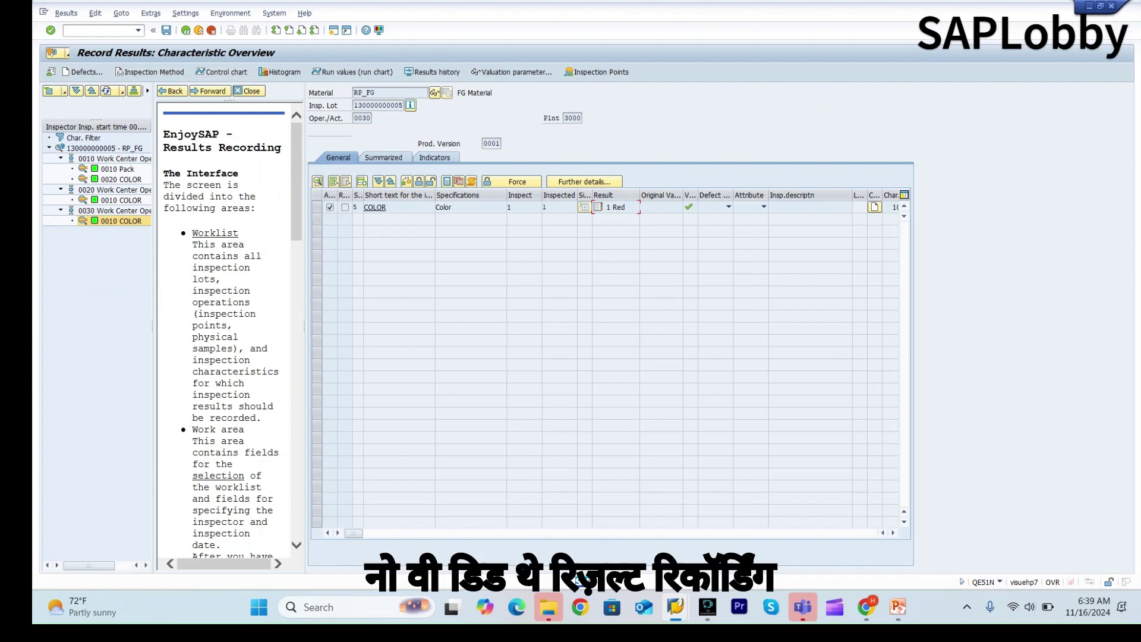
left_click(166, 30)
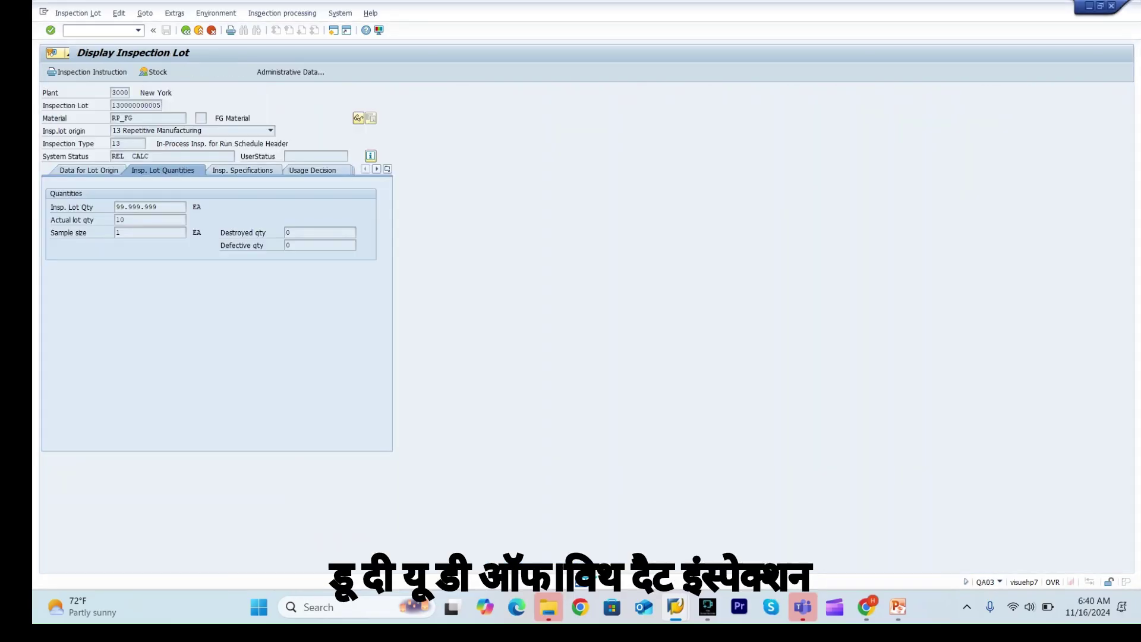
From the Display Material RP_FG window, start the Record Usage Decision transaction /nqa11
key("alt+Tab")
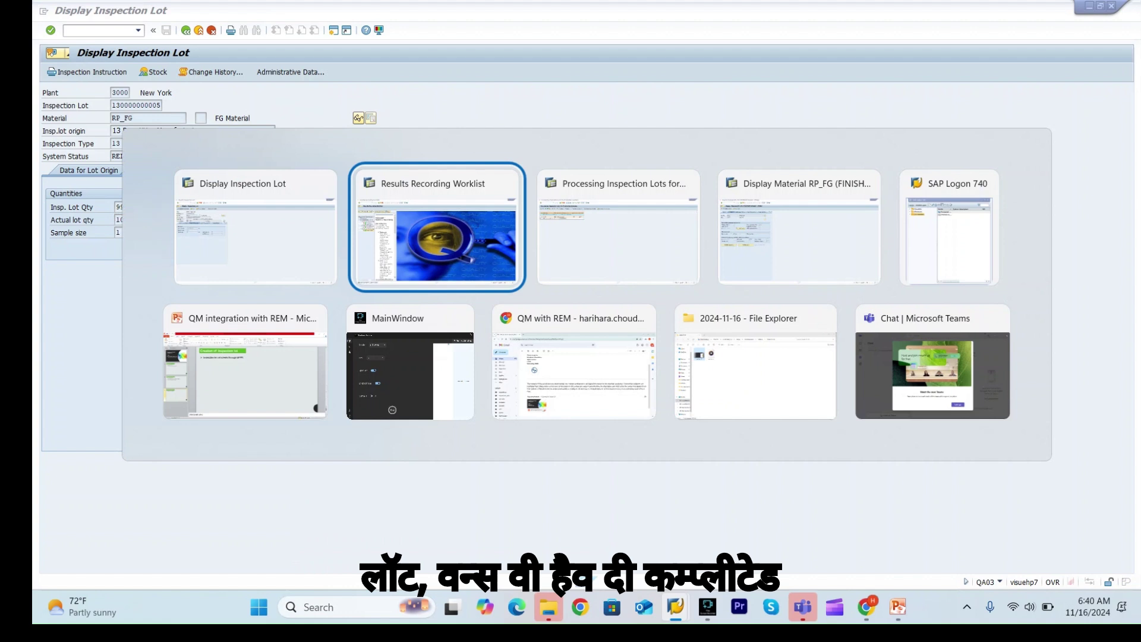
key("alt+Tab")
key("alt+Tab")
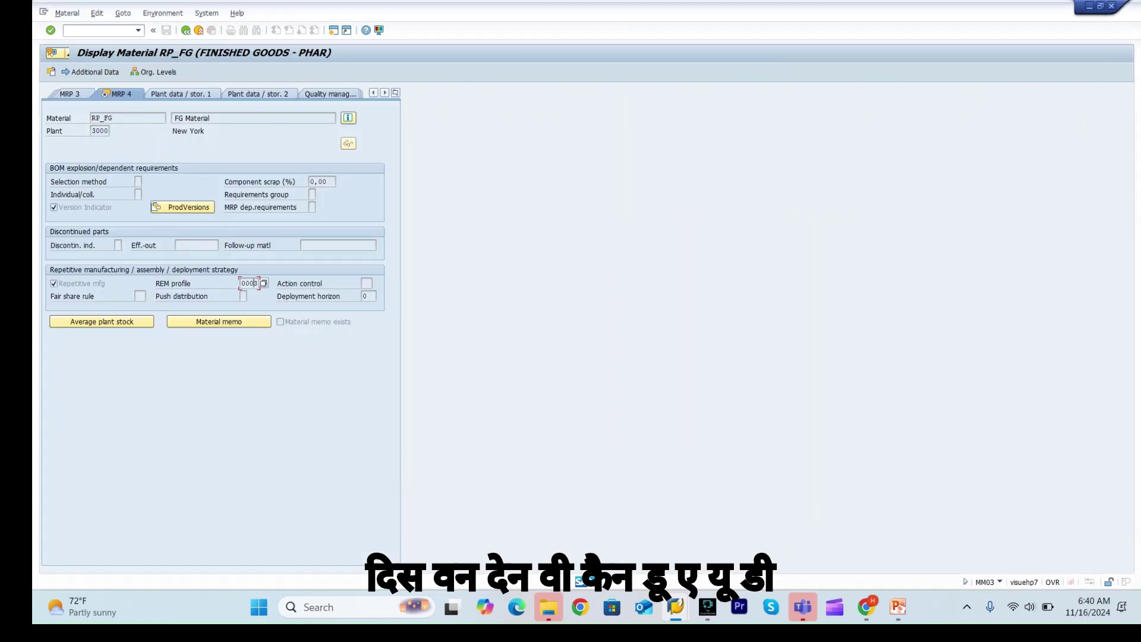
left_click(98, 31)
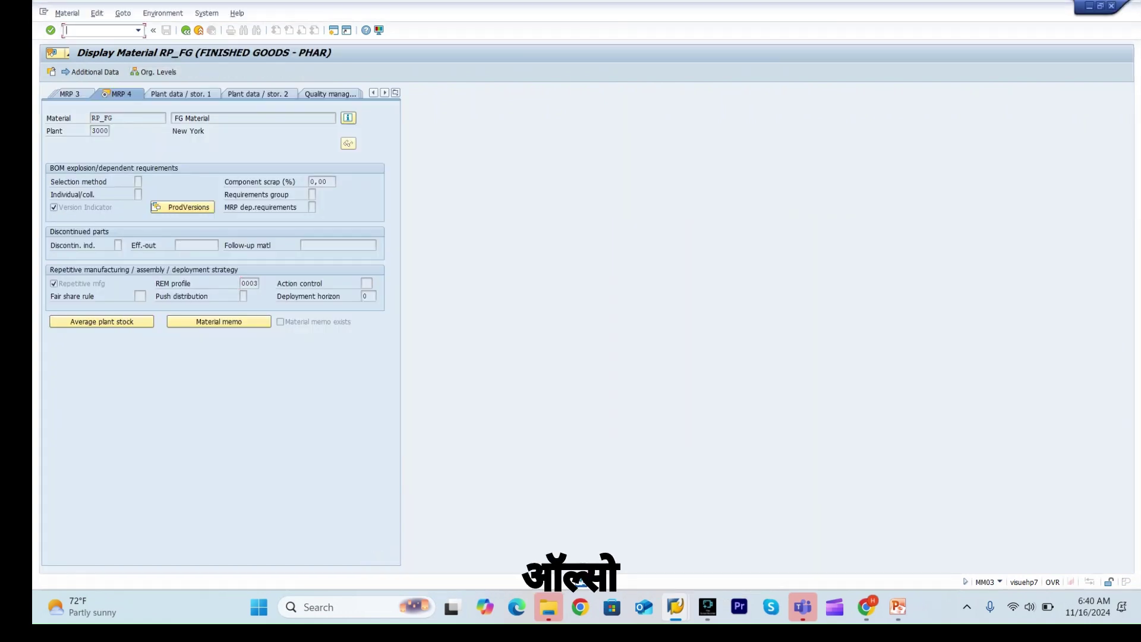
type("/nqa11")
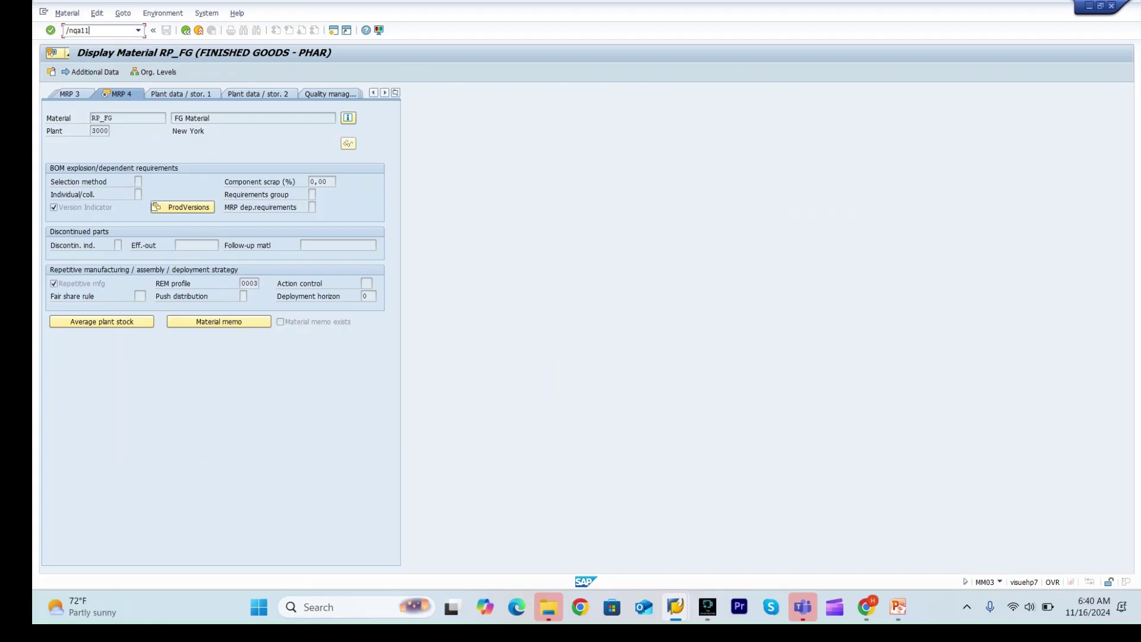
key("Return")
key("Return")
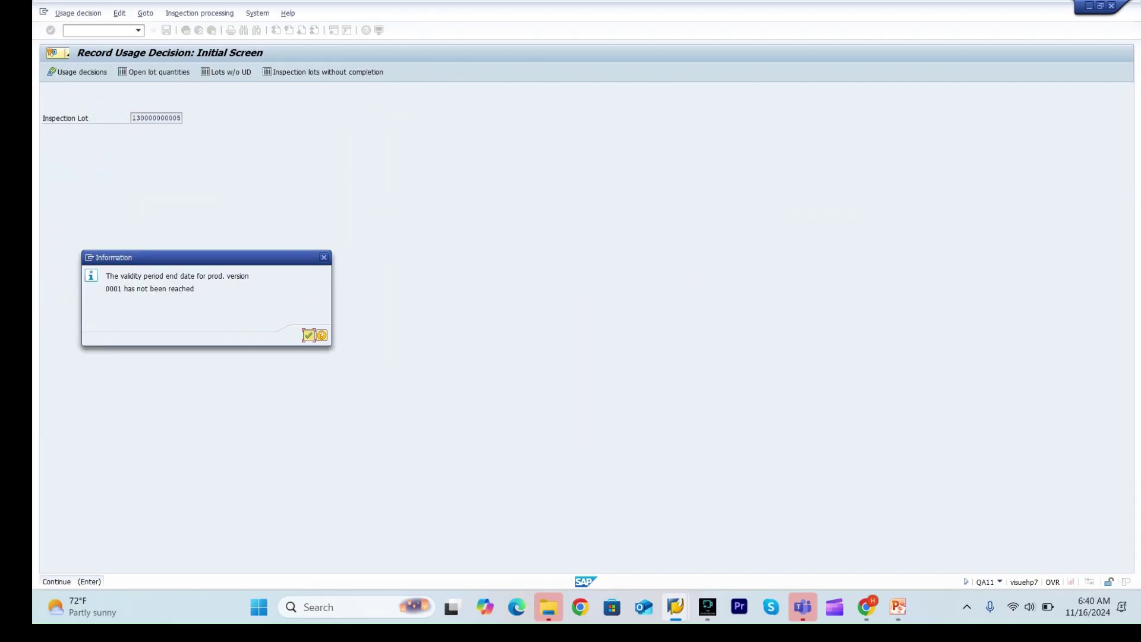
left_click(308, 336)
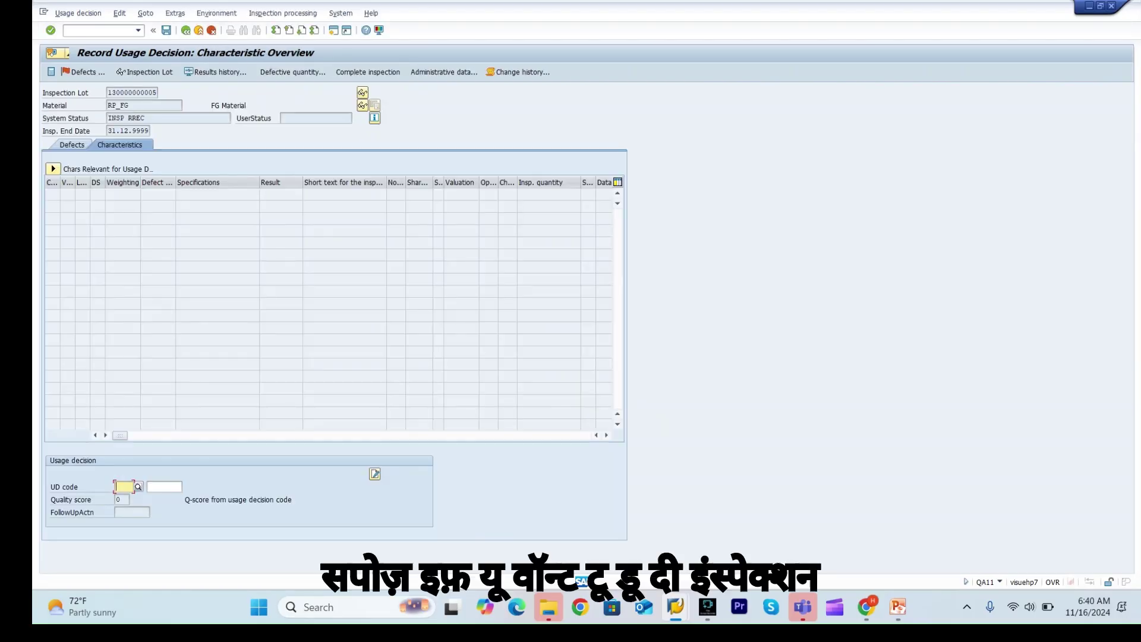
key("F4")
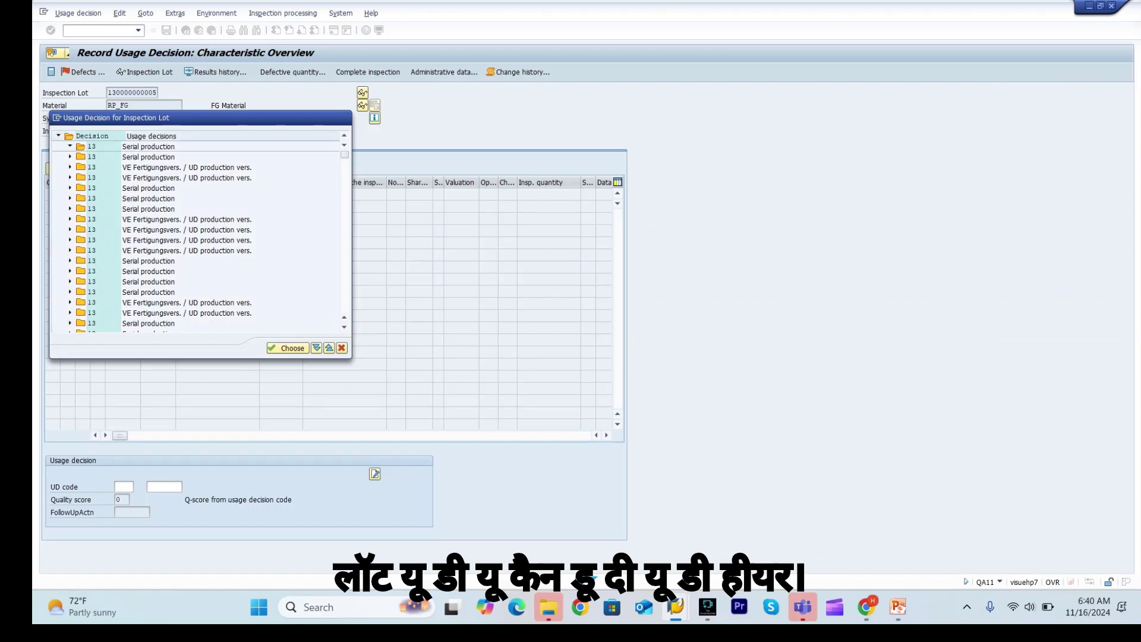
left_click(70, 146)
double_click(152, 157)
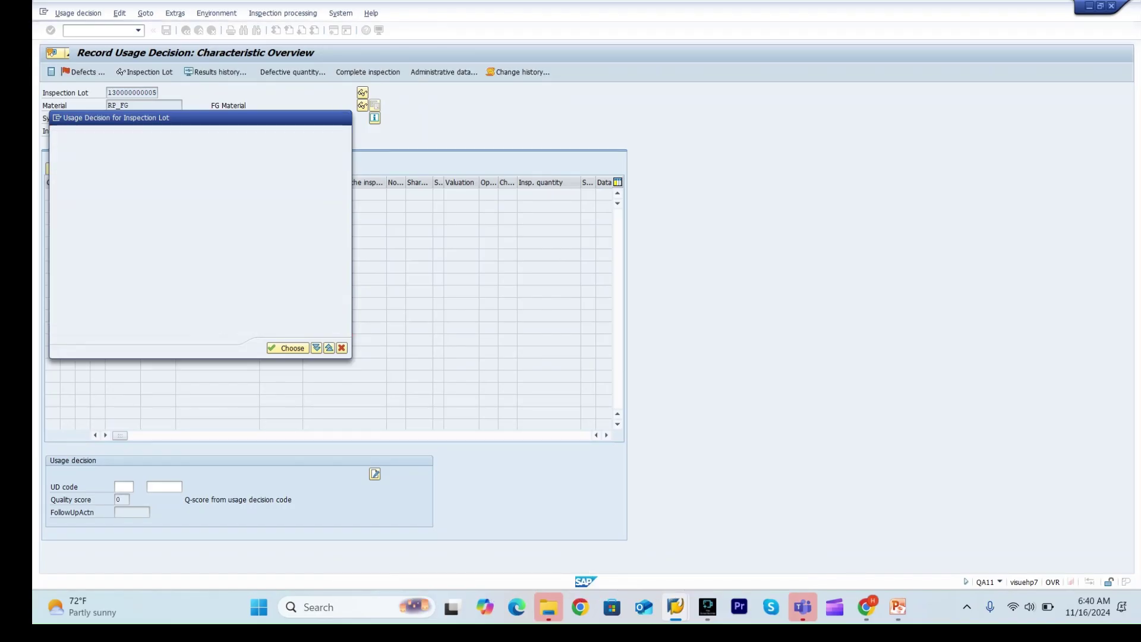
left_click(167, 29)
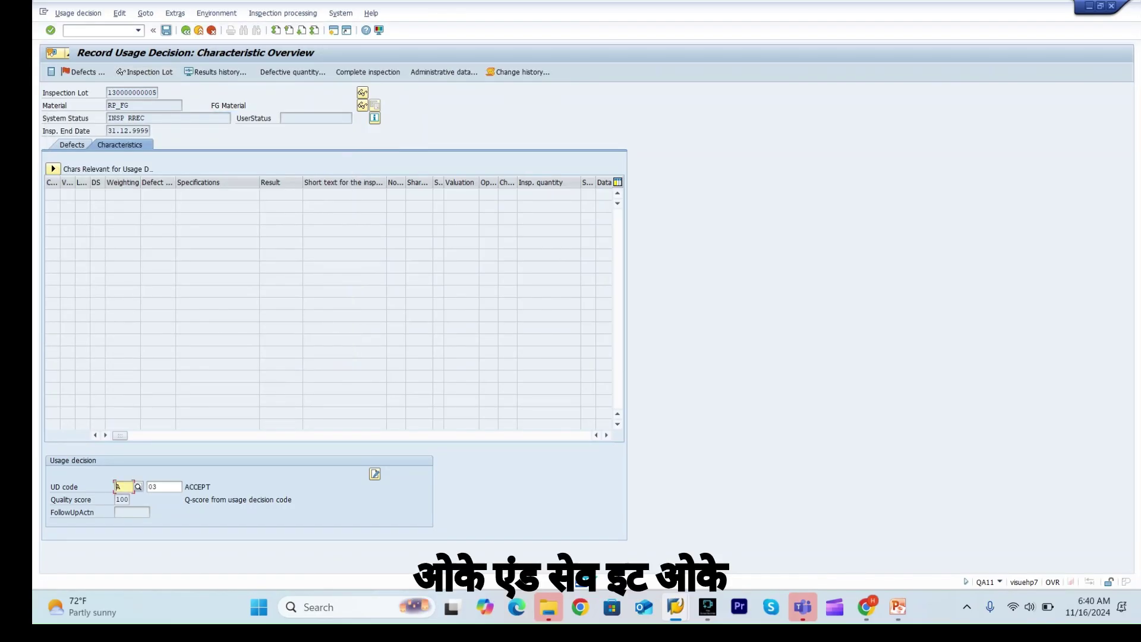